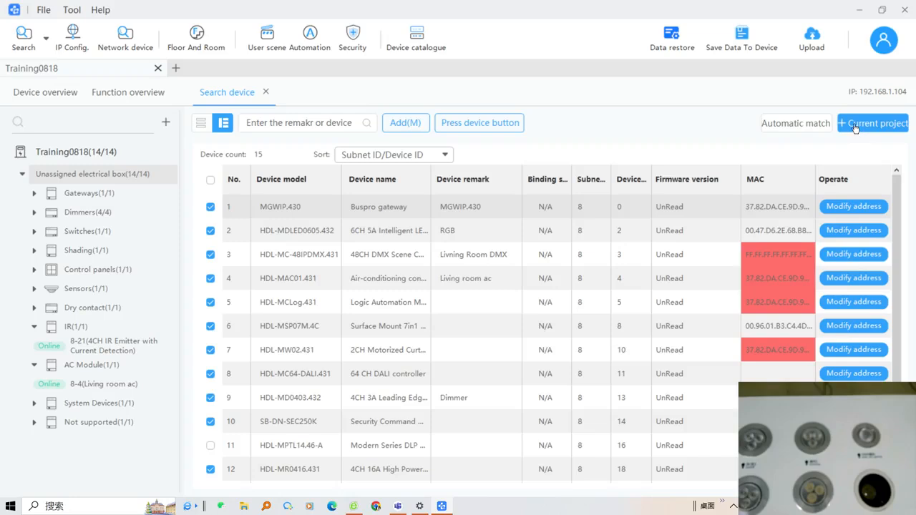
# Step: Add the selected devices to the current project and open the 8-5 Logic Automation Module's settings in the full-width layout
pyautogui.click(855, 126)
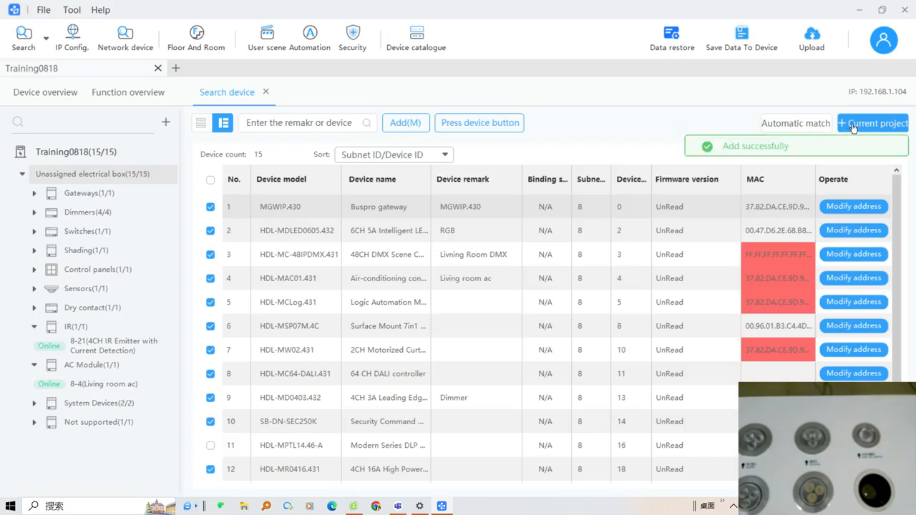
pyautogui.click(34, 403)
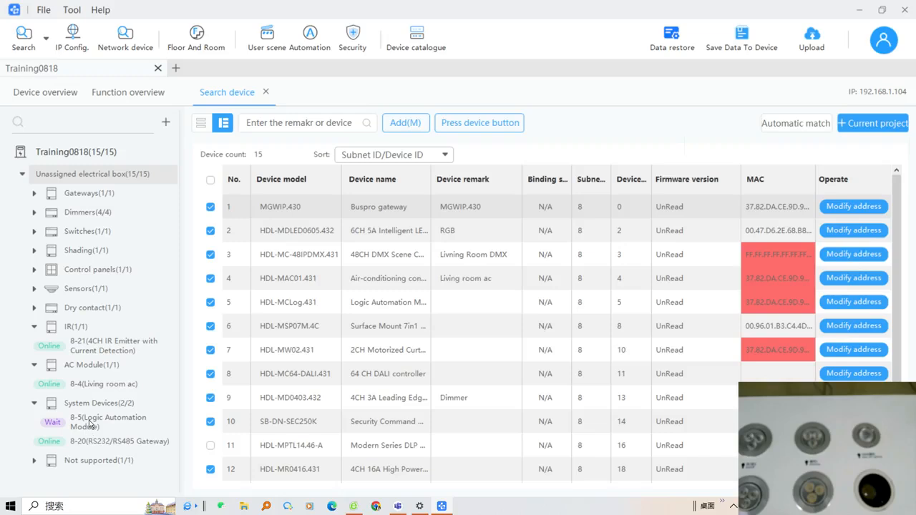
pyautogui.doubleClick(89, 420)
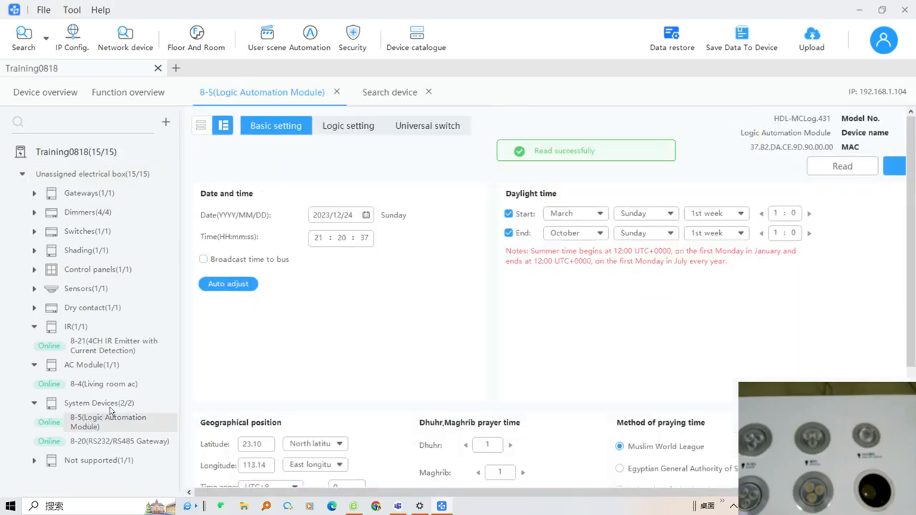
pyautogui.click(203, 126)
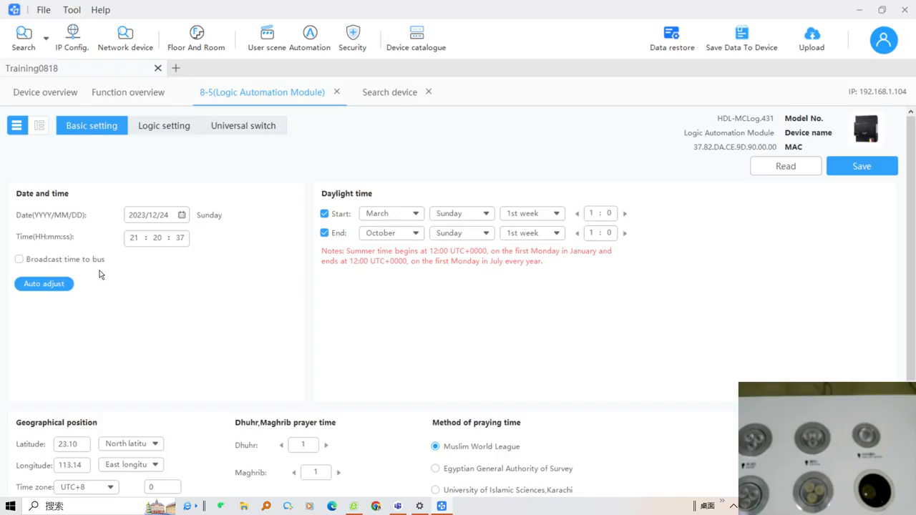
# Step: Auto-adjust the module's clock, disable the daylight time start and end, and save the basic settings
pyautogui.click(47, 288)
pyautogui.click(324, 215)
pyautogui.click(324, 233)
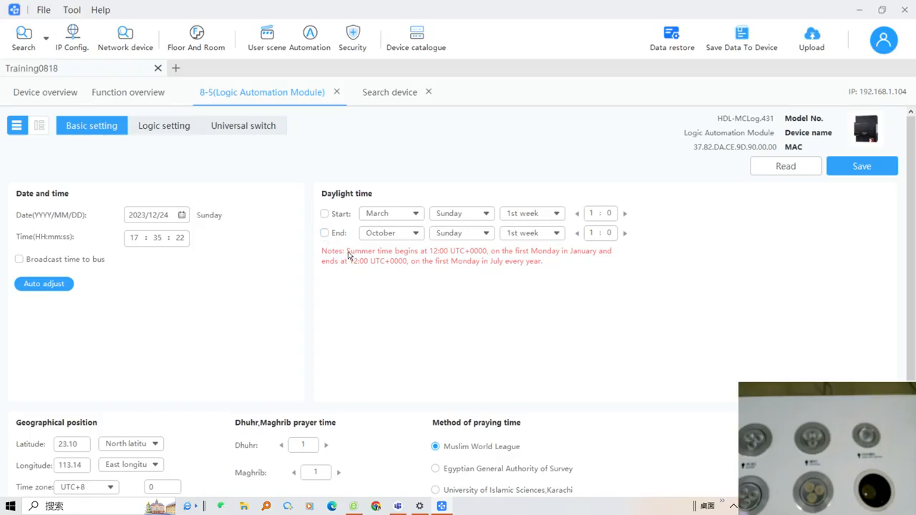
pyautogui.click(859, 167)
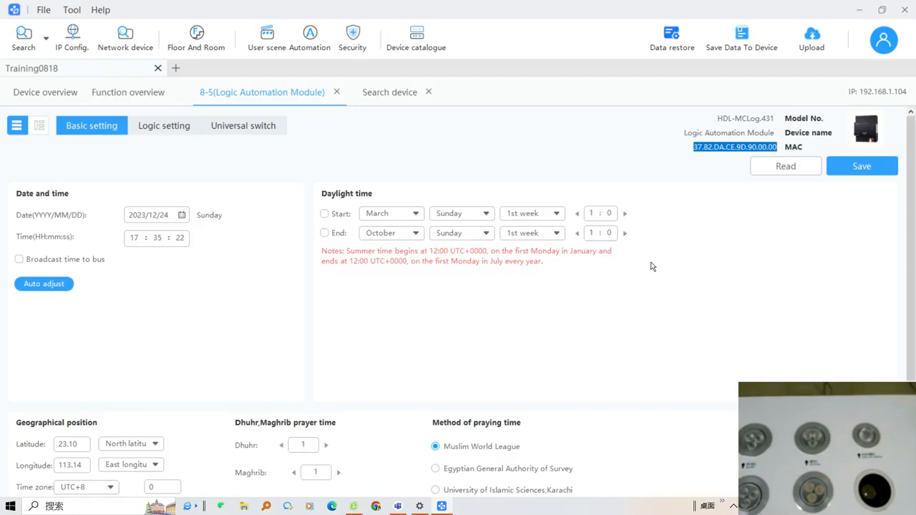
# Step: Add an AND condition table to logic 1 in the module's logic settings
pyautogui.scroll(-1, 375, 337)
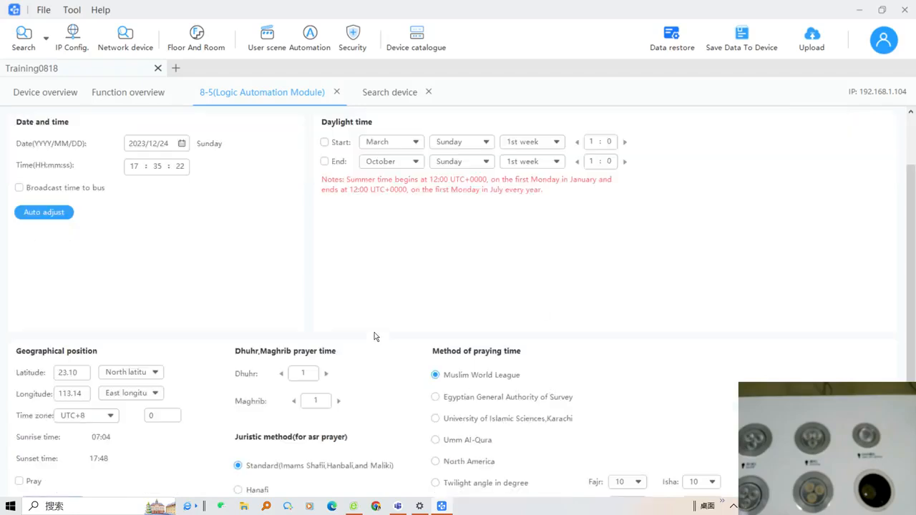
pyautogui.scroll(-1, 376, 336)
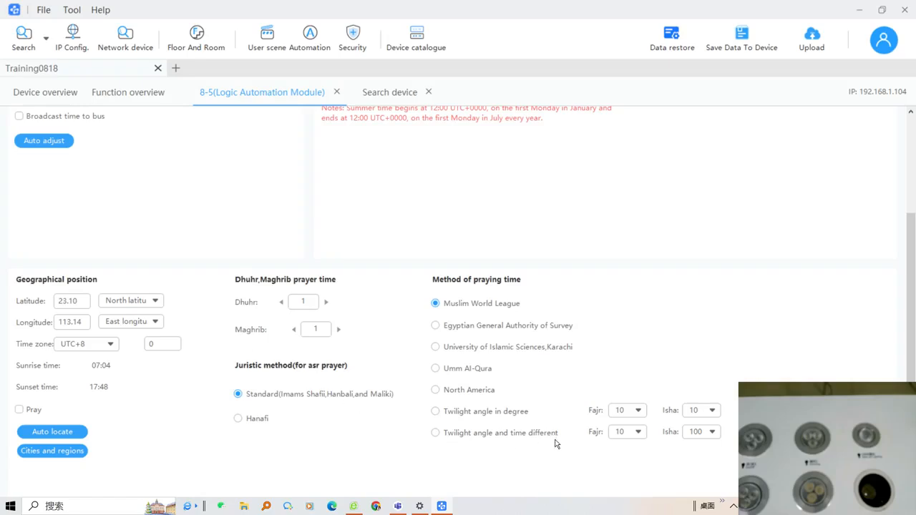
pyautogui.scroll(3, 555, 444)
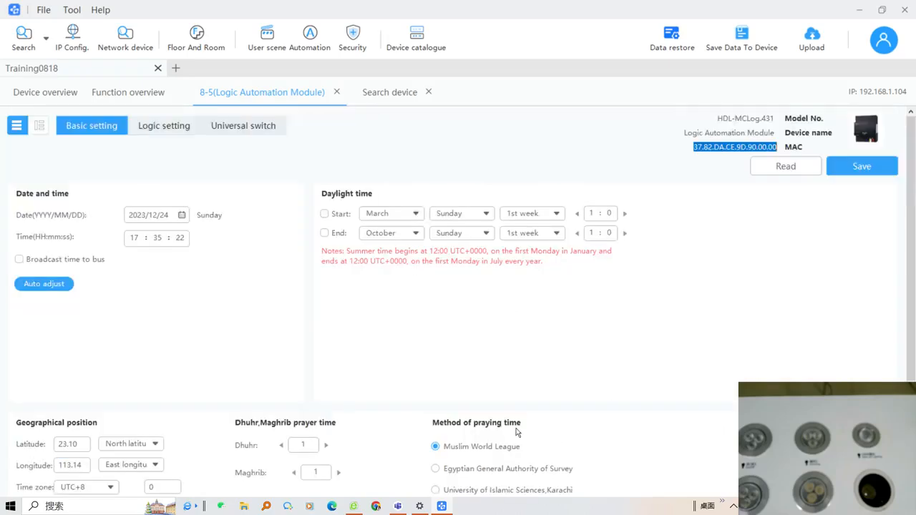
pyautogui.click(149, 130)
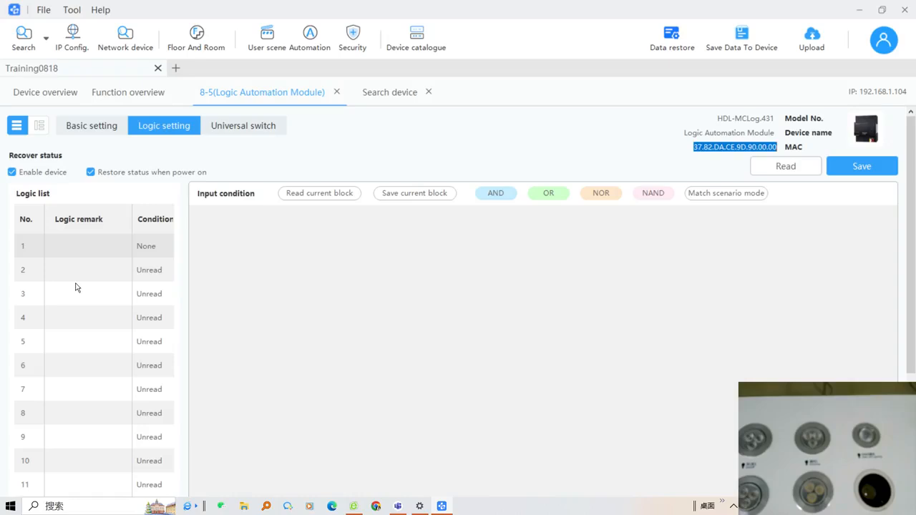
pyautogui.scroll(-3, 76, 287)
pyautogui.scroll(3, 76, 287)
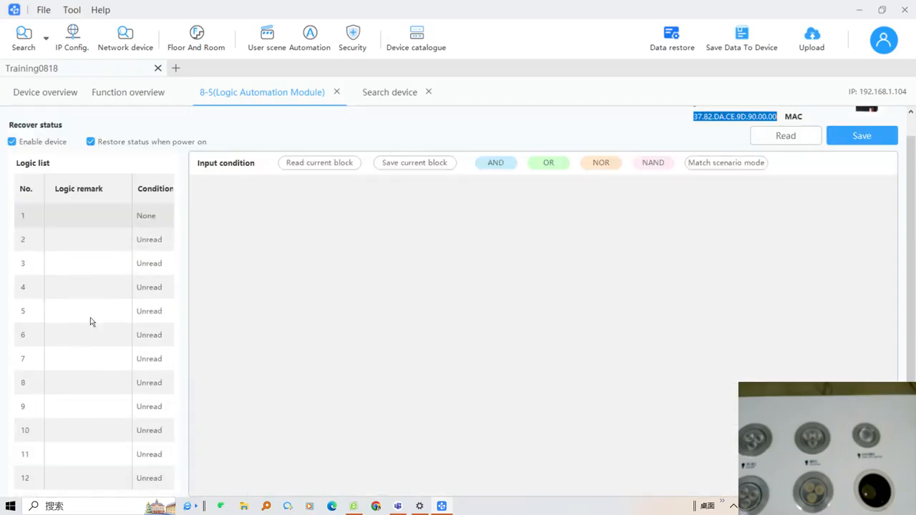
pyautogui.scroll(-3, 100, 364)
pyautogui.scroll(3, 78, 251)
pyautogui.click(77, 214)
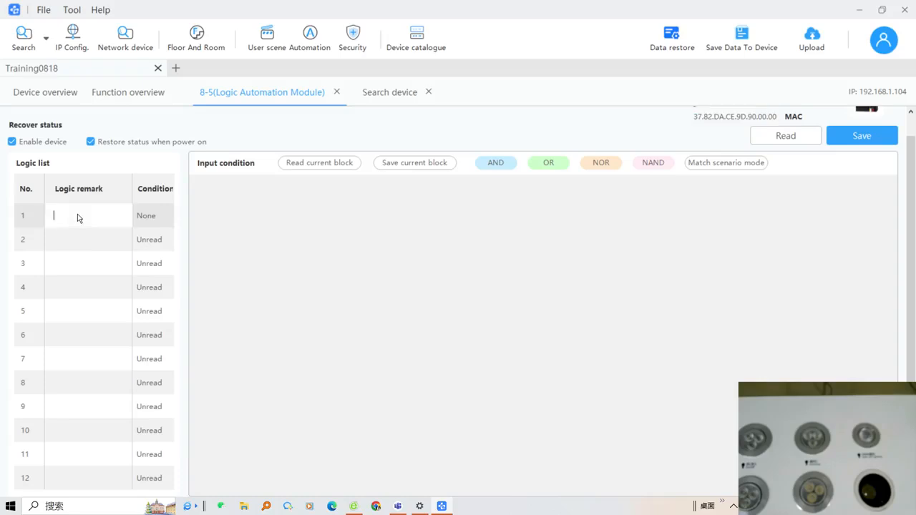
pyautogui.click(497, 164)
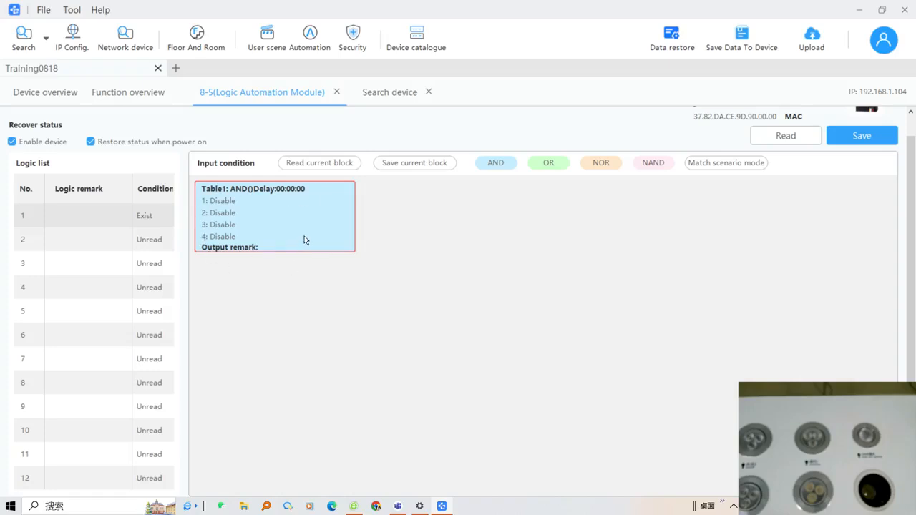
# Step: Read the relay schedule slide in the desktop presentation 新建 PPT 演示文稿.ppt and return to the module's logic settings in HDL software
pyautogui.moveTo(355, 506)
pyautogui.press('super+d')
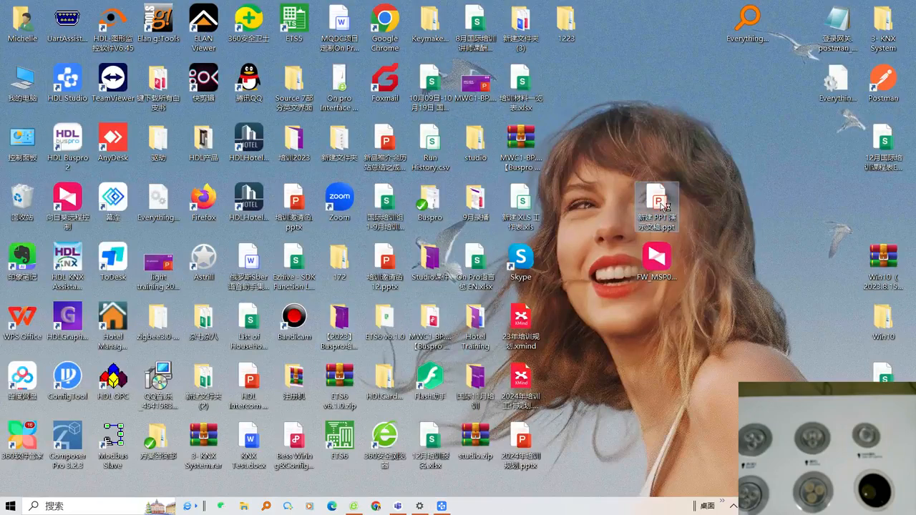
pyautogui.doubleClick(658, 202)
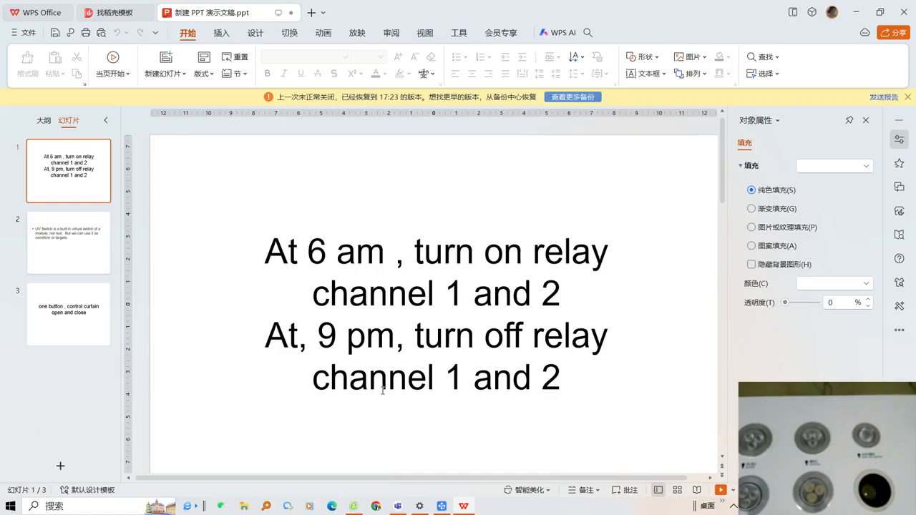
pyautogui.click(441, 507)
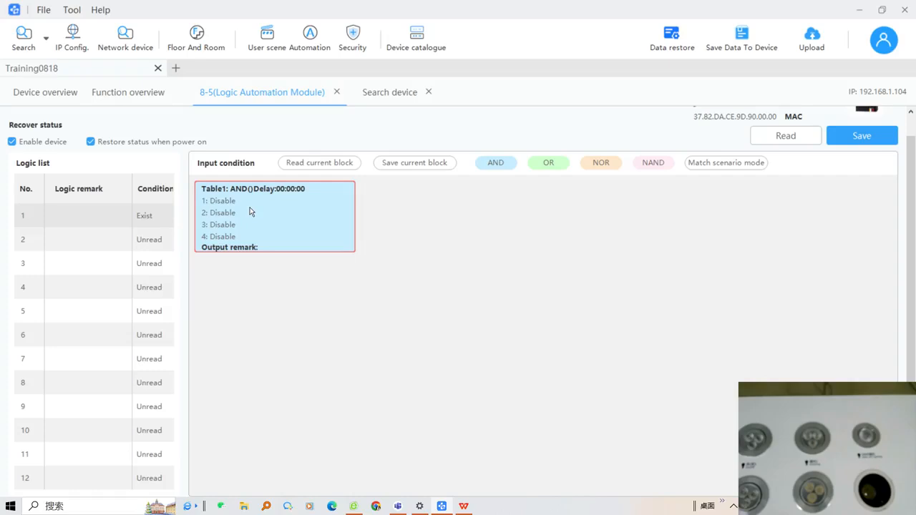
# Step: For Table1's input condition, enter the table remark "6am,lights on" and the output remark "CH1 ,2 RELAY"
pyautogui.rightClick(250, 212)
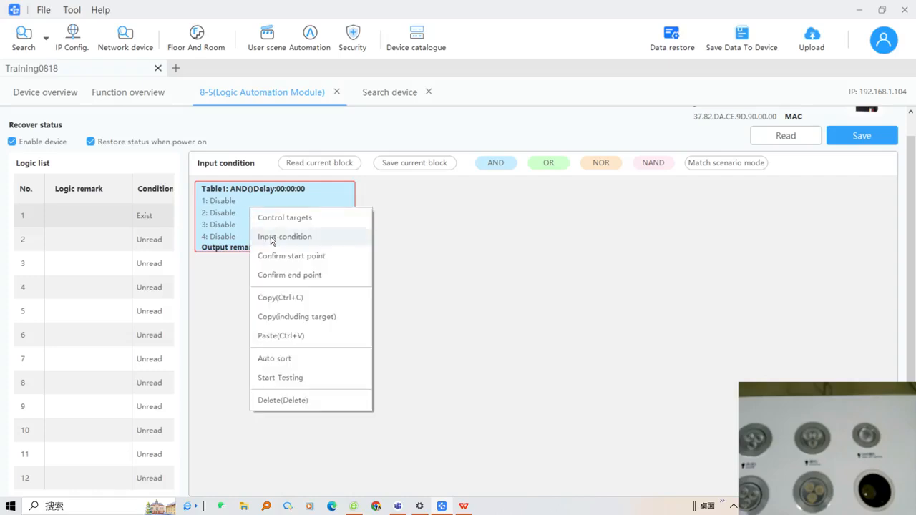
pyautogui.click(272, 237)
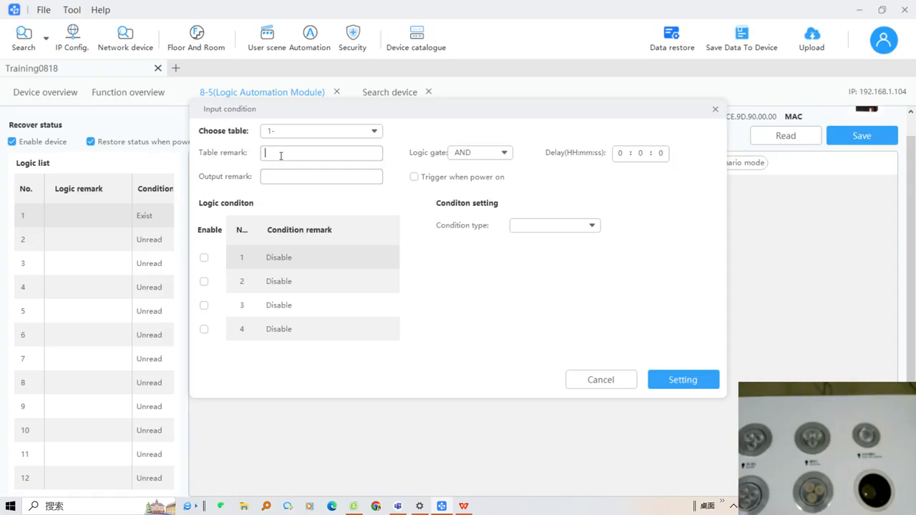
pyautogui.click(282, 154)
pyautogui.write('6am')
pyautogui.press('space')
pyautogui.write(',lig')
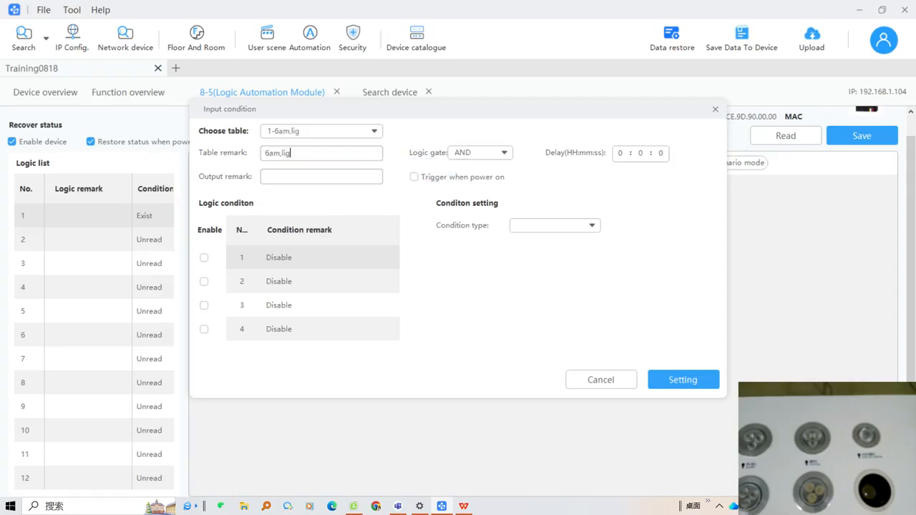
pyautogui.write('hts on')
pyautogui.click(276, 176)
pyautogui.press('capslock')
pyautogui.write('CH1 ,2 RELAY')
# Step: Enable logic condition 1 as a Time condition with a time point of 6:00, apply it and close the input condition settings
pyautogui.click(204, 258)
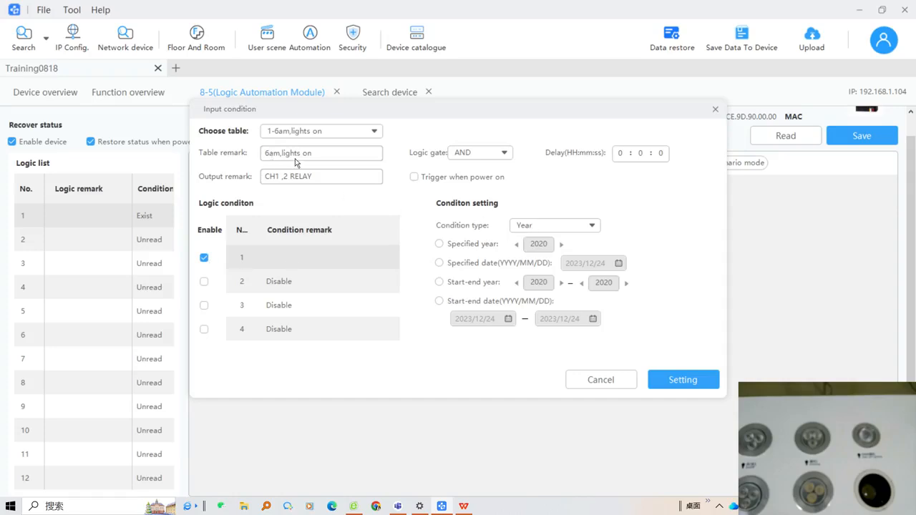
pyautogui.click(530, 226)
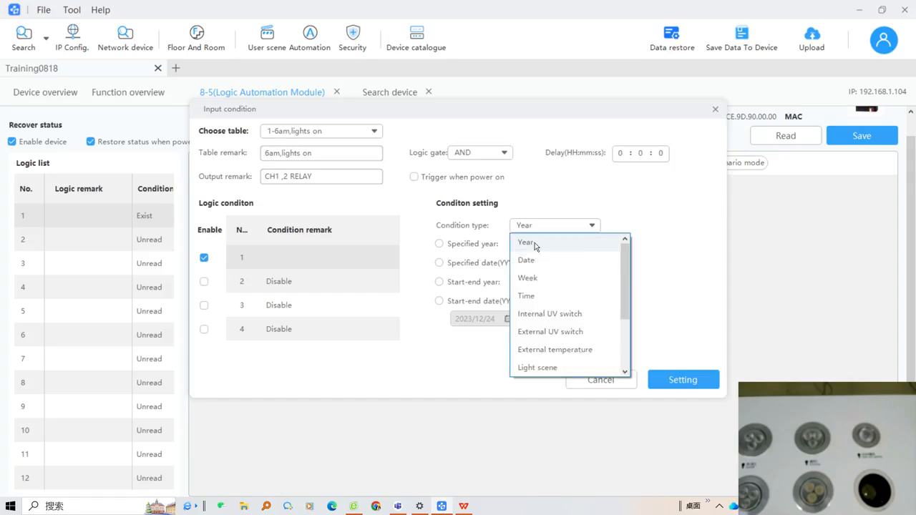
pyautogui.click(530, 297)
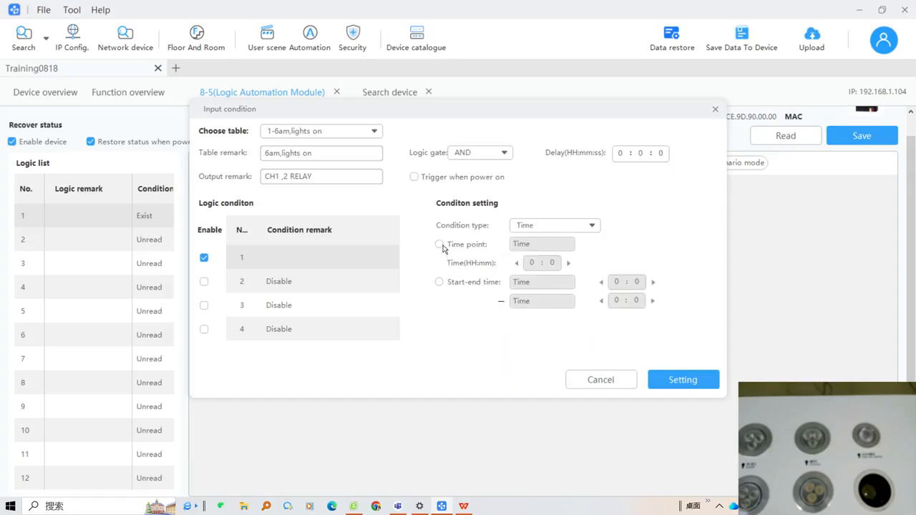
pyautogui.click(441, 244)
pyautogui.click(531, 262)
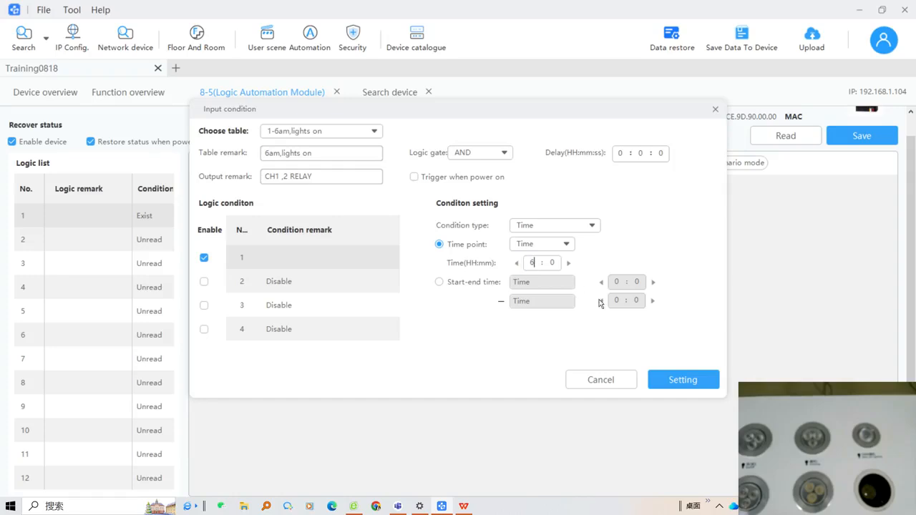
pyautogui.click(672, 386)
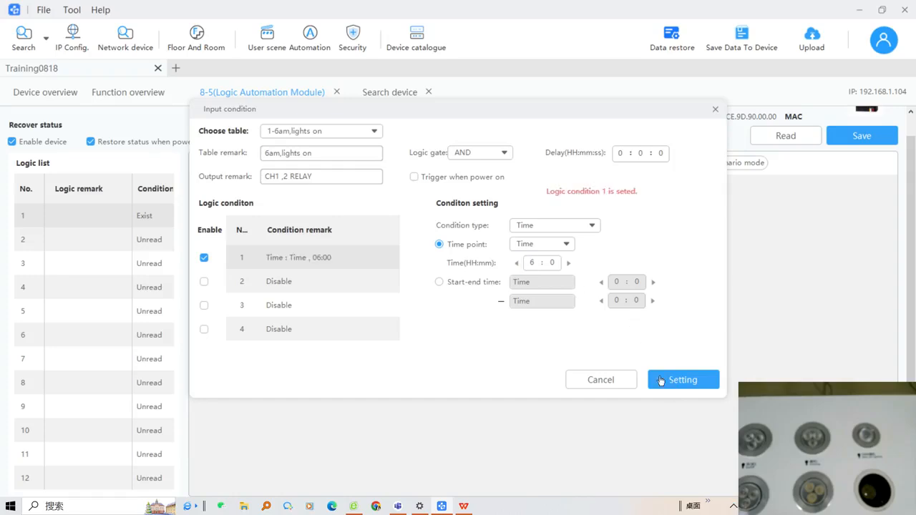
pyautogui.click(713, 111)
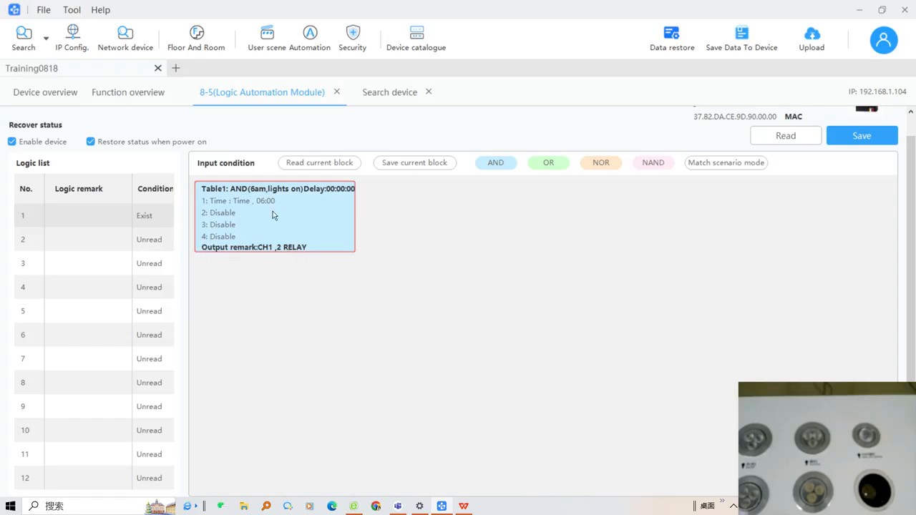
# Step: Add the Switching functions Spotlight1 and Spotlight2 as ON control targets of the 6am table and save the module's logic settings
pyautogui.scroll(-4, 358, 313)
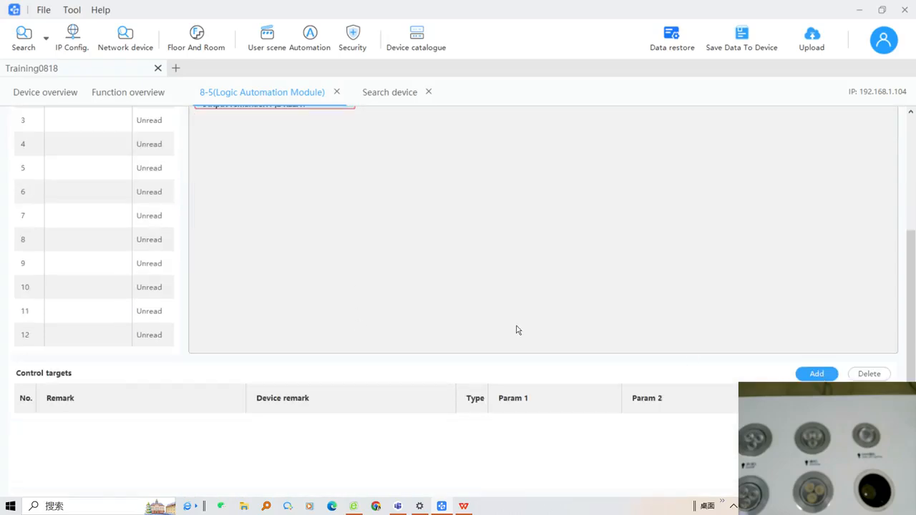
pyautogui.scroll(4, 368, 249)
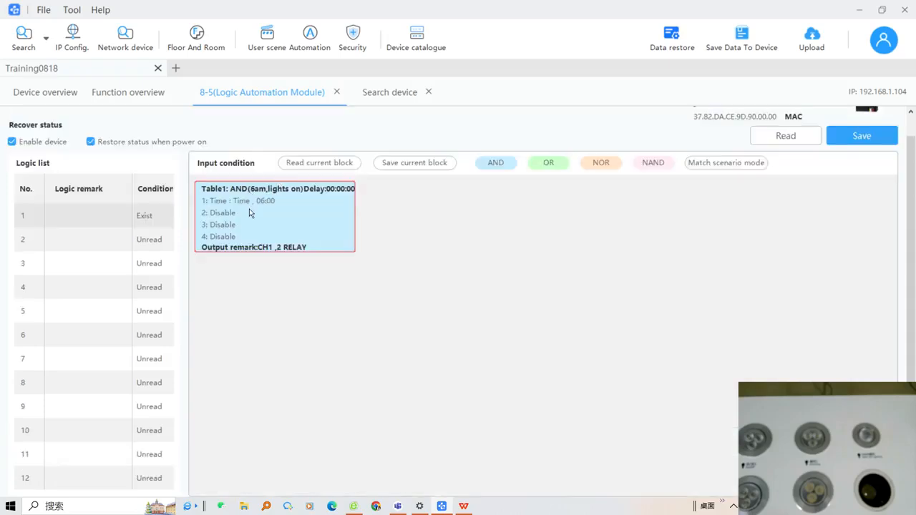
pyautogui.rightClick(249, 213)
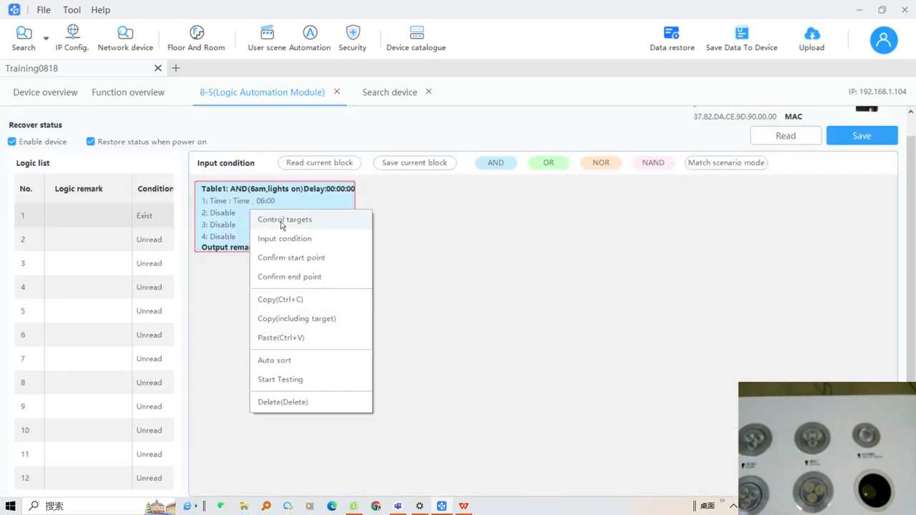
pyautogui.click(281, 222)
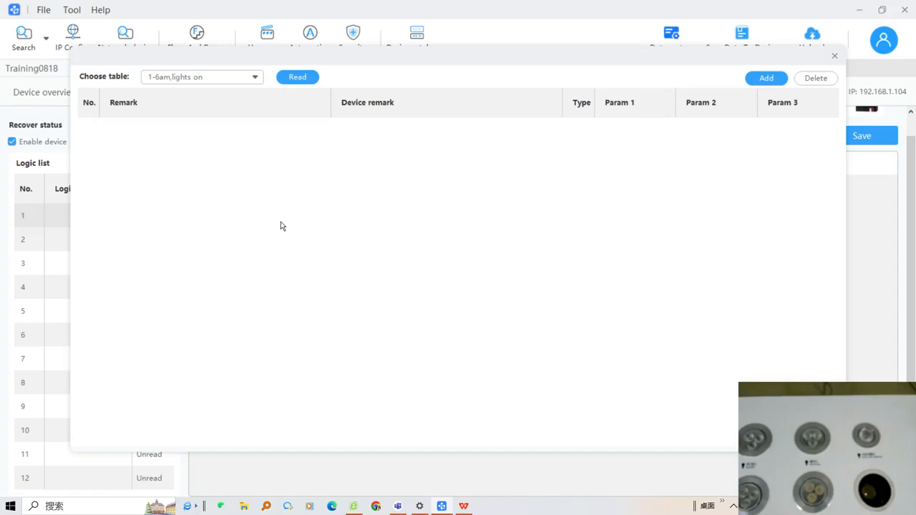
pyautogui.click(765, 78)
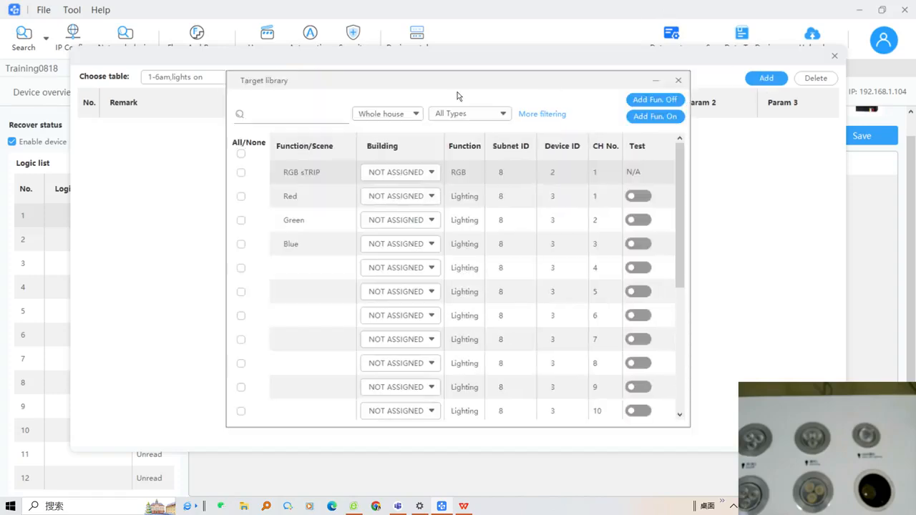
pyautogui.click(464, 113)
pyautogui.click(458, 153)
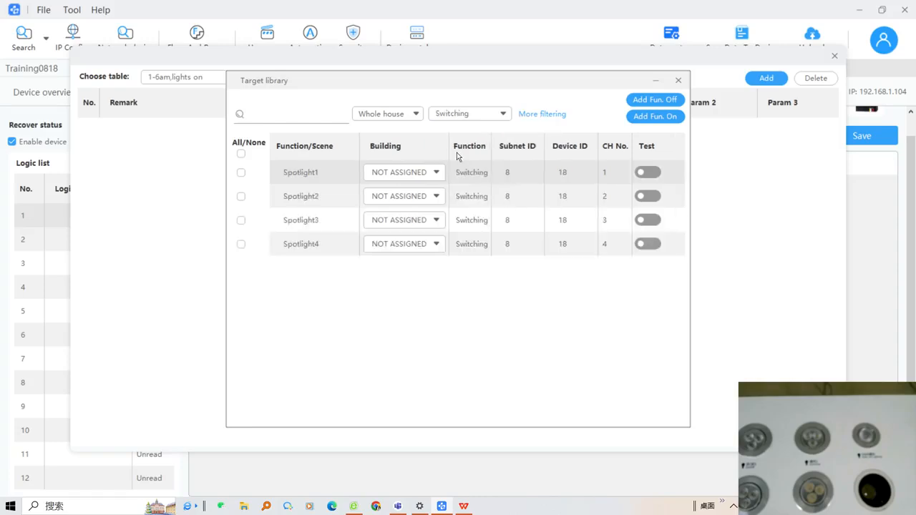
pyautogui.click(241, 172)
pyautogui.click(241, 197)
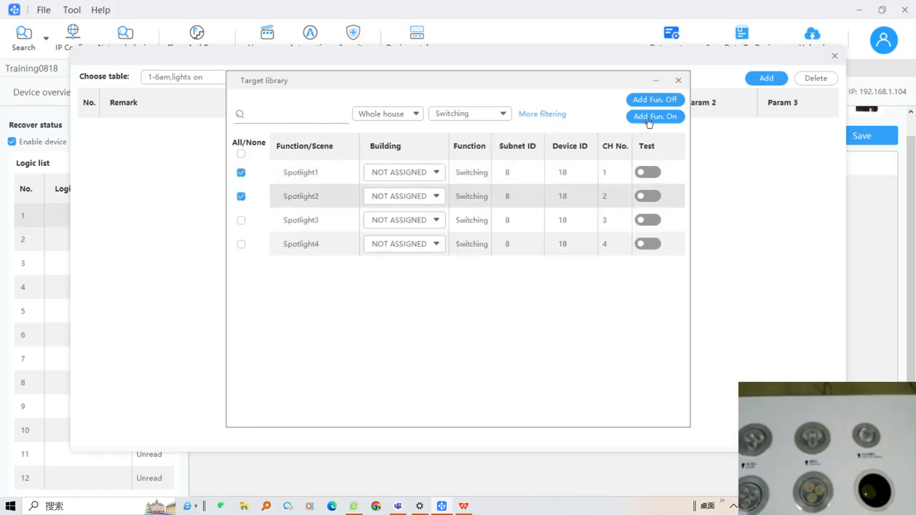
pyautogui.click(650, 118)
pyautogui.click(679, 80)
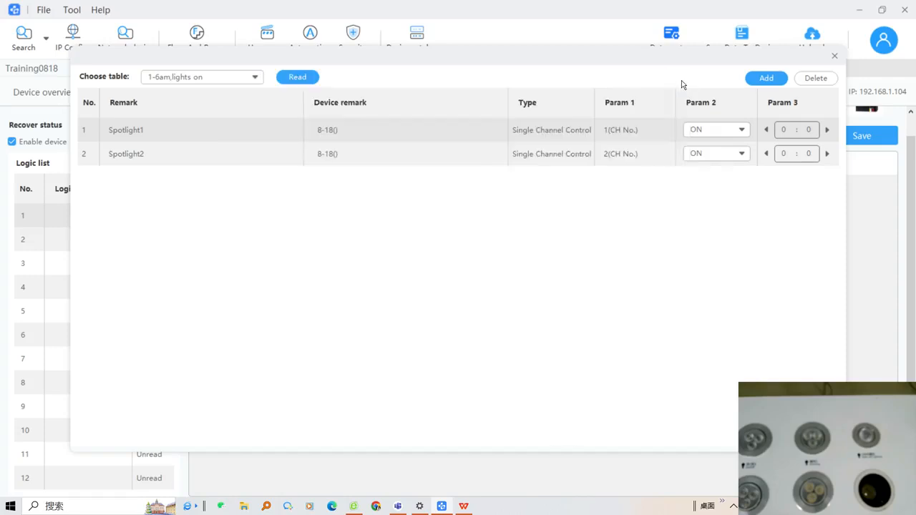
pyautogui.click(834, 56)
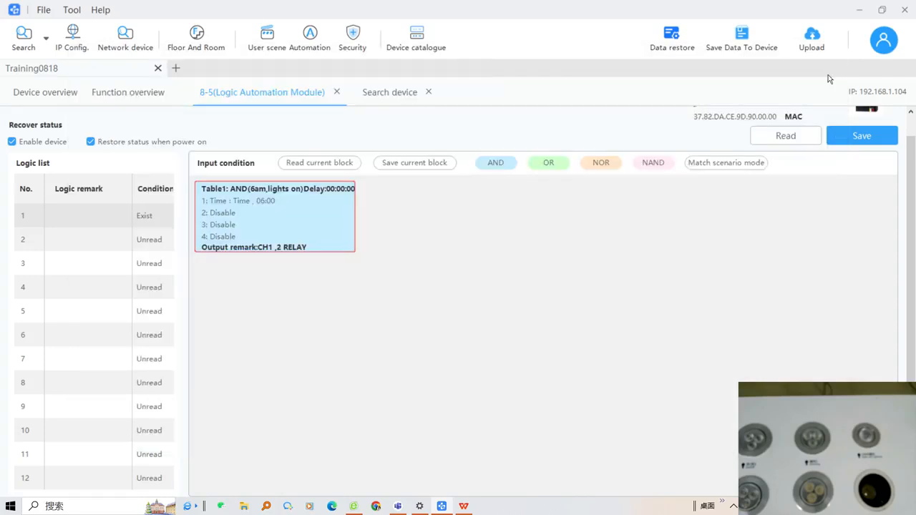
pyautogui.click(851, 146)
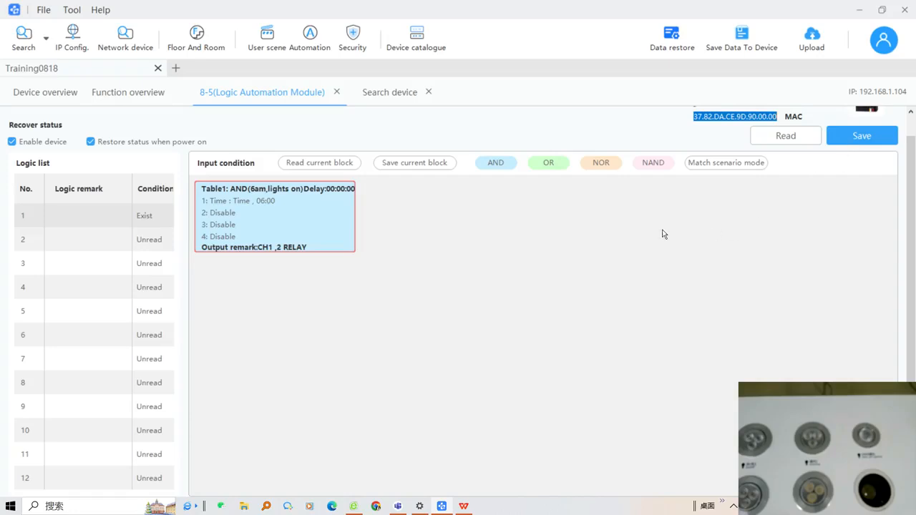
# Step: Read the logic settings back from the module and check the control targets of the 6am table
pyautogui.scroll(-2, 603, 243)
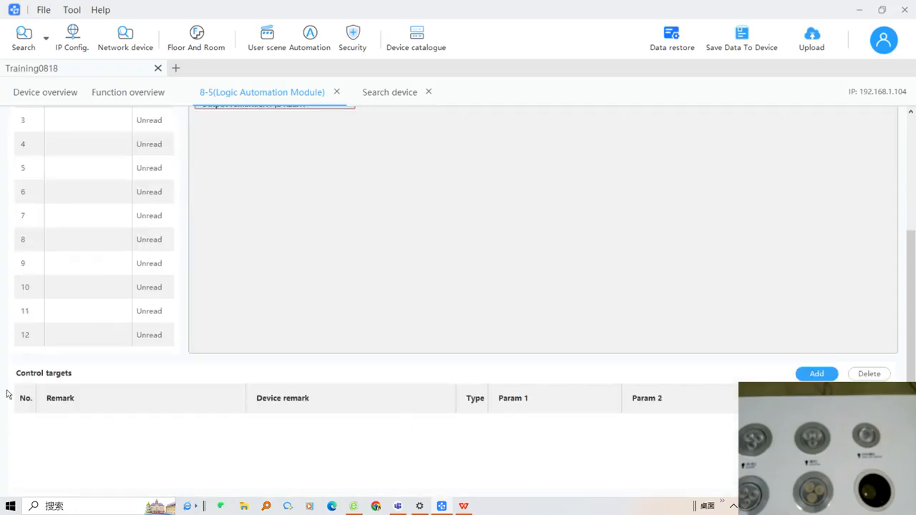
pyautogui.scroll(3, 129, 433)
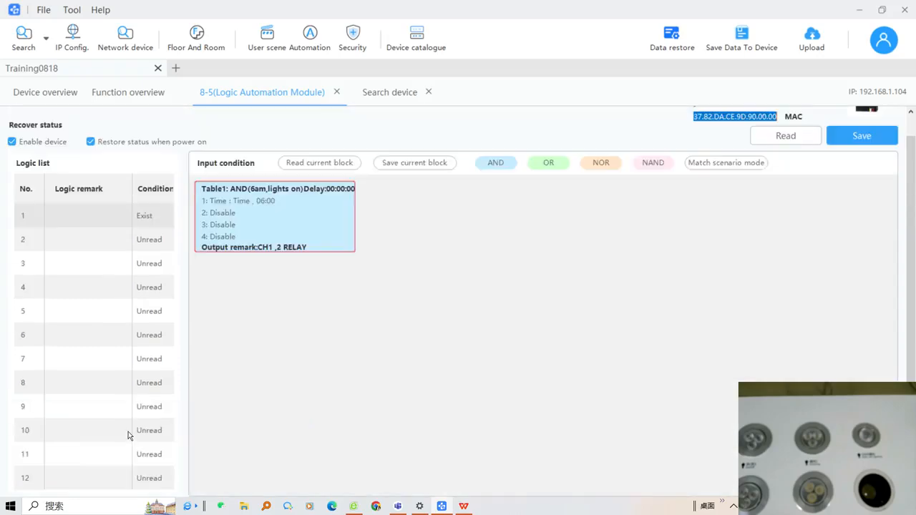
pyautogui.scroll(-2, 256, 406)
pyautogui.scroll(3, 380, 338)
pyautogui.click(786, 136)
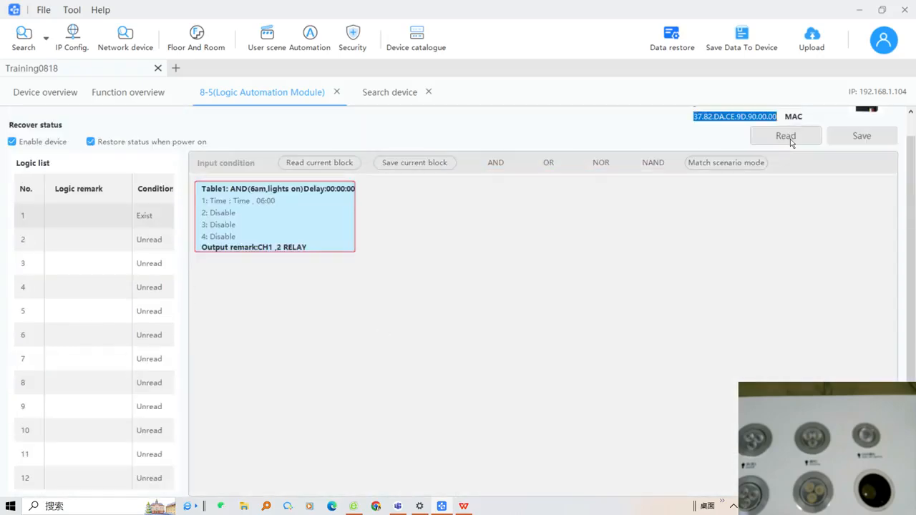
pyautogui.scroll(-2, 556, 239)
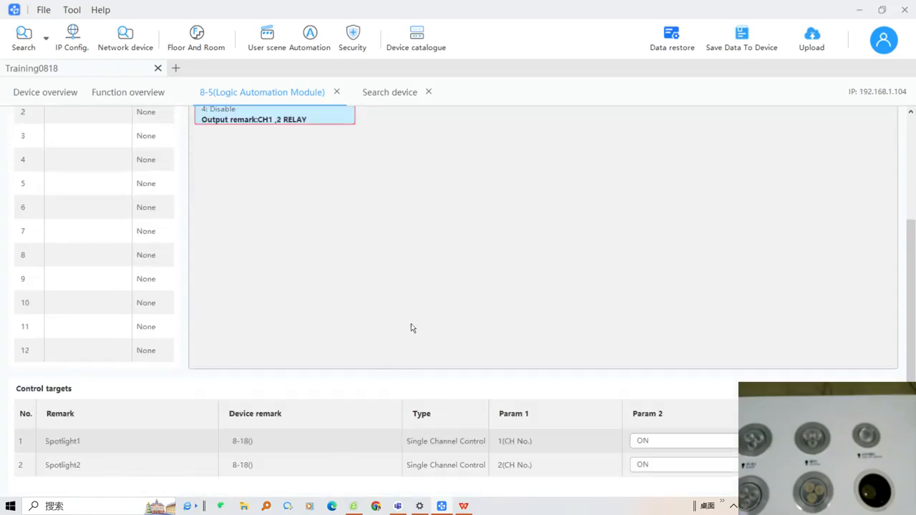
pyautogui.scroll(1, 411, 329)
# Step: Check the relay schedule slide in the WPS presentation, return to the HDL software and add a second AND table
pyautogui.click(460, 507)
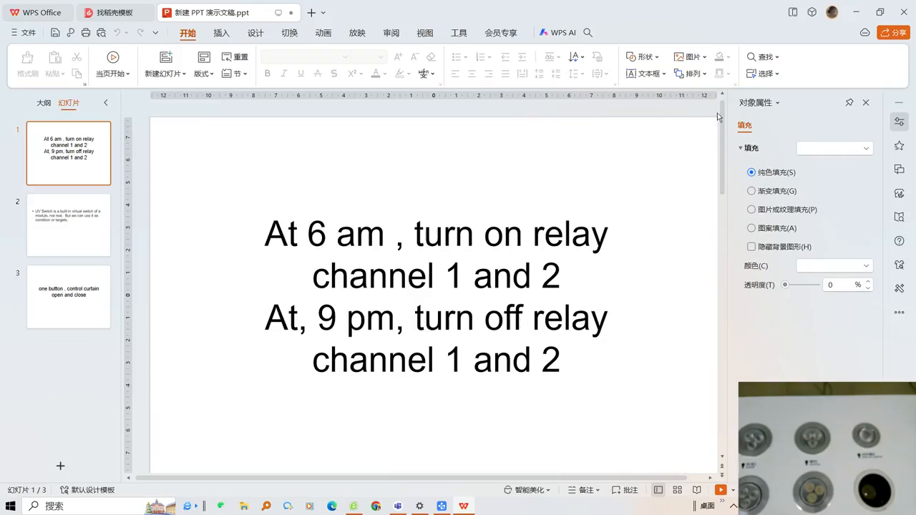
pyautogui.click(858, 19)
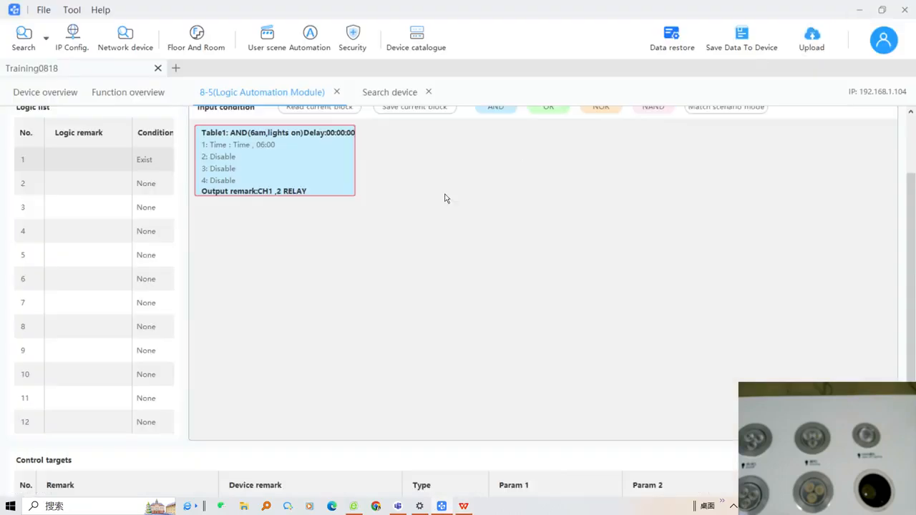
pyautogui.scroll(2, 436, 180)
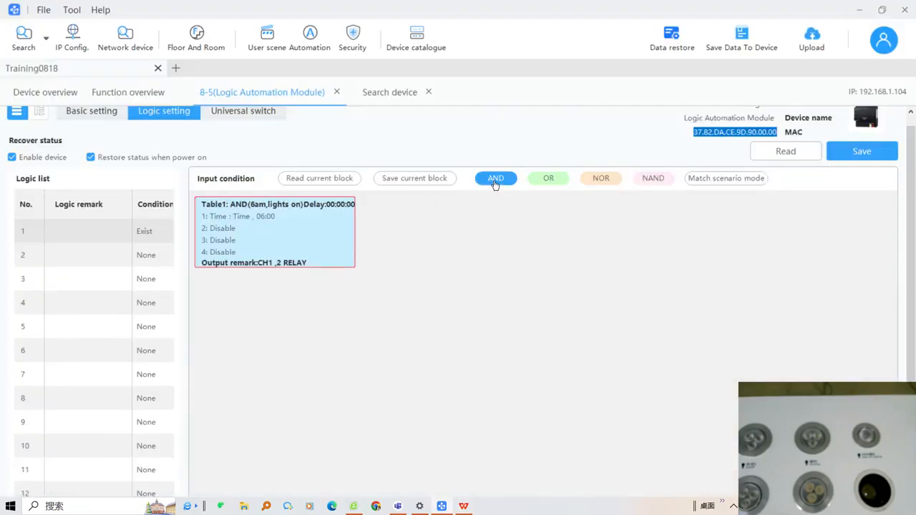
pyautogui.click(495, 182)
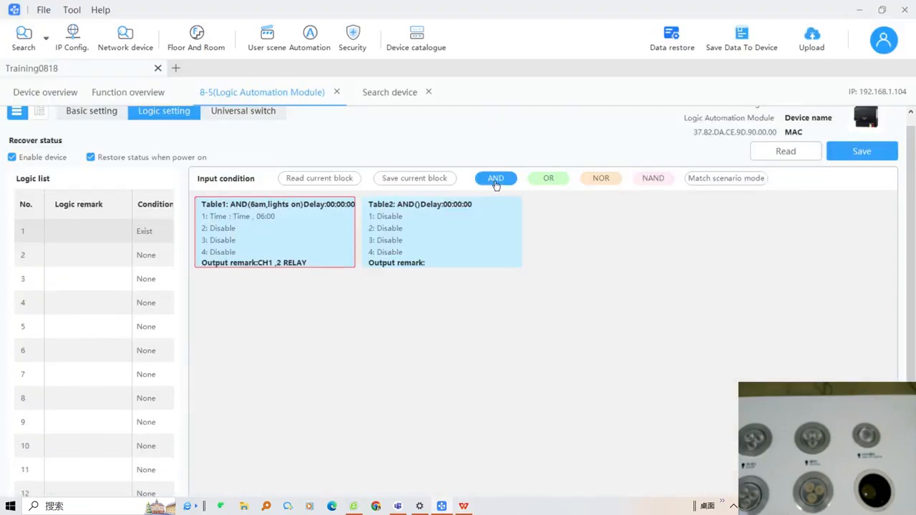
# Step: Open Table2's input condition settings and copy the table remark "6am,lights on" from Table1
pyautogui.rightClick(403, 230)
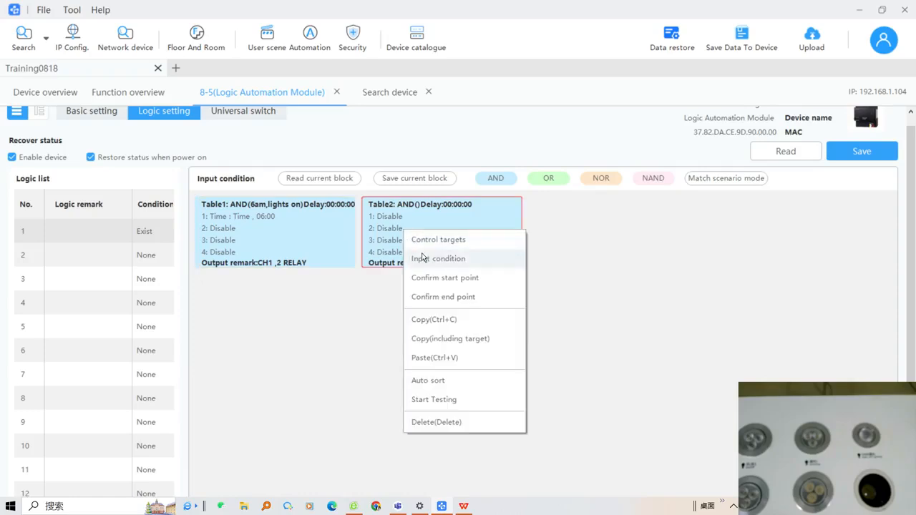
pyautogui.click(423, 259)
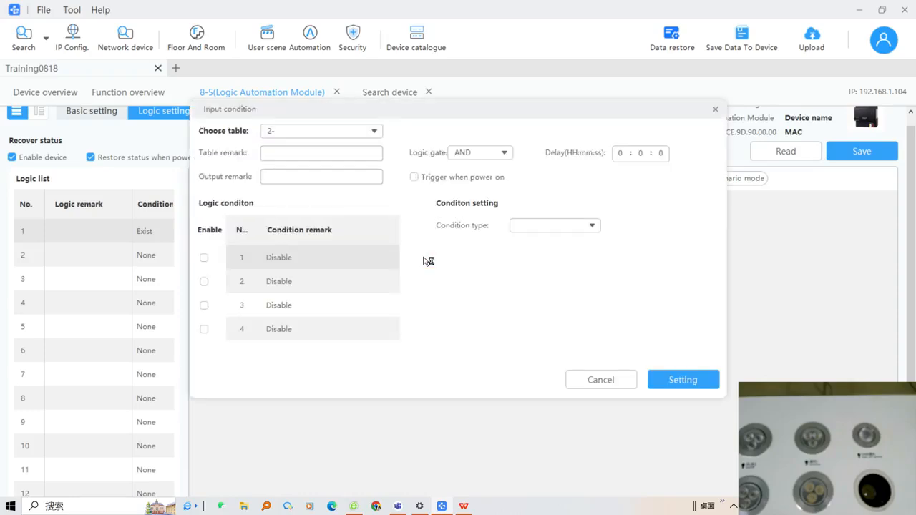
pyautogui.click(292, 131)
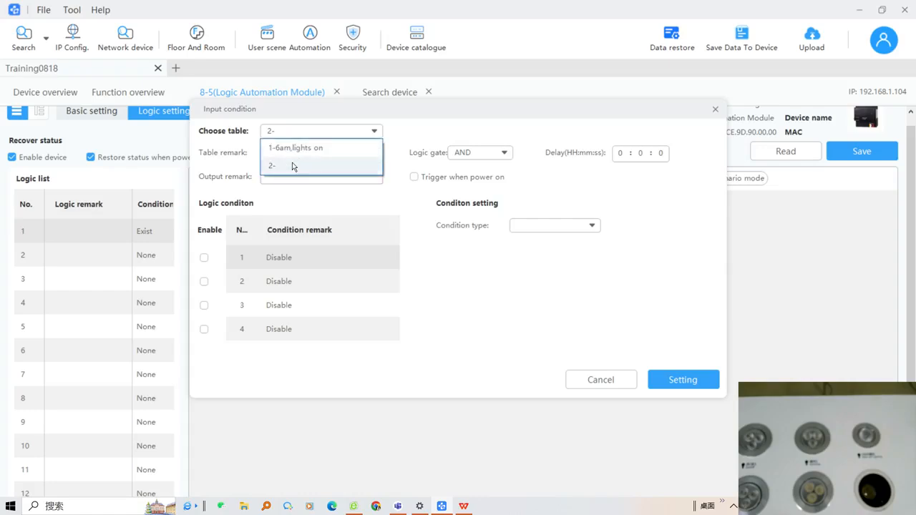
pyautogui.click(292, 148)
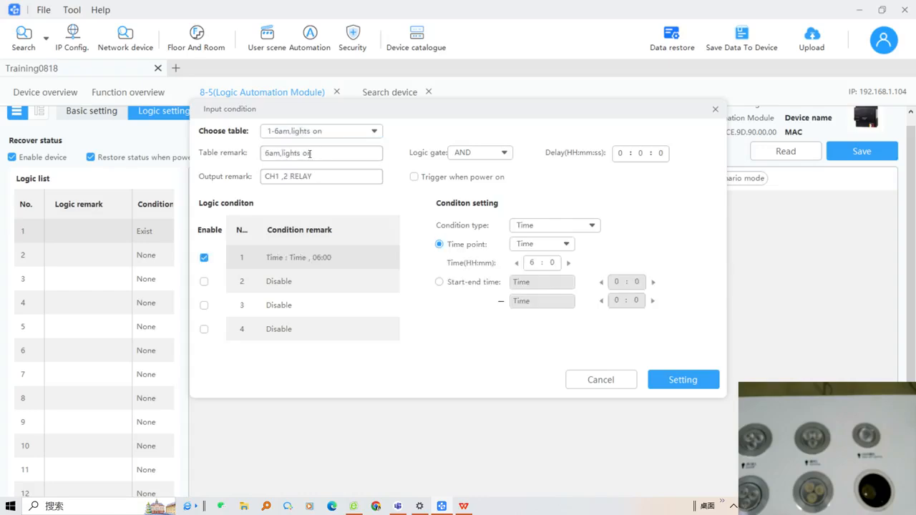
pyautogui.moveTo(312, 154); pyautogui.dragTo(264, 154)
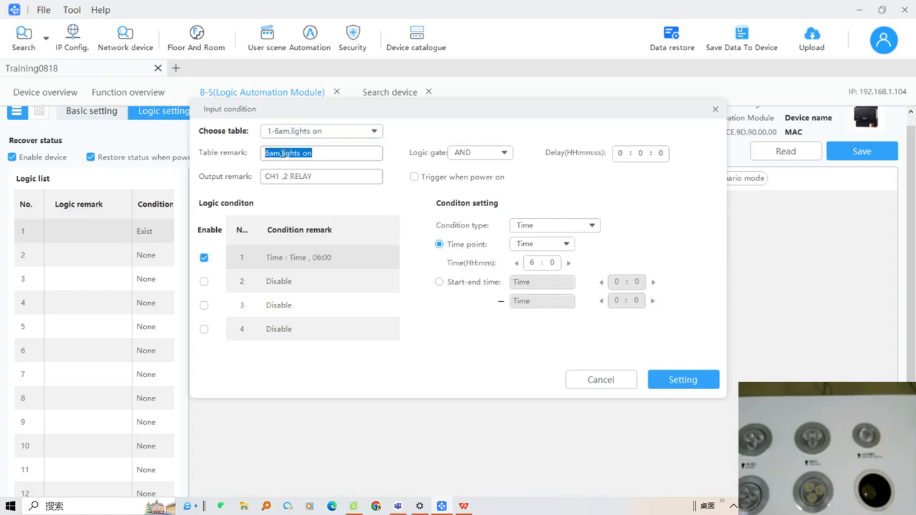
pyautogui.rightClick(282, 154)
pyautogui.click(313, 191)
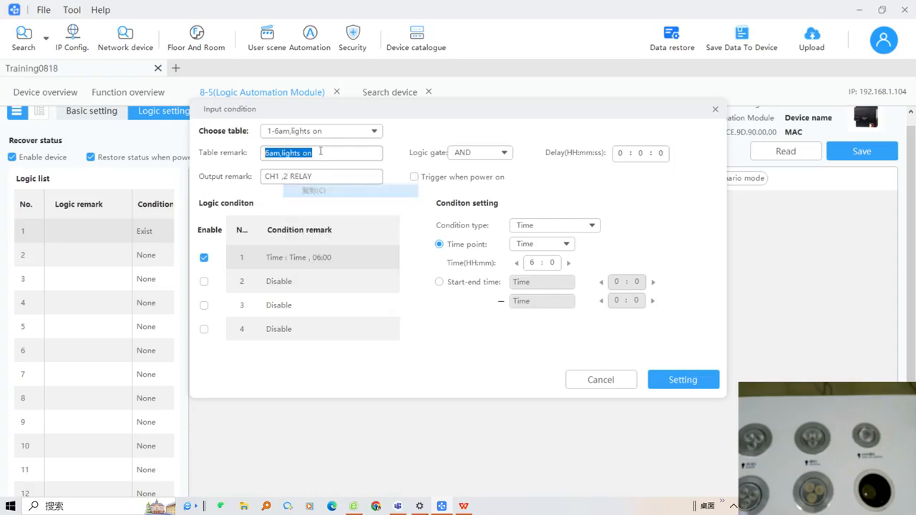
# Step: Paste the copied remark into Table2's table remark and change its time to 9Pm
pyautogui.click(315, 131)
pyautogui.click(297, 165)
pyautogui.click(292, 153)
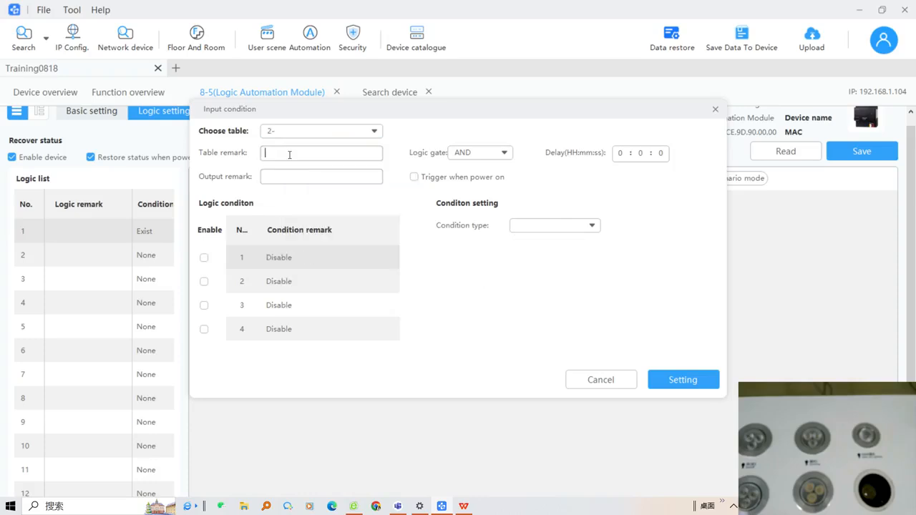
pyautogui.rightClick(287, 154)
pyautogui.click(318, 206)
pyautogui.write('9')
pyautogui.press('Delete')
pyautogui.write('P')
# Step: Complete Table2's table remark as "9Pm,lights off" and enter the output remark "CH1,2 RELAY"
pyautogui.click(319, 153)
pyautogui.press('BackSpace')
pyautogui.write('0FF')
pyautogui.press('BackSpace')
pyautogui.press('BackSpace')
pyautogui.press('BackSpace')
pyautogui.press('capslock')
pyautogui.write('of')
pyautogui.press('BackSpace')
pyautogui.write('ff')
pyautogui.press('capslock')
pyautogui.write('CH1,2 RELAY')
# Step: Enable Table2's logic condition 1 as a Time condition with a time point of 21:00, apply it and close the settings
pyautogui.click(205, 259)
pyautogui.click(545, 226)
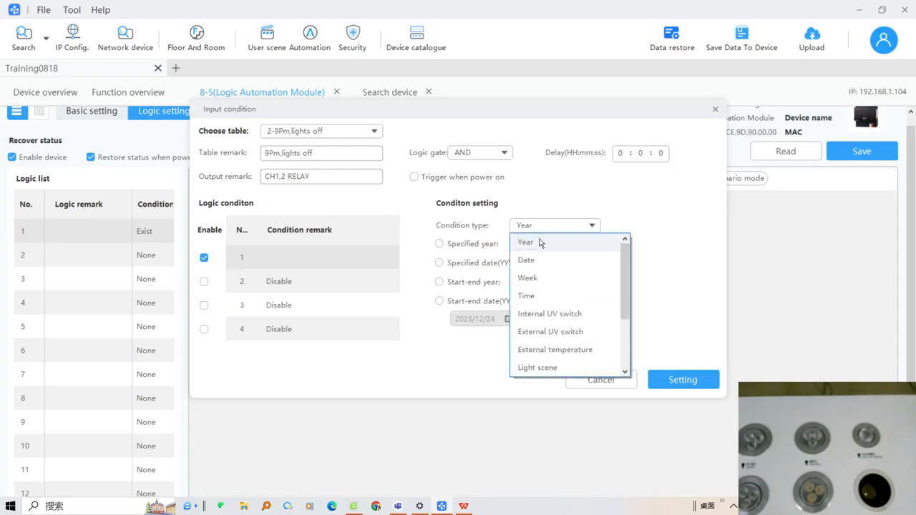
pyautogui.click(526, 297)
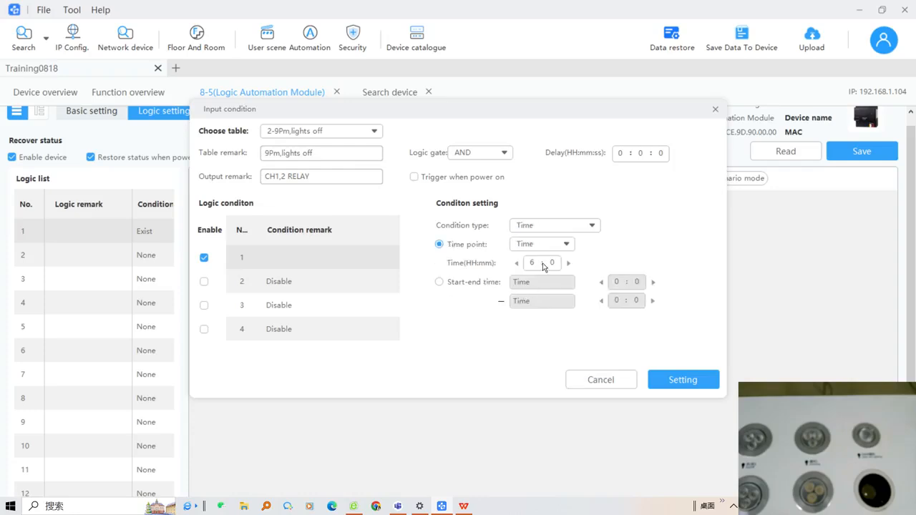
pyautogui.moveTo(538, 263); pyautogui.dragTo(526, 265)
pyautogui.write('9')
pyautogui.write('21')
pyautogui.click(672, 381)
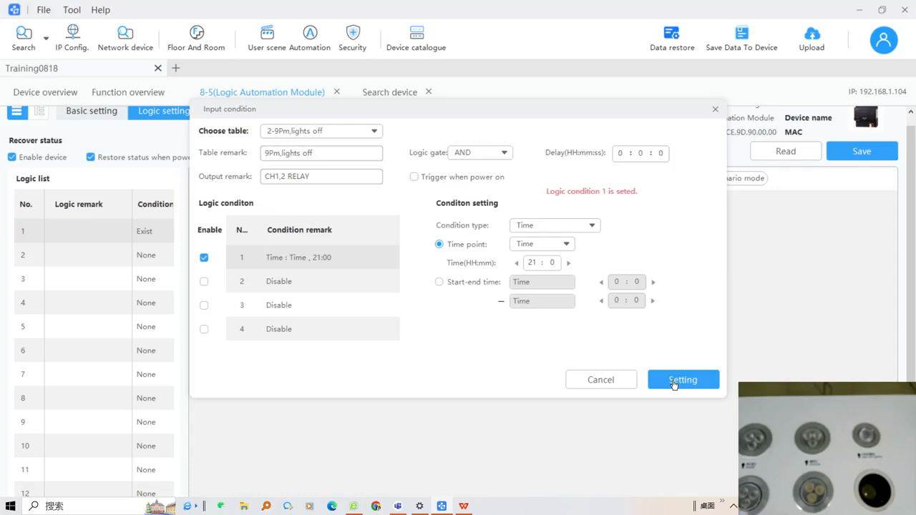
pyautogui.click(715, 109)
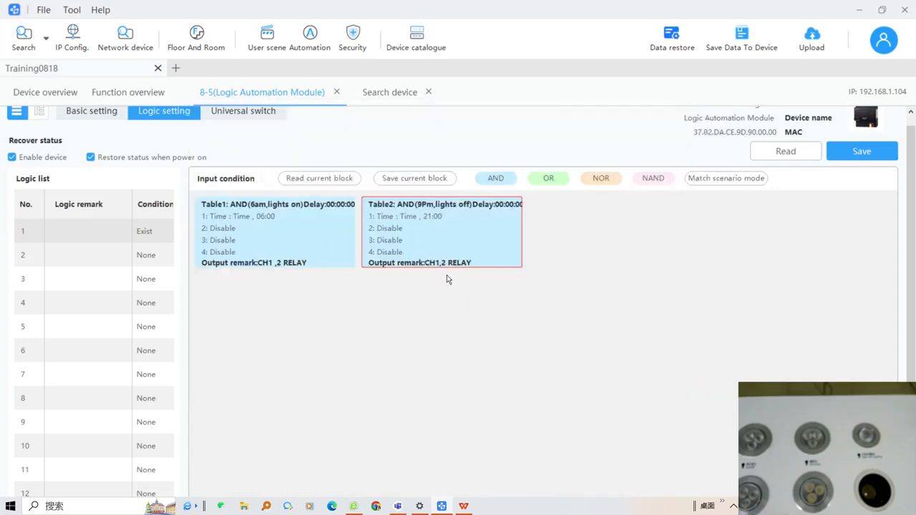
# Step: Add the Switching functions Spotlight1 and Spotlight2 as OFF control targets of the 9Pm table and save the logic settings
pyautogui.rightClick(429, 234)
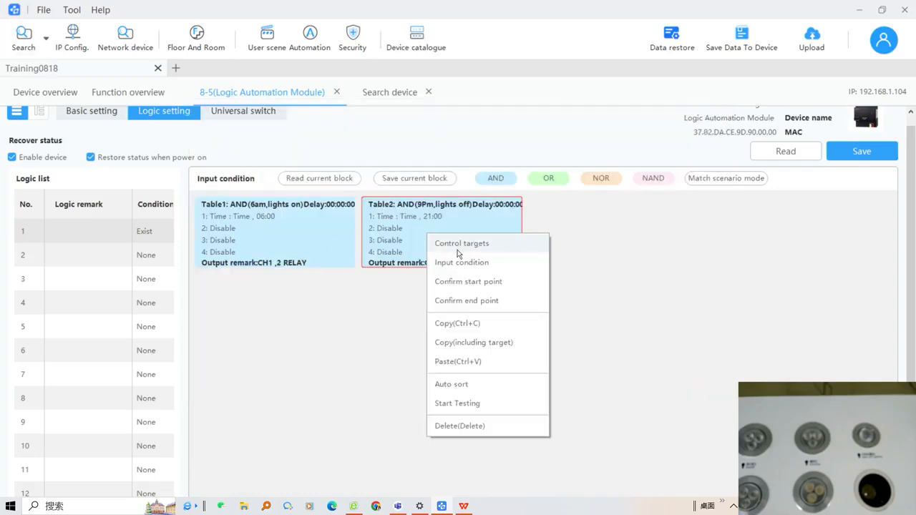
pyautogui.click(459, 246)
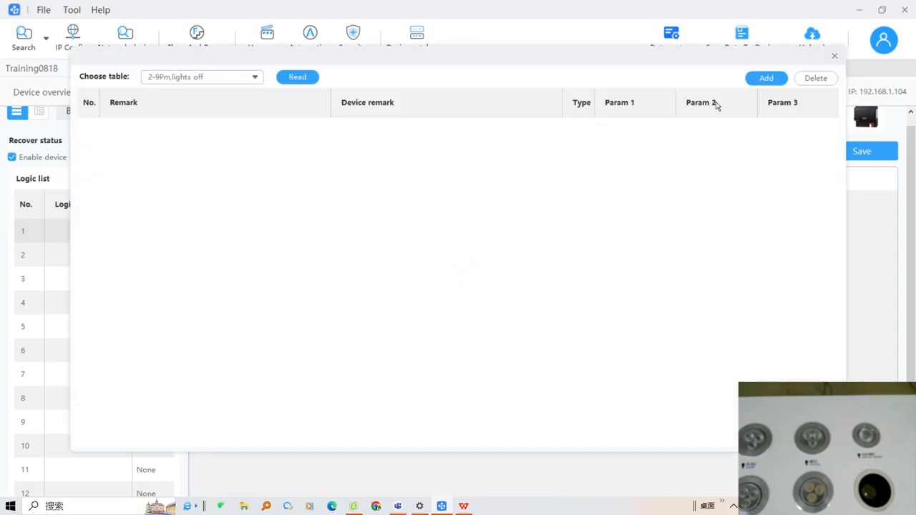
pyautogui.click(760, 80)
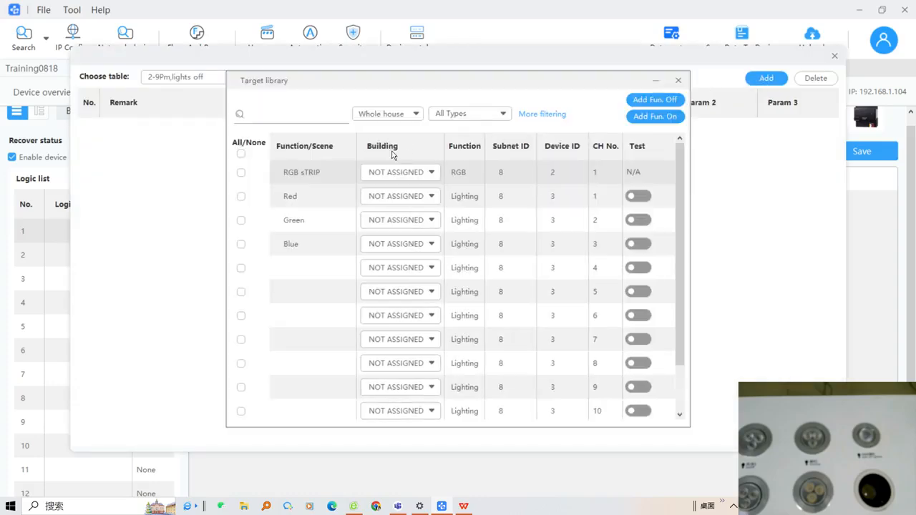
pyautogui.click(473, 115)
pyautogui.click(466, 148)
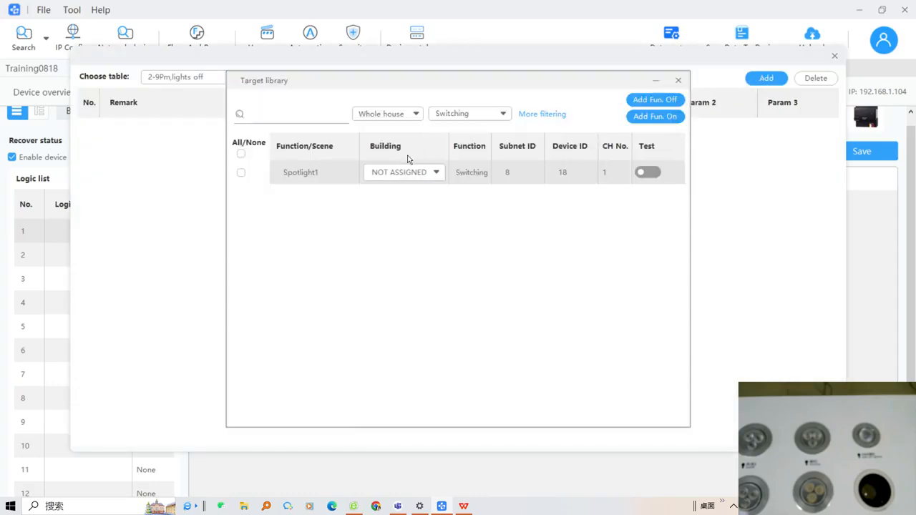
pyautogui.click(240, 172)
pyautogui.click(241, 196)
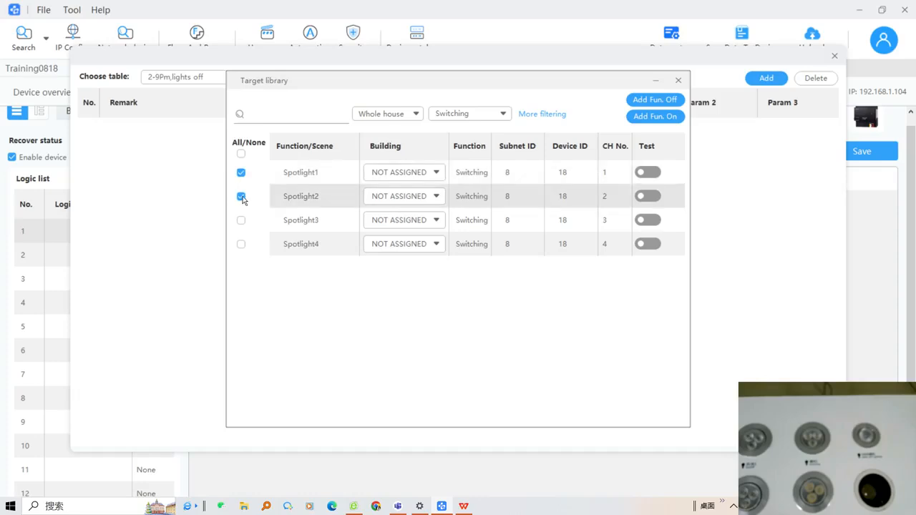
pyautogui.click(659, 101)
pyautogui.click(679, 80)
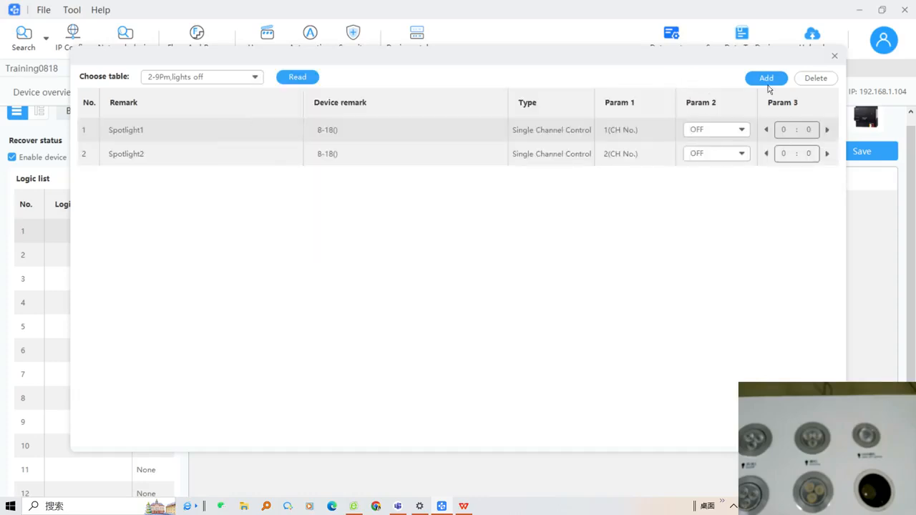
pyautogui.click(836, 61)
pyautogui.click(861, 151)
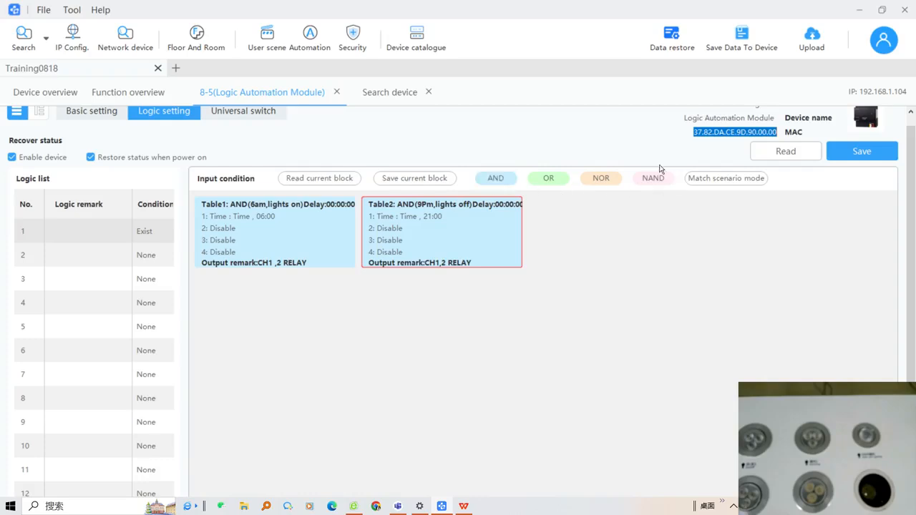
# Step: Review Table1's input condition settings, including its logic gate, delay and condition options, and close them
pyautogui.click(252, 225)
pyautogui.rightClick(252, 225)
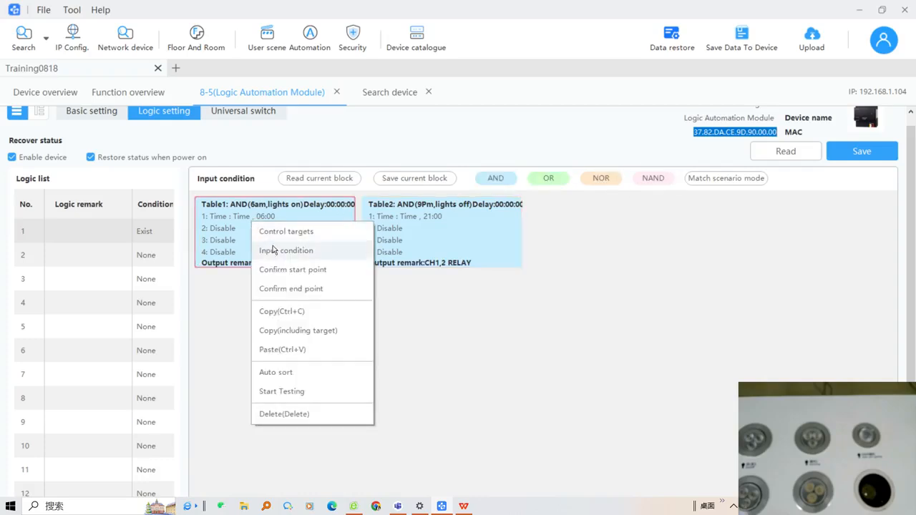
pyautogui.click(275, 253)
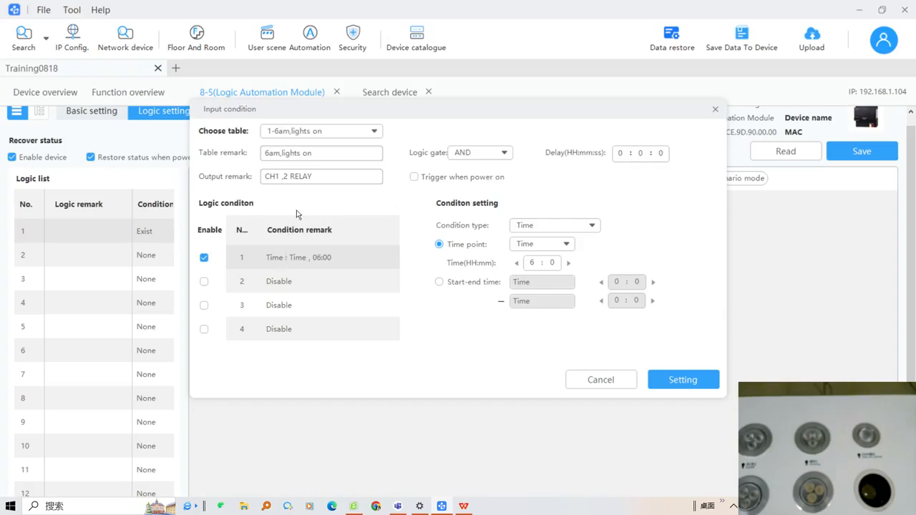
pyautogui.moveTo(299, 109); pyautogui.dragTo(461, 173)
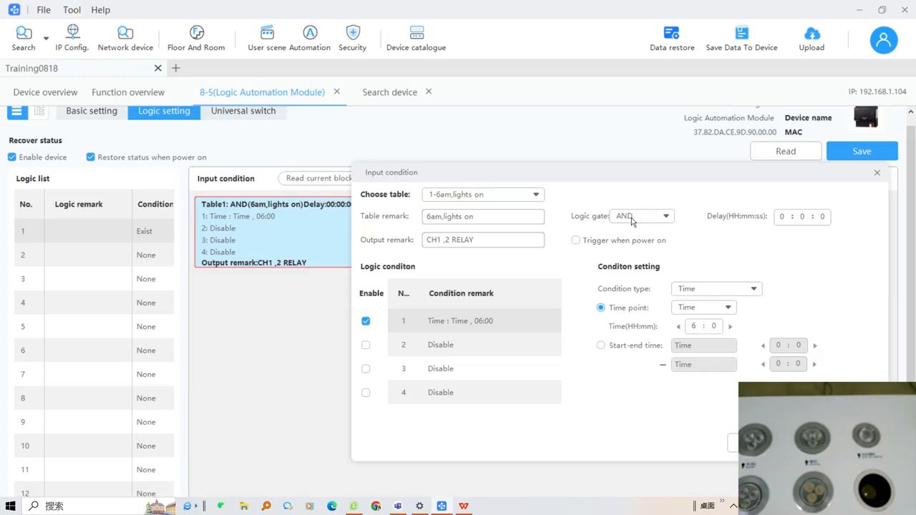
pyautogui.moveTo(579, 174); pyautogui.dragTo(543, 212)
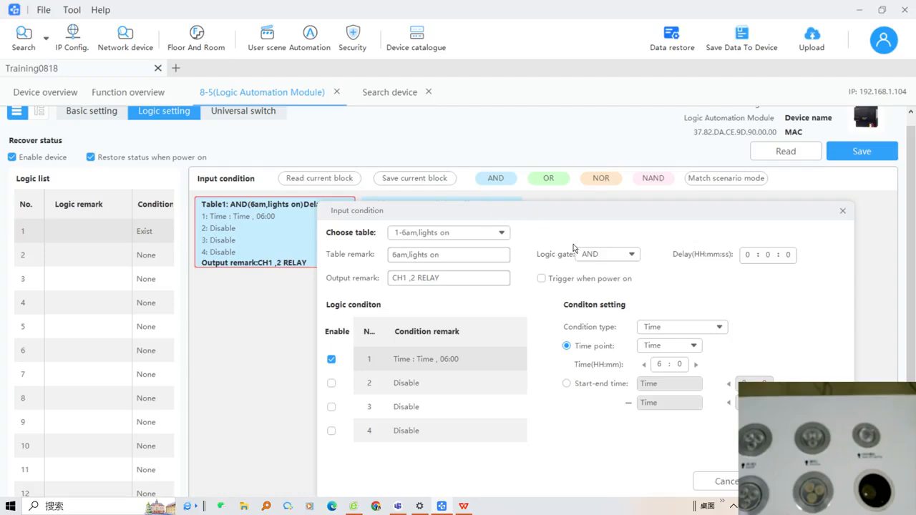
pyautogui.click(843, 212)
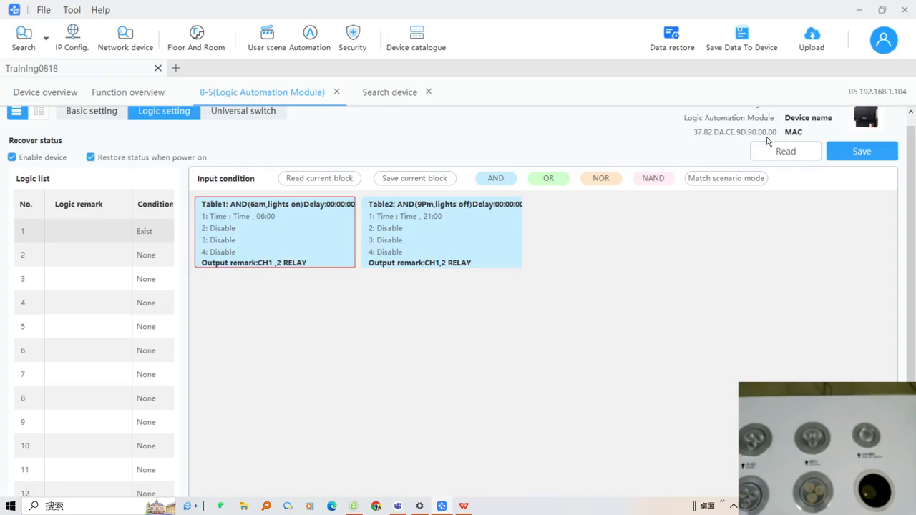
# Step: Save the logic settings, set the module's clock to 5:59:56 in the basic settings and save it to the module
pyautogui.click(852, 153)
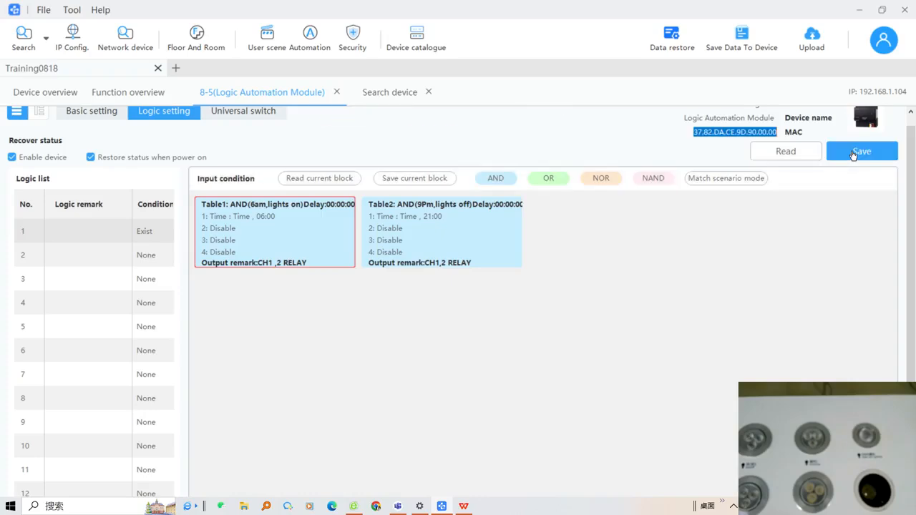
pyautogui.click(92, 111)
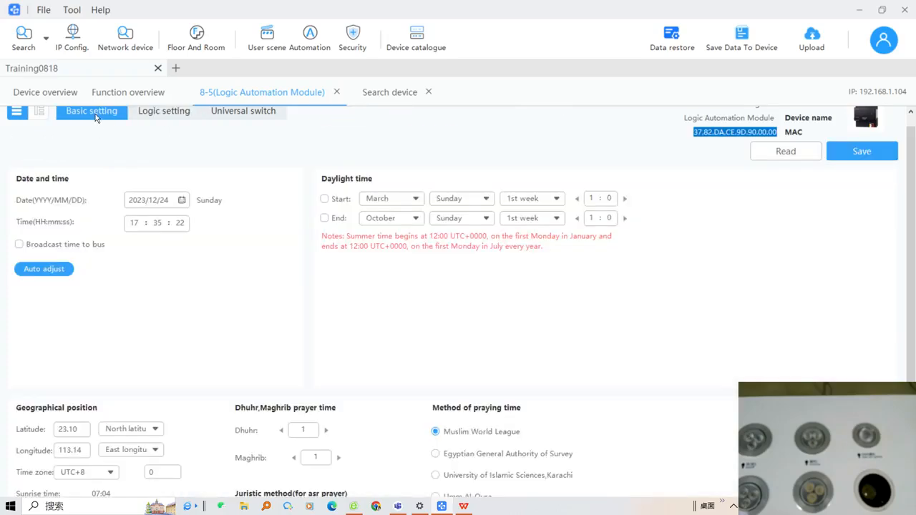
pyautogui.doubleClick(126, 222)
pyautogui.write('5')
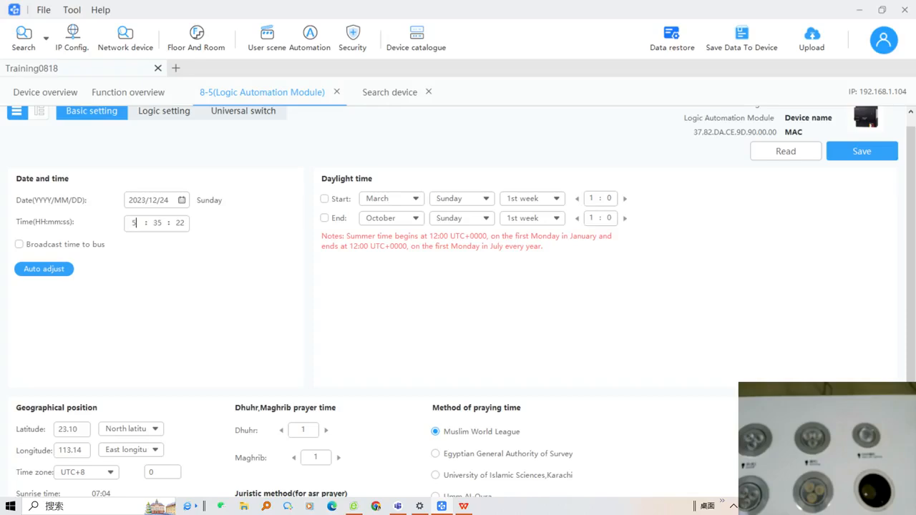
pyautogui.doubleClick(157, 223)
pyautogui.write('59 : 56')
pyautogui.doubleClick(856, 153)
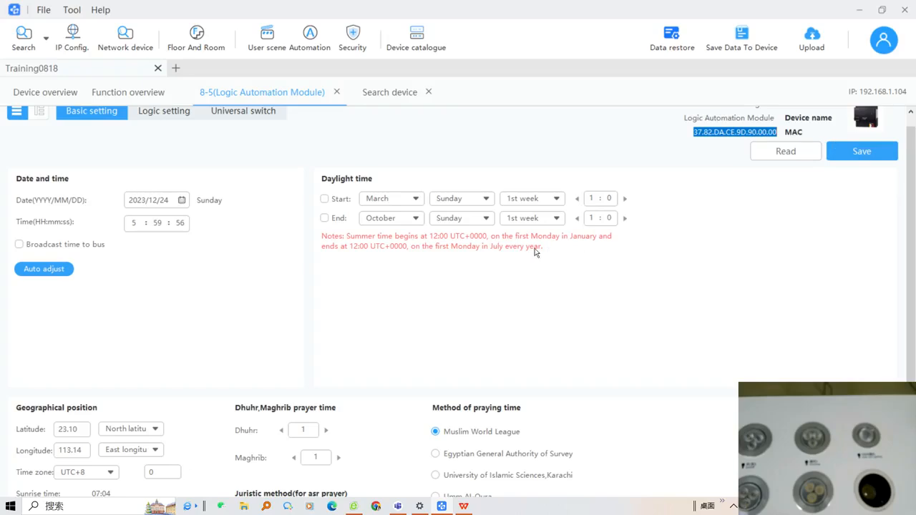
# Step: Set the module's clock to 20:59:56 in the basic settings and save it to test the 9 pm schedule
pyautogui.scroll(1, 535, 252)
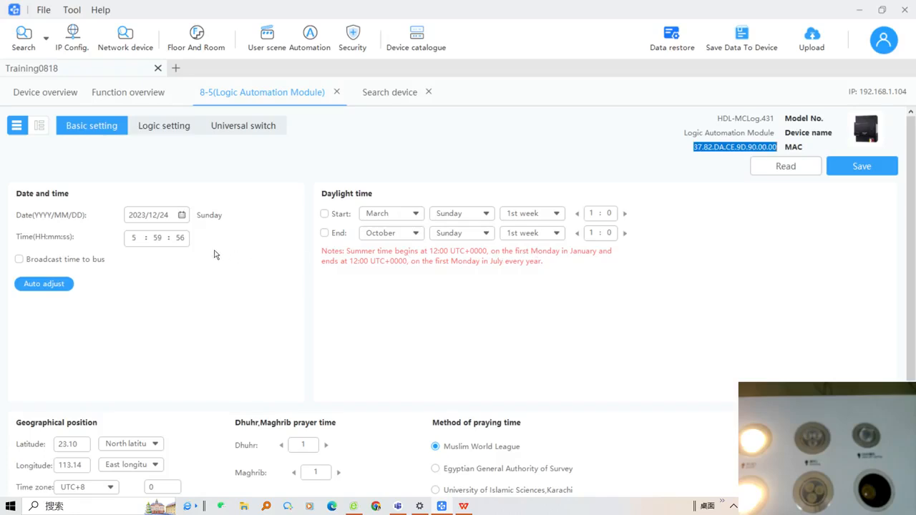
pyautogui.click(136, 239)
pyautogui.press('BackSpace')
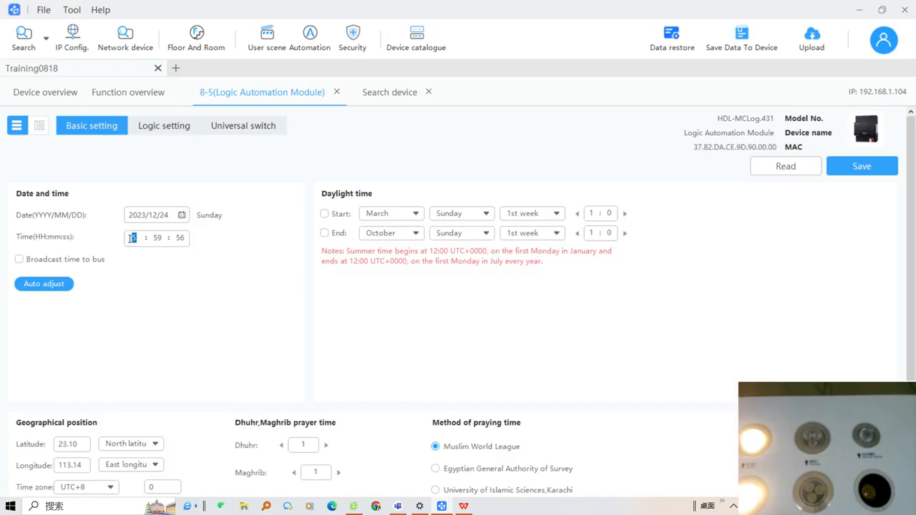
pyautogui.write('20')
pyautogui.click(860, 168)
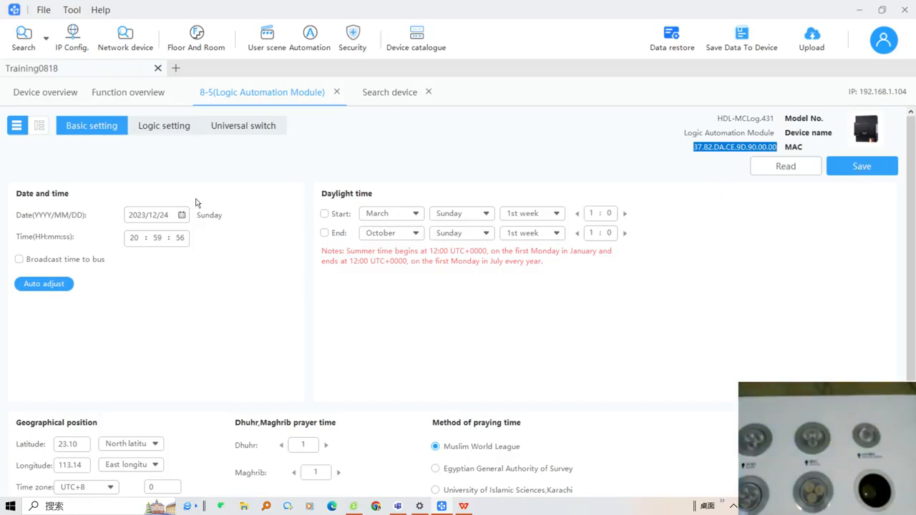
# Step: Auto-adjust the module's date and time in the basic settings and save it
pyautogui.click(177, 136)
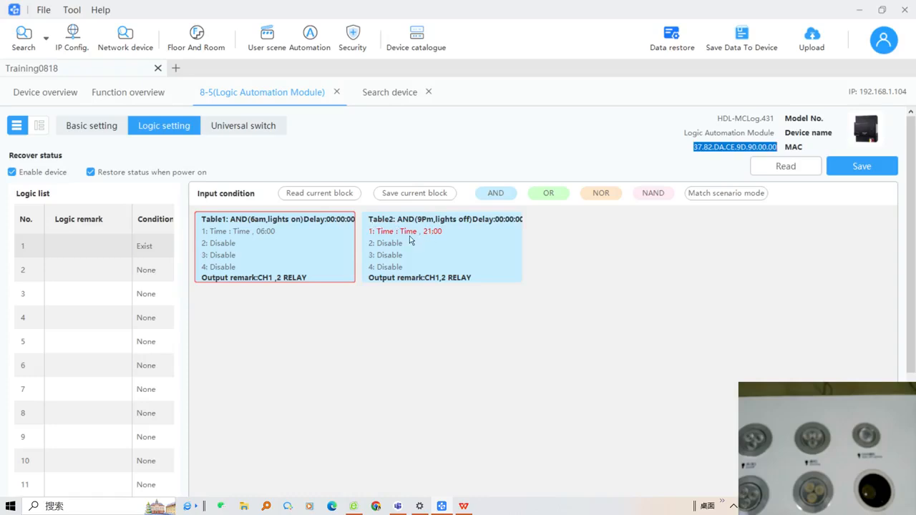
pyautogui.click(97, 130)
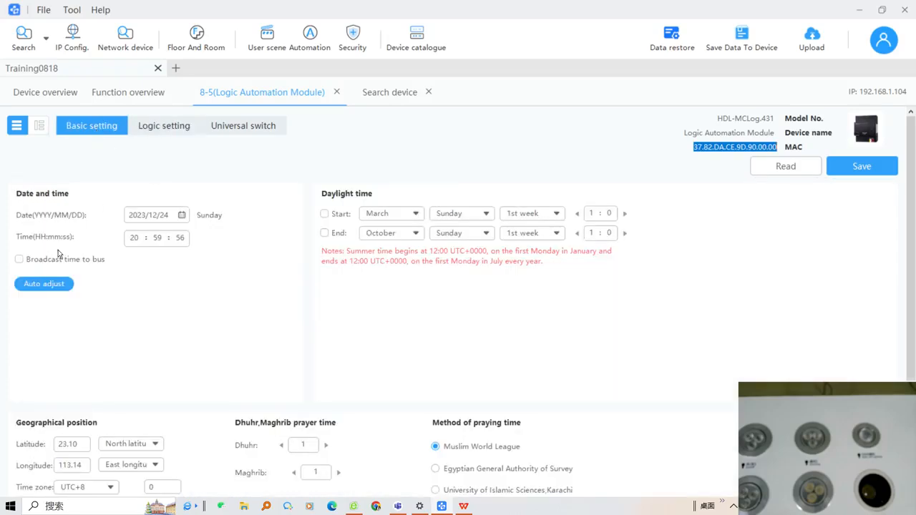
pyautogui.click(38, 286)
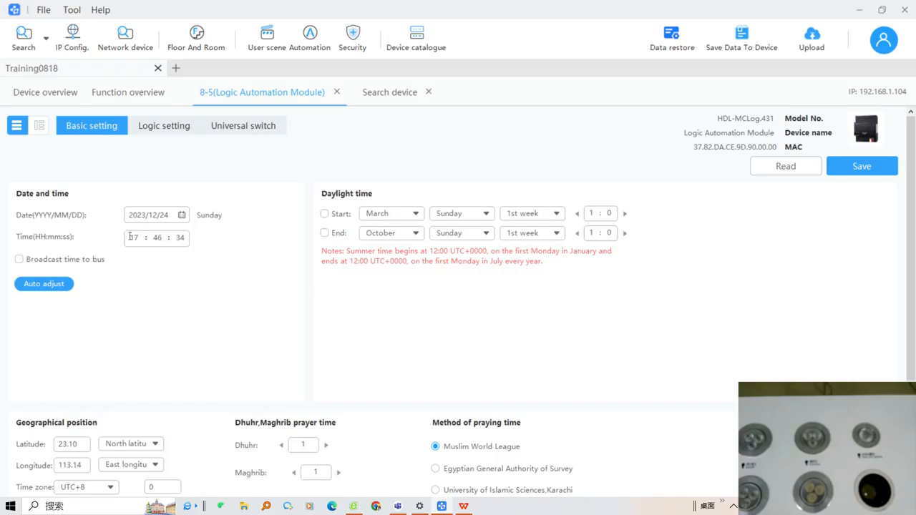
pyautogui.click(851, 167)
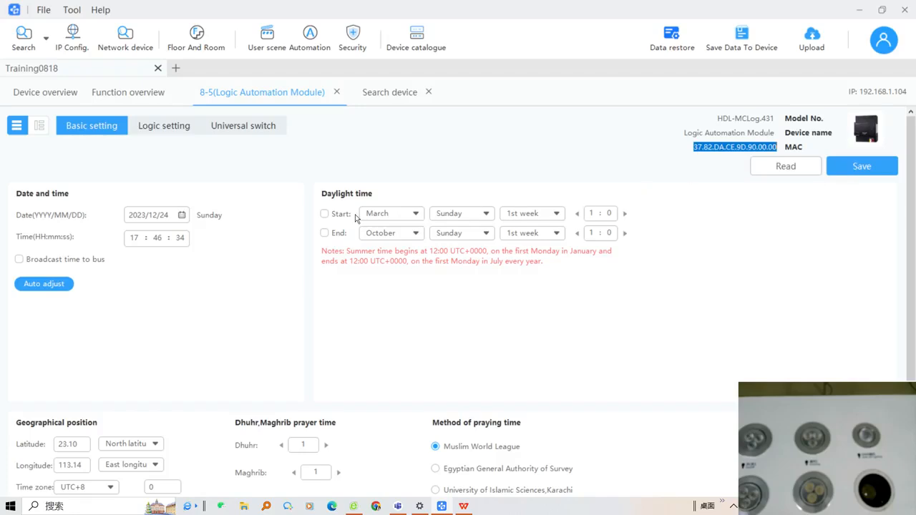
# Step: Examine the condition types available for logic condition 1 of the 6am,lights on table
pyautogui.click(171, 127)
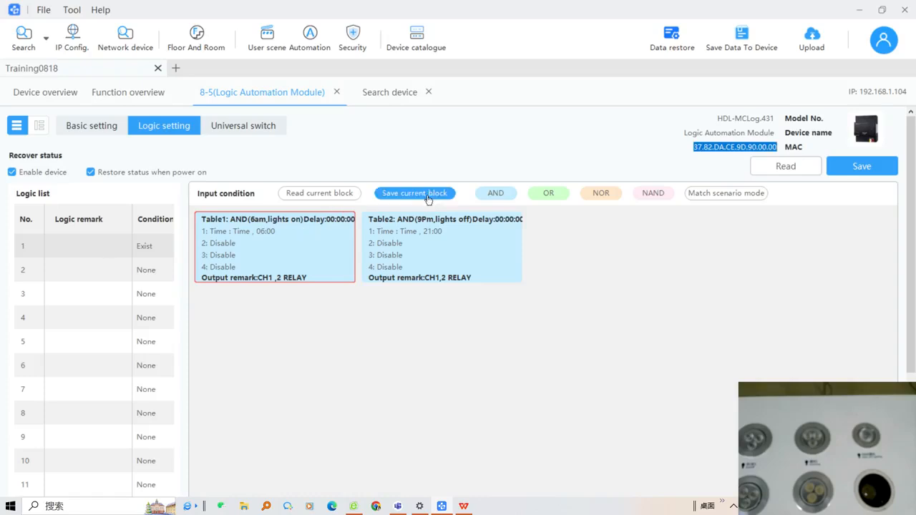
pyautogui.rightClick(276, 236)
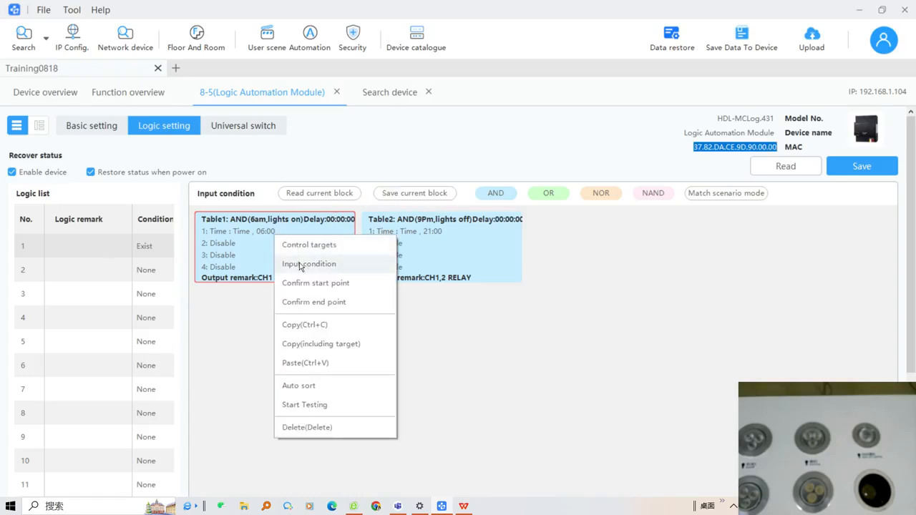
pyautogui.click(301, 264)
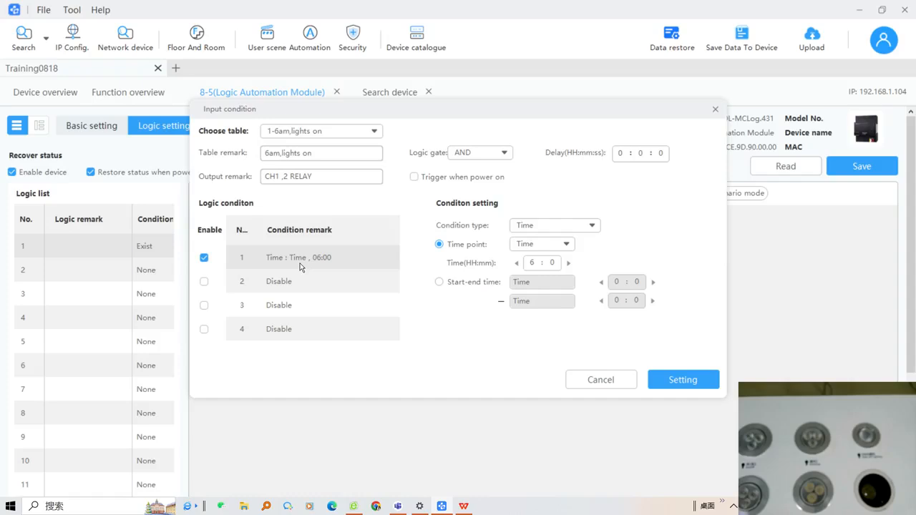
pyautogui.click(561, 228)
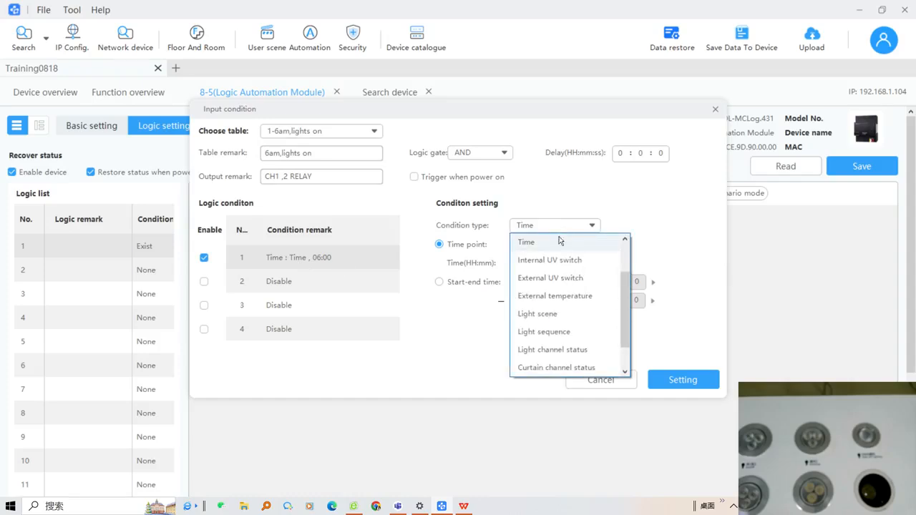
pyautogui.scroll(1, 551, 260)
pyautogui.scroll(1, 551, 257)
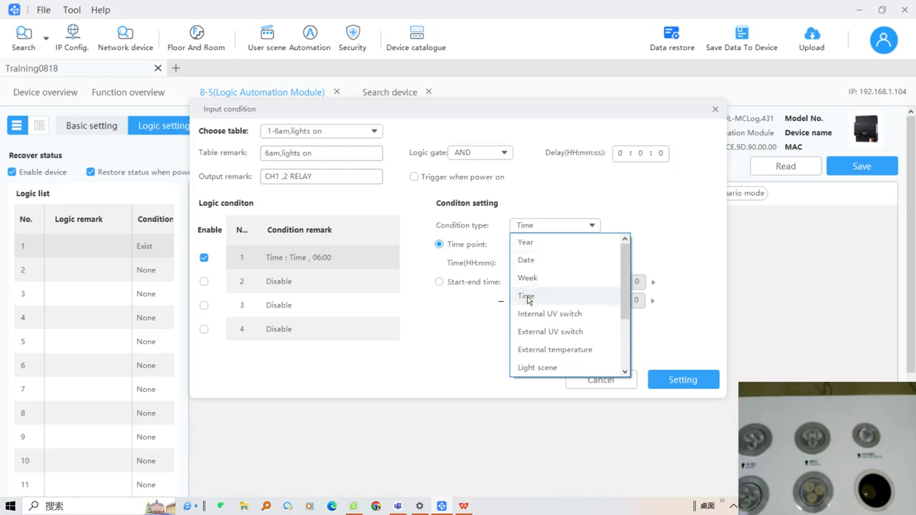
pyautogui.scroll(-1, 529, 294)
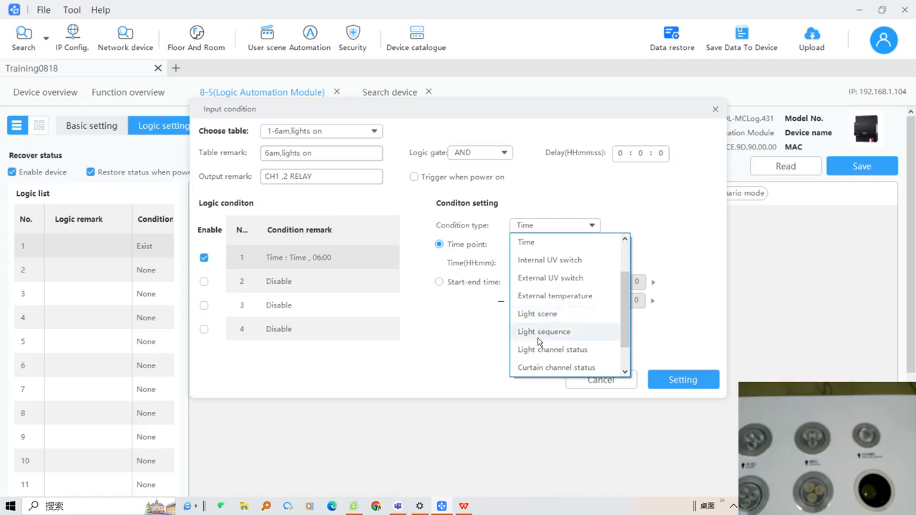
pyautogui.scroll(-2, 538, 342)
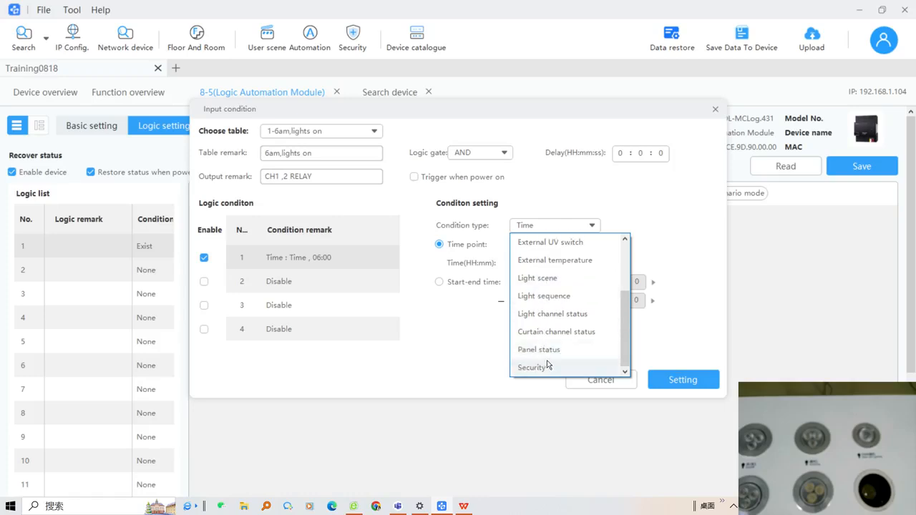
pyautogui.scroll(3, 546, 362)
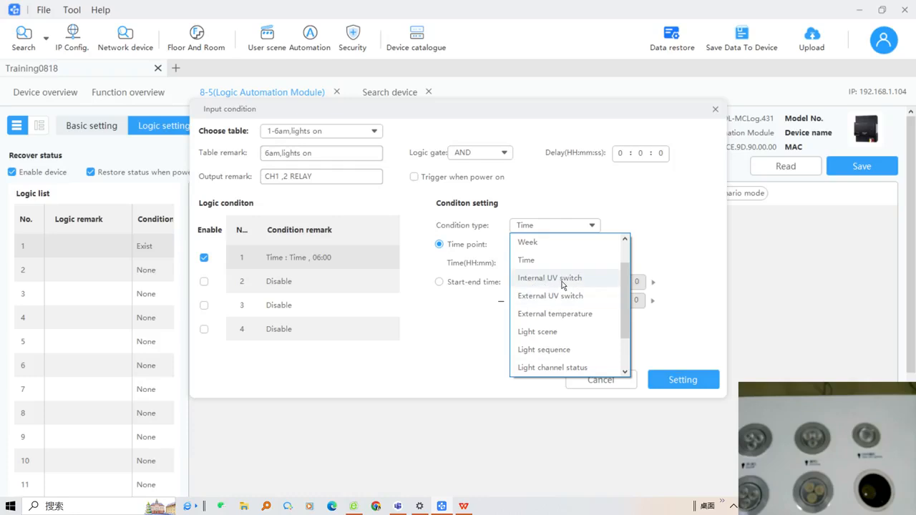
# Step: Switch to the WPS presentation and read the second slide about the UV Switch
pyautogui.click(464, 506)
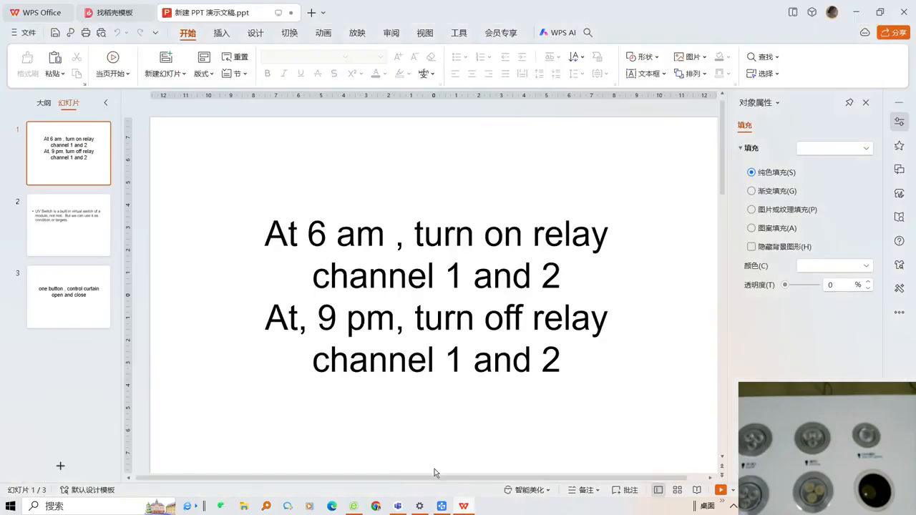
pyautogui.click(88, 232)
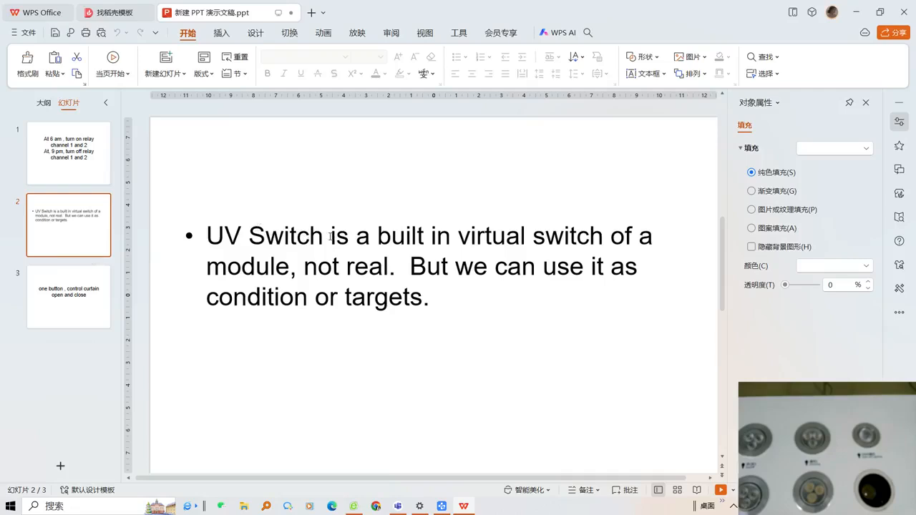
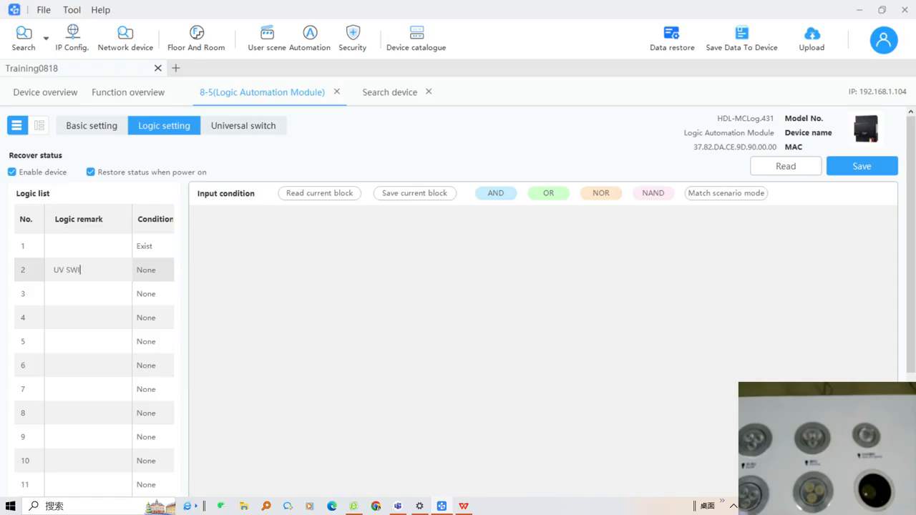
# Step: Complete the remark of logic 2 in the logic list as UV SWITCH
pyautogui.write('T')
pyautogui.press('BackSpace')
pyautogui.write('CH')
pyautogui.click(81, 270)
pyautogui.write('T')
pyautogui.click(448, 281)
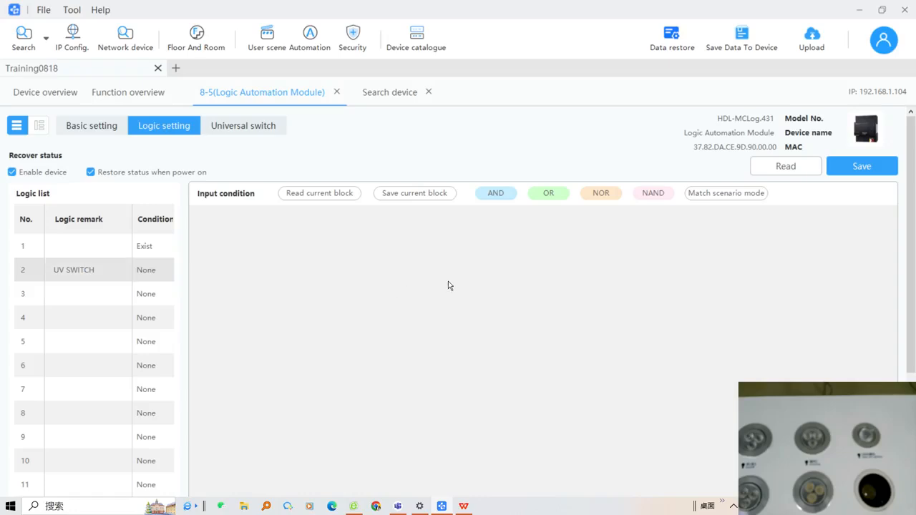
# Step: Add an AND table to the UV SWITCH logic and set its table remark to ONE BUTTON
pyautogui.click(491, 198)
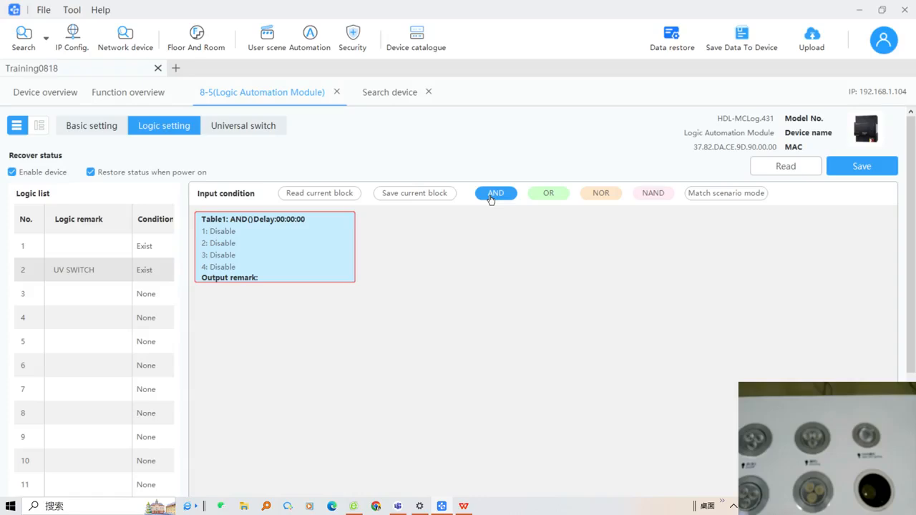
pyautogui.rightClick(250, 237)
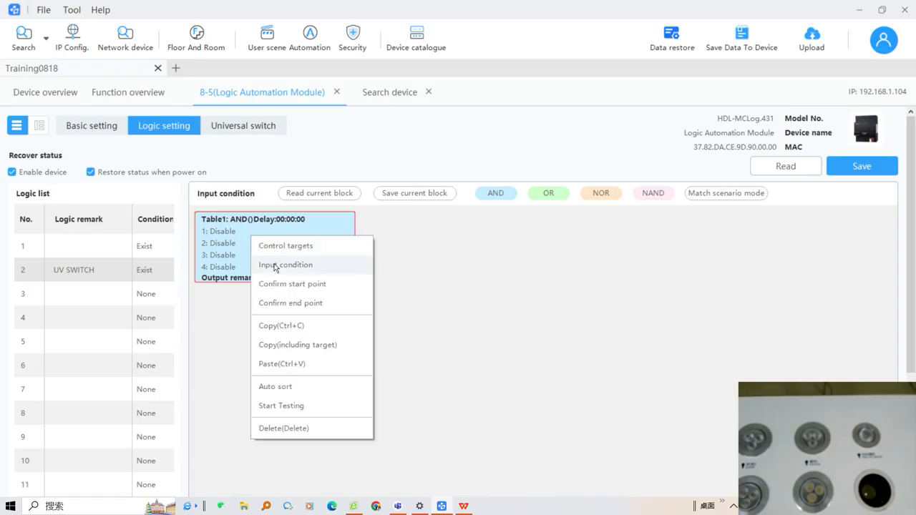
pyautogui.click(274, 265)
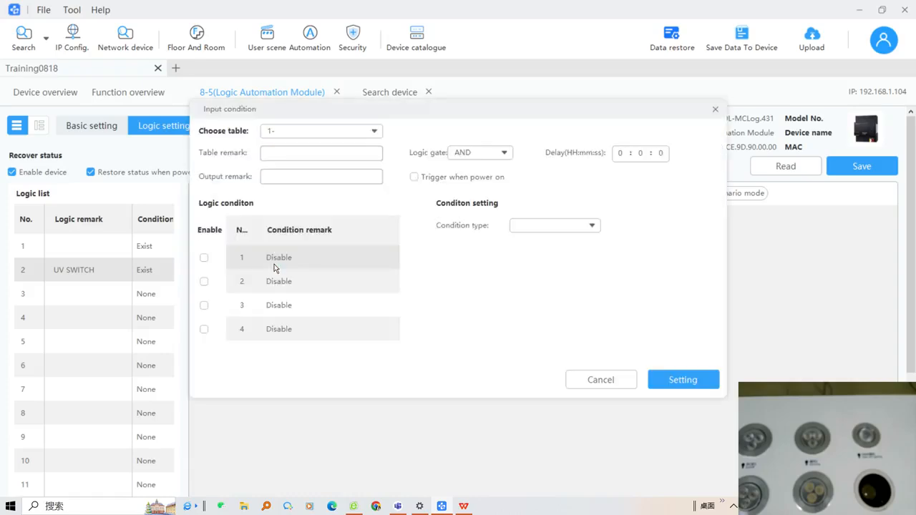
pyautogui.click(287, 152)
pyautogui.write('ONE BUTTON')
# Step: Set the output remark of the ONE BUTTON table to CUR OPEN
pyautogui.click(281, 175)
pyautogui.write('C')
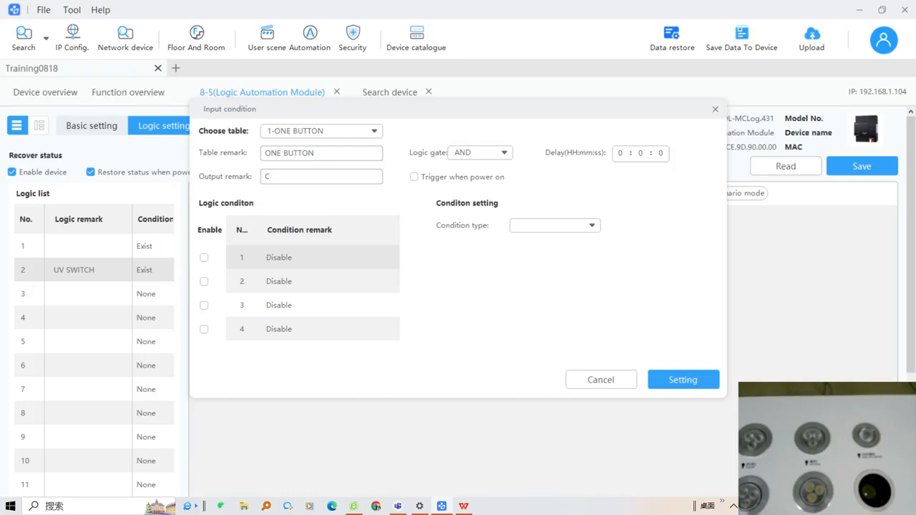
pyautogui.write('U')
pyautogui.write('RT')
pyautogui.write('I')
pyautogui.press('BackSpace')
pyautogui.press('BackSpace')
pyautogui.write('OPEN')
# Step: Enable logic condition 1 of the ONE BUTTON table with the condition type Internal UV switch
pyautogui.click(204, 259)
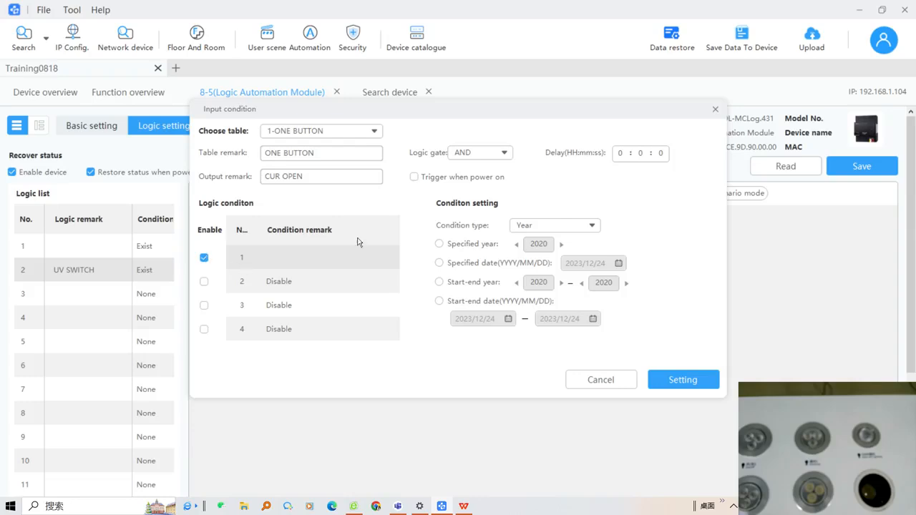
pyautogui.click(539, 226)
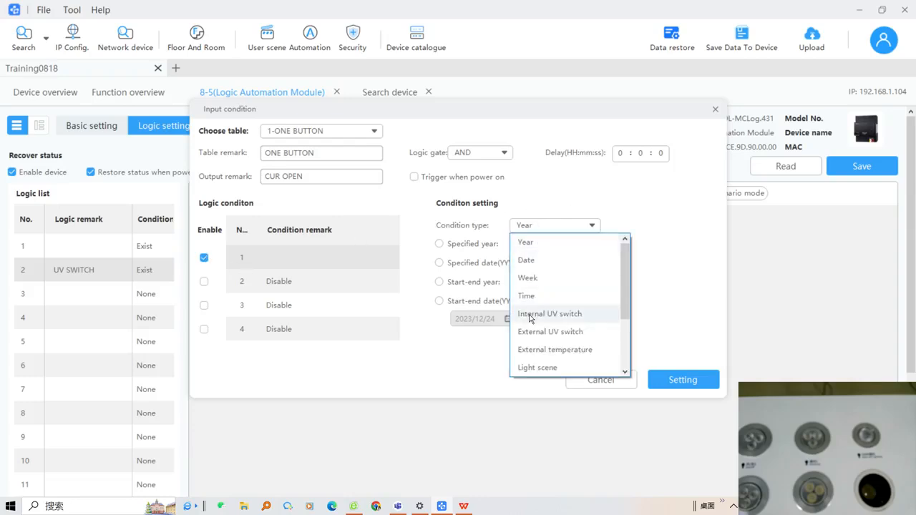
pyautogui.click(534, 315)
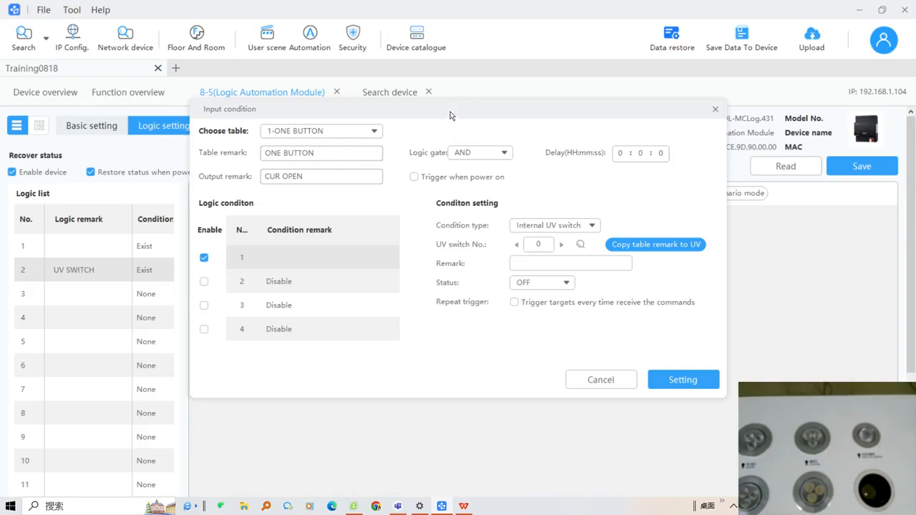
pyautogui.moveTo(449, 112); pyautogui.dragTo(461, 223)
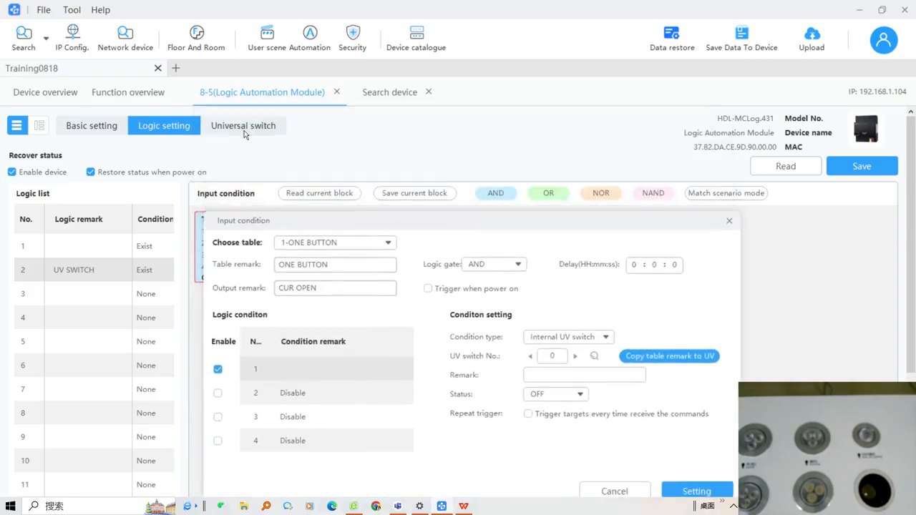
pyautogui.click(583, 337)
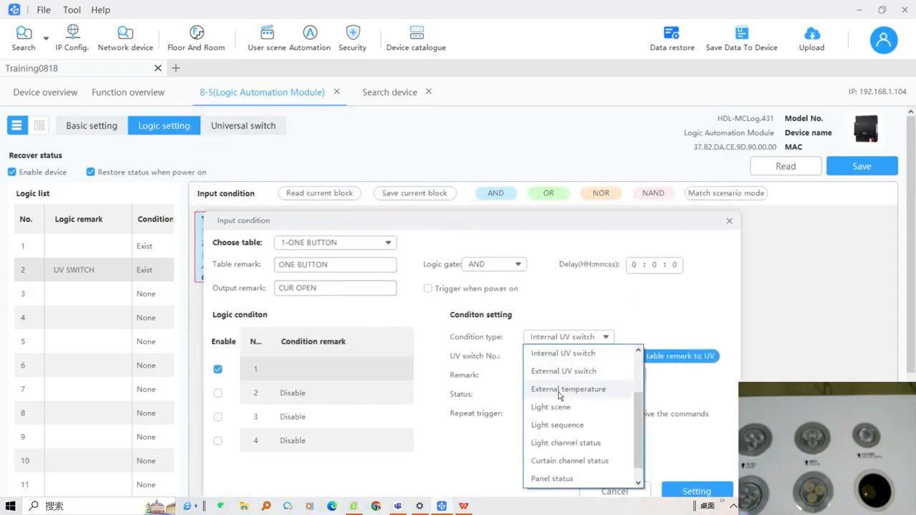
pyautogui.click(556, 341)
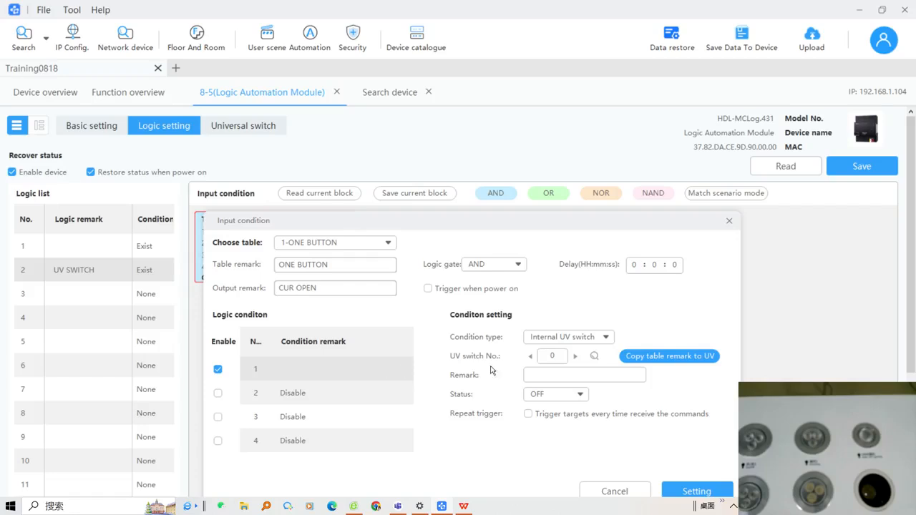
# Step: Set the condition's UV switch number to 1, its remark to CURTIAN OPEN/CLOSE and its status to ON
pyautogui.doubleClick(542, 356)
pyautogui.write('1')
pyautogui.click(539, 374)
pyautogui.write('CURTIAN OPEN/CLOSE')
pyautogui.click(555, 394)
pyautogui.click(542, 429)
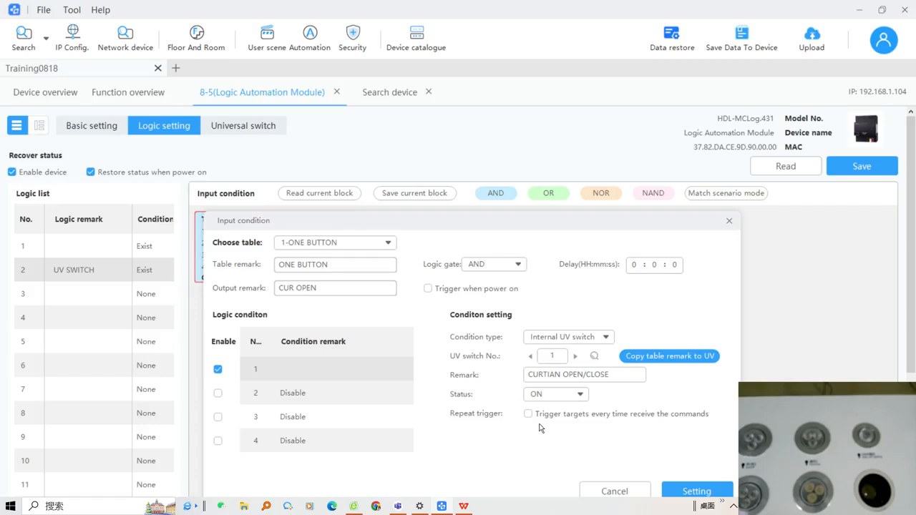
# Step: Enable the repeat trigger for every received command, apply the condition and close the input condition settings
pyautogui.moveTo(525, 218); pyautogui.dragTo(521, 142)
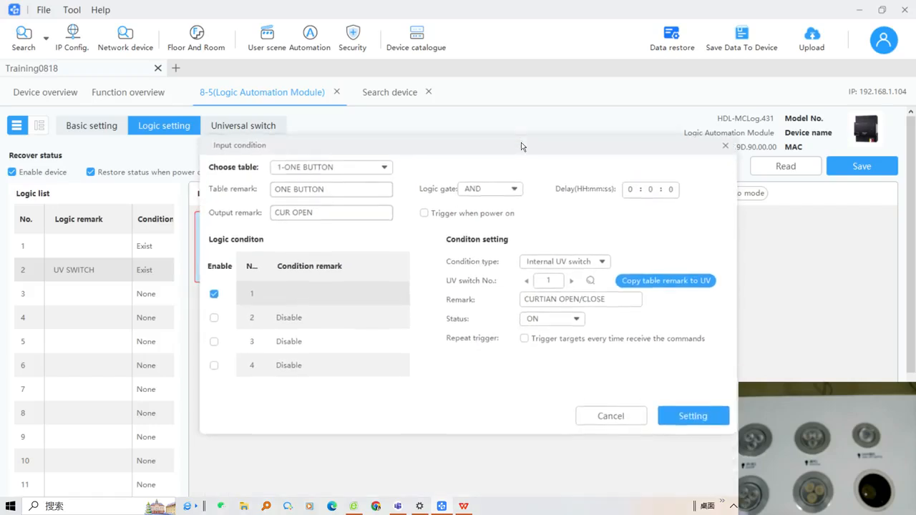
pyautogui.click(525, 339)
pyautogui.click(686, 418)
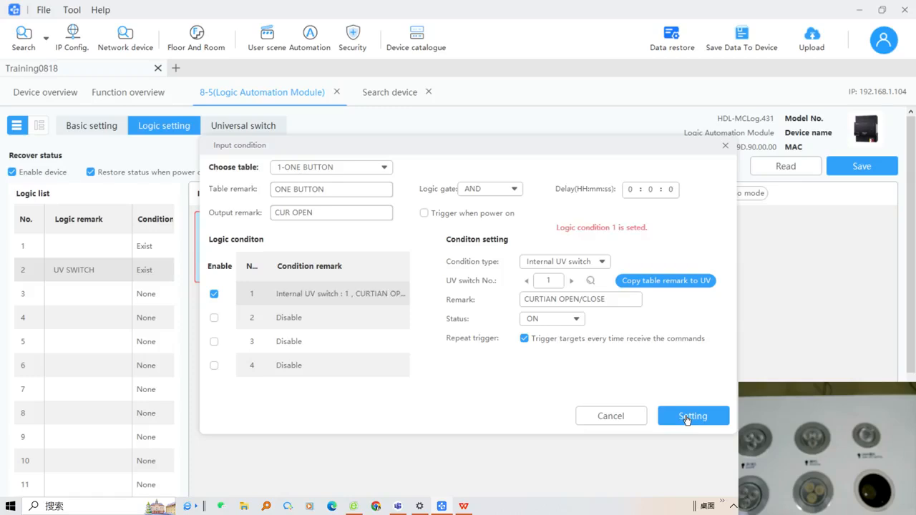
pyautogui.click(723, 147)
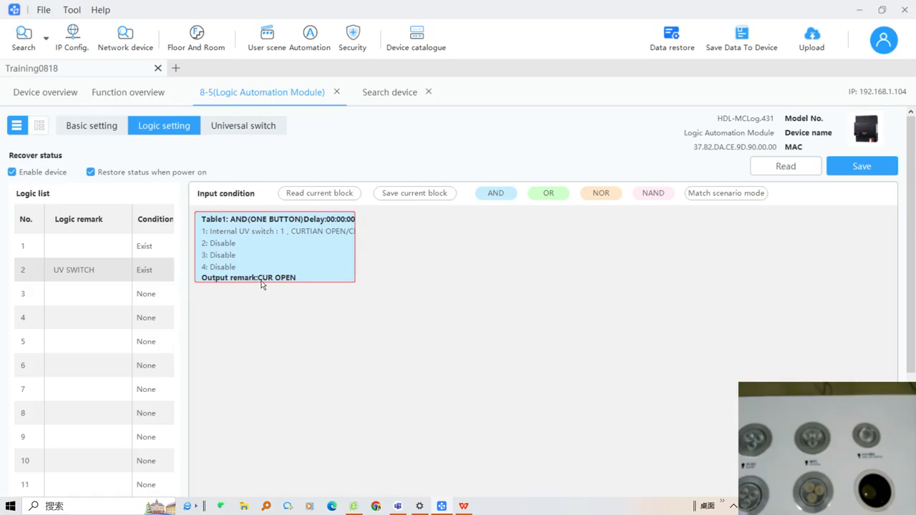
# Step: Add the Shutter on channel 1 as a function-on control target of the ONE BUTTON table and save the logic
pyautogui.rightClick(294, 291)
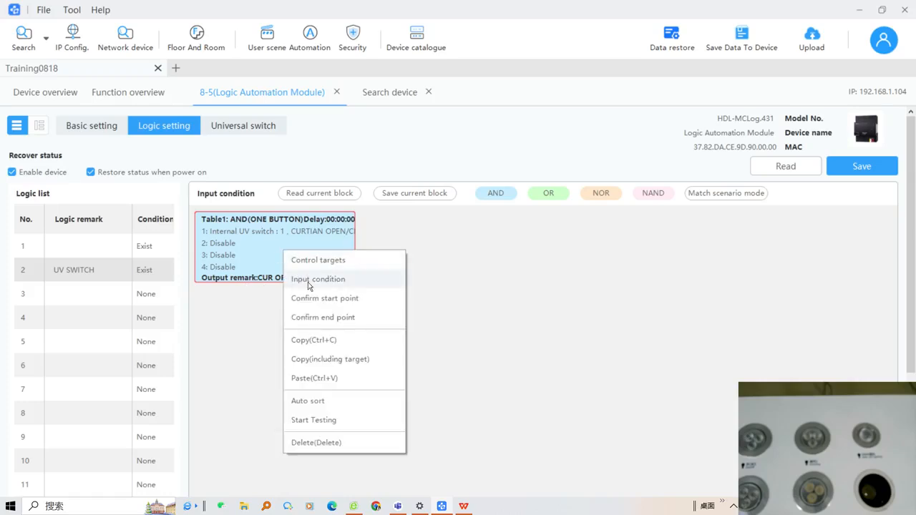
pyautogui.click(311, 261)
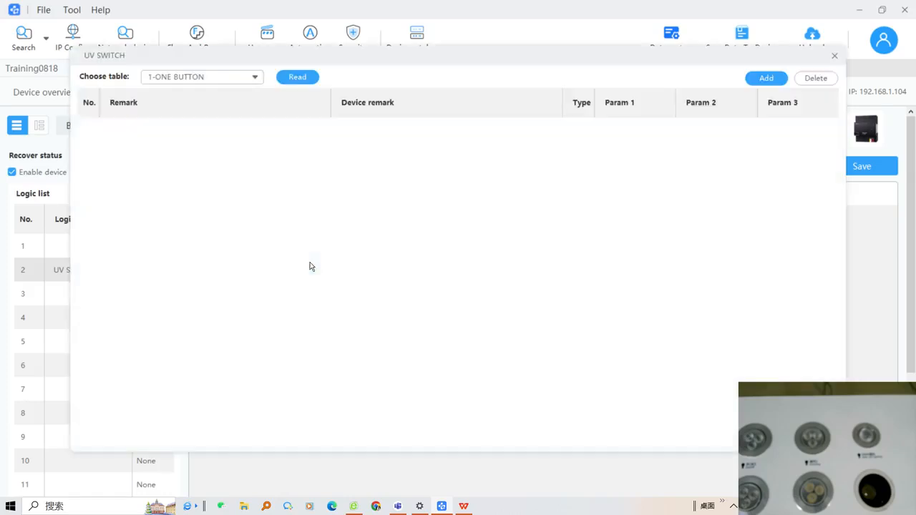
pyautogui.click(762, 80)
pyautogui.click(463, 115)
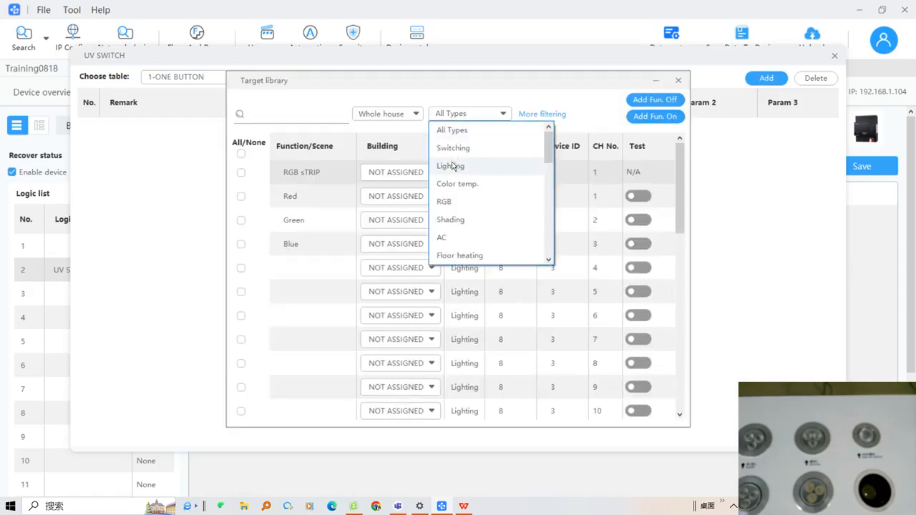
pyautogui.click(454, 219)
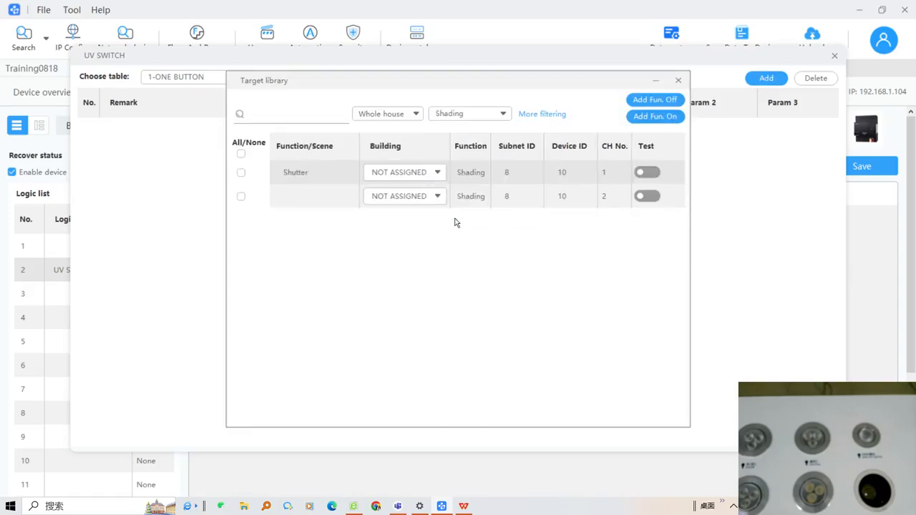
pyautogui.click(241, 173)
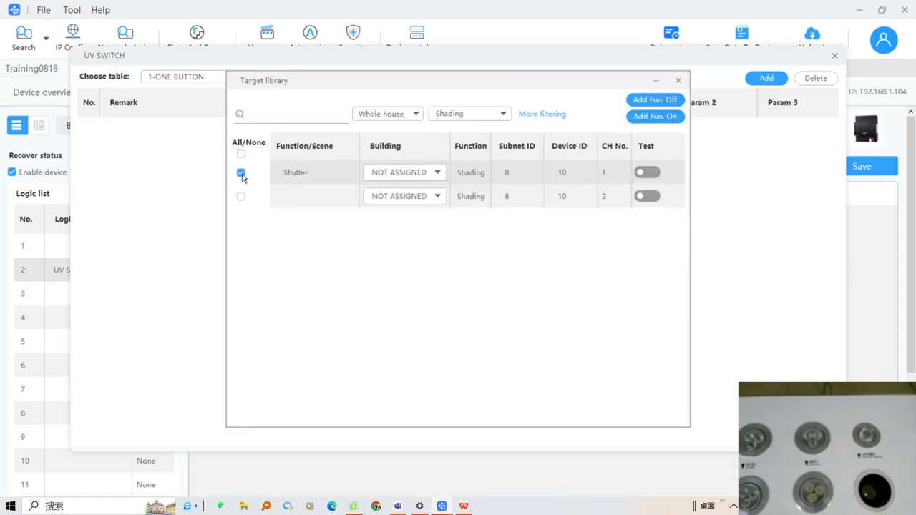
pyautogui.click(651, 117)
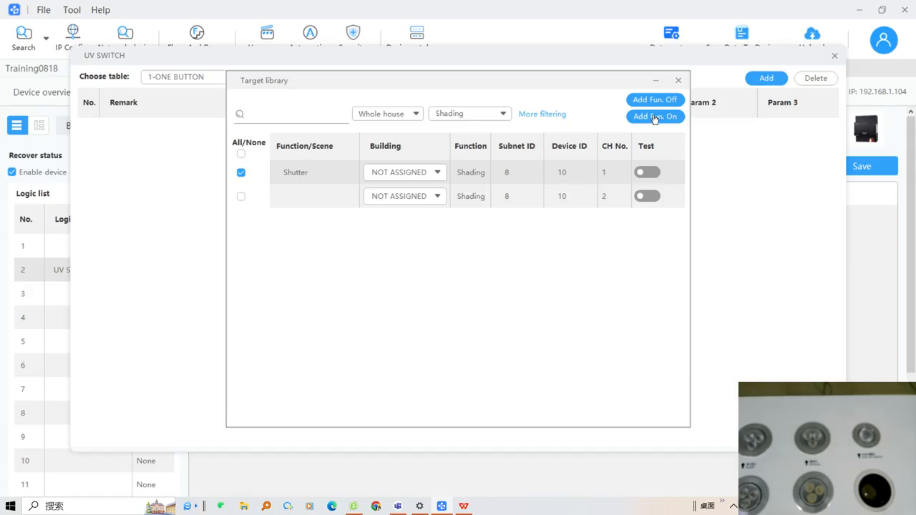
pyautogui.click(679, 81)
pyautogui.click(835, 55)
pyautogui.click(859, 166)
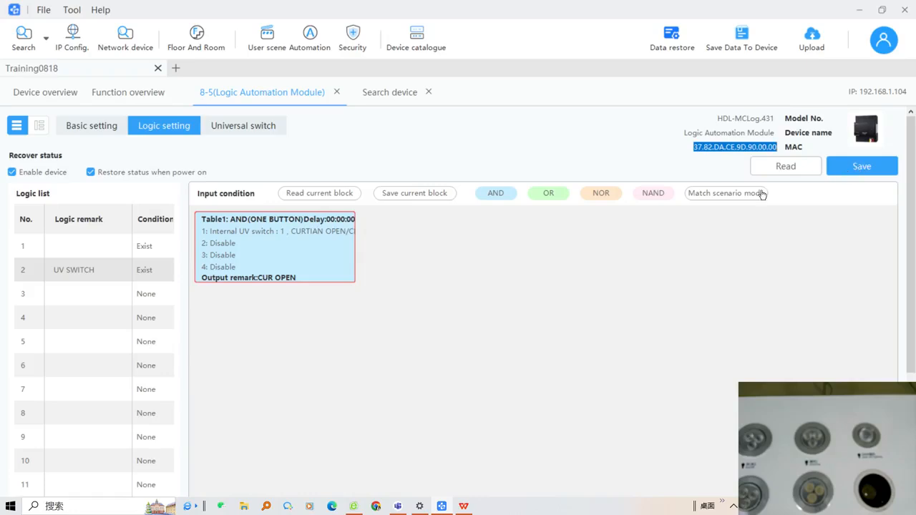
# Step: Add a second AND table and enable its logic condition 1 with the condition type Internal UV switch
pyautogui.click(500, 195)
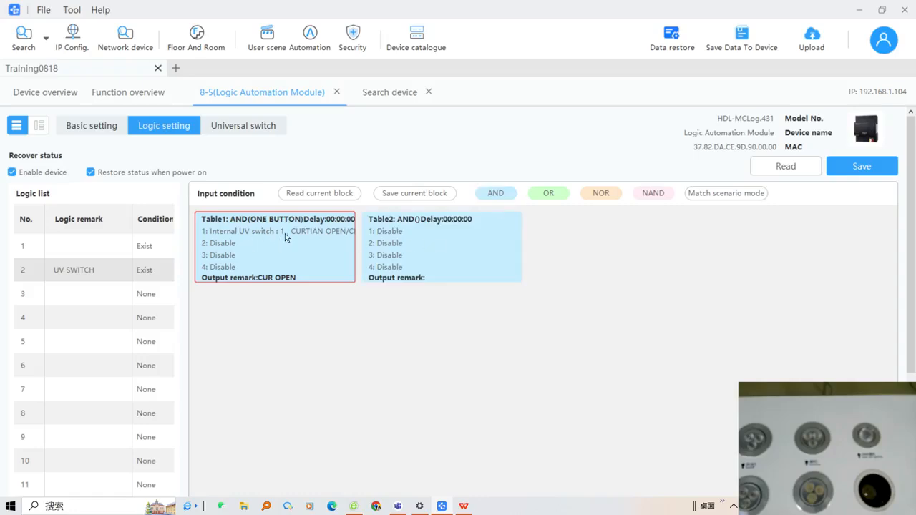
pyautogui.rightClick(405, 239)
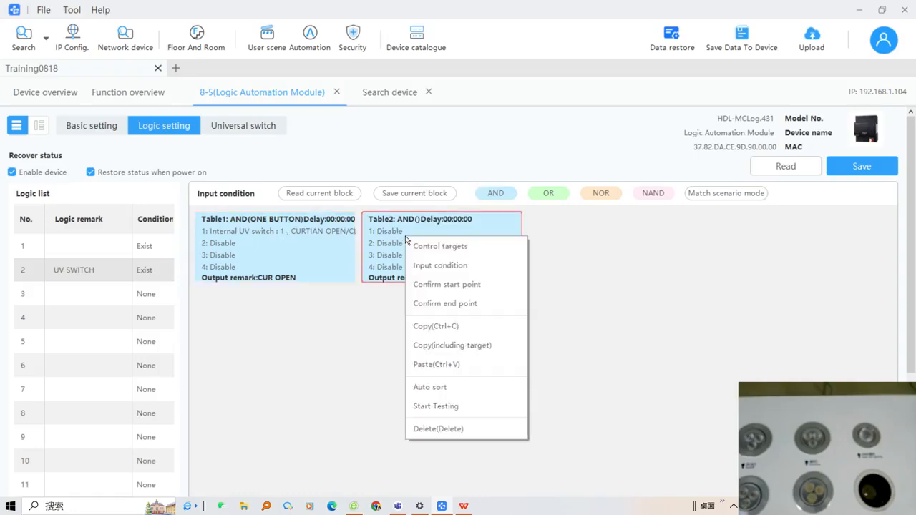
pyautogui.click(437, 270)
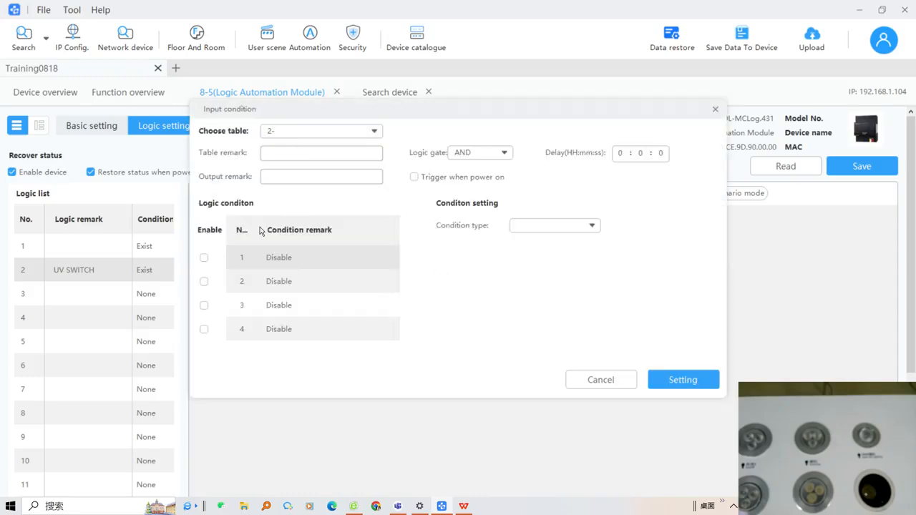
pyautogui.click(281, 151)
pyautogui.moveTo(267, 107); pyautogui.dragTo(423, 191)
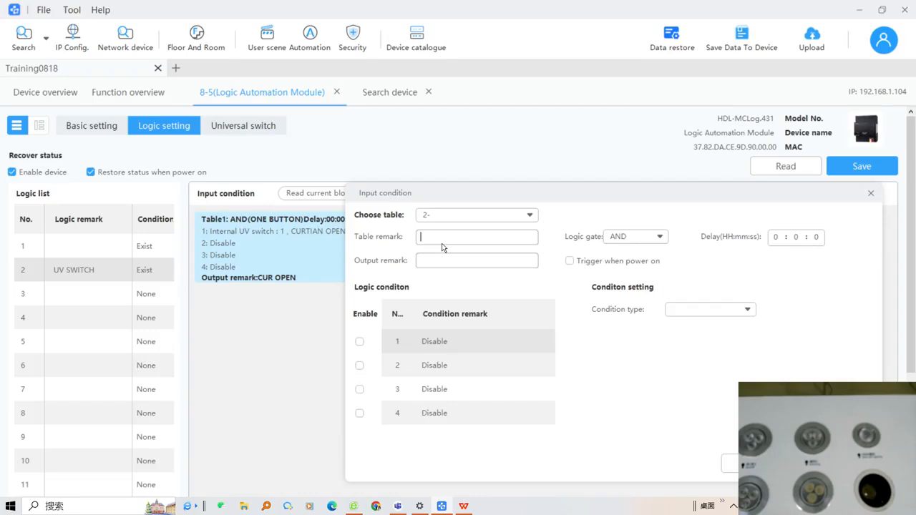
pyautogui.click(360, 342)
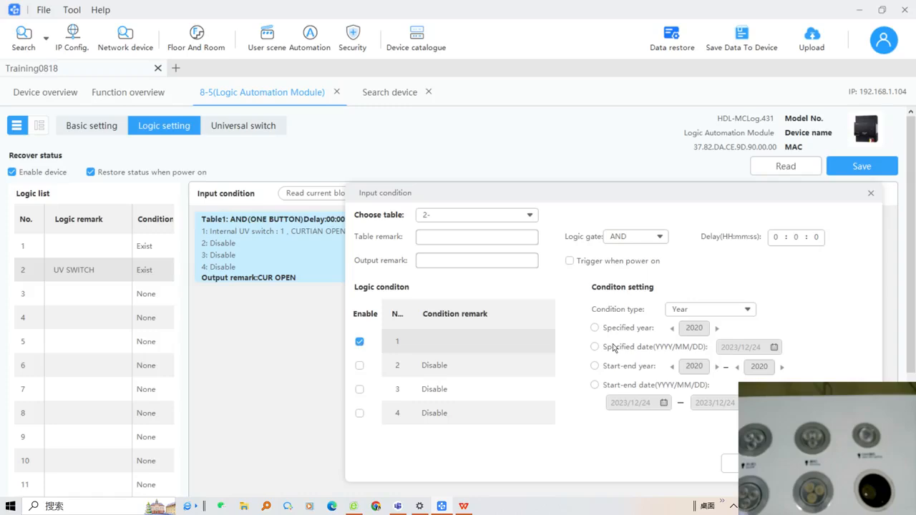
pyautogui.click(695, 311)
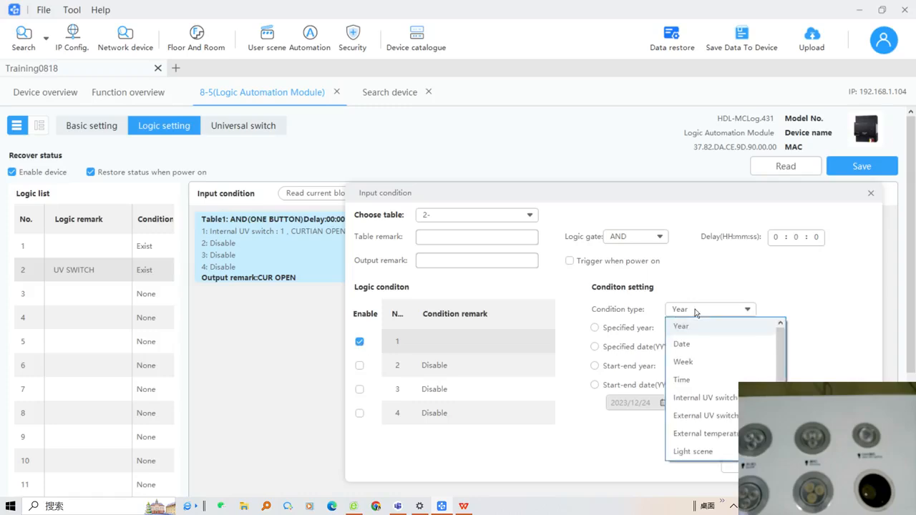
pyautogui.click(692, 397)
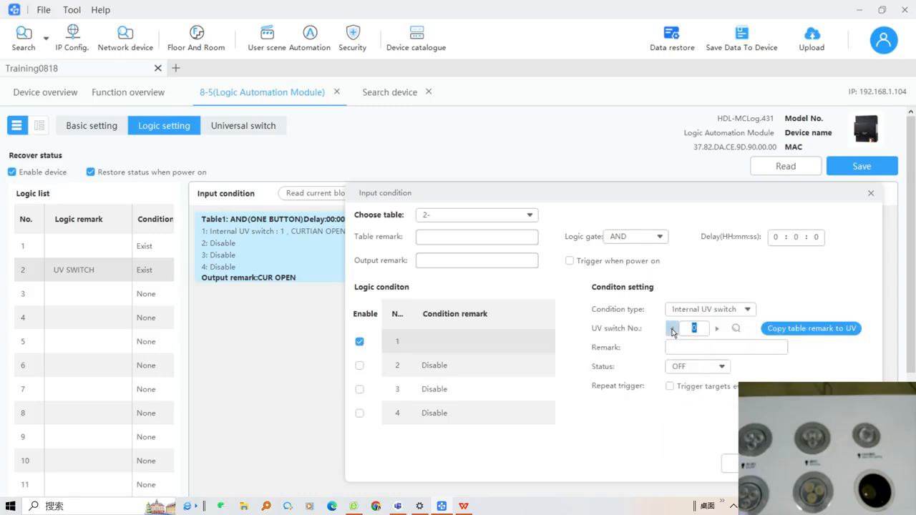
# Step: Assign UV switch number 1 with status OFF to the second table's condition, enable its repeat trigger and apply it
pyautogui.write('1')
pyautogui.click(671, 386)
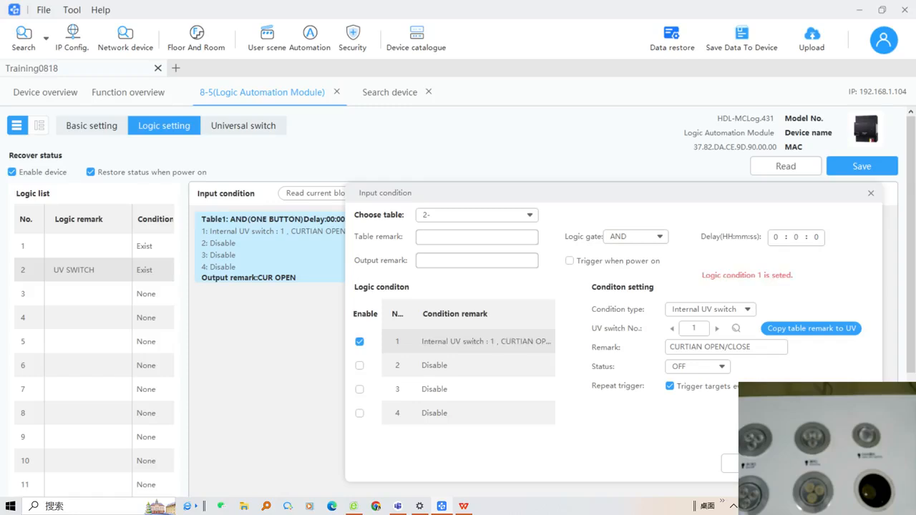
pyautogui.click(871, 193)
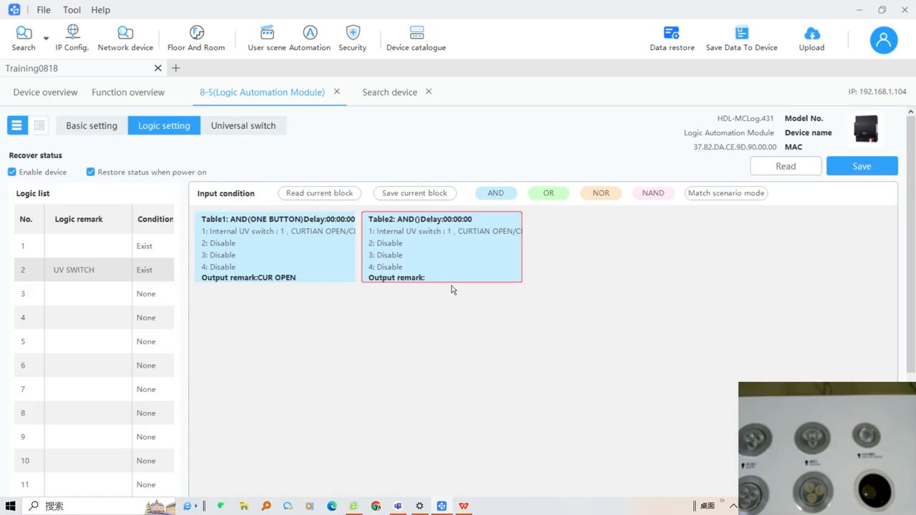
# Step: Add the Shutter on channel 1 as a function-off control target of the second AND table and save the logic
pyautogui.rightClick(421, 245)
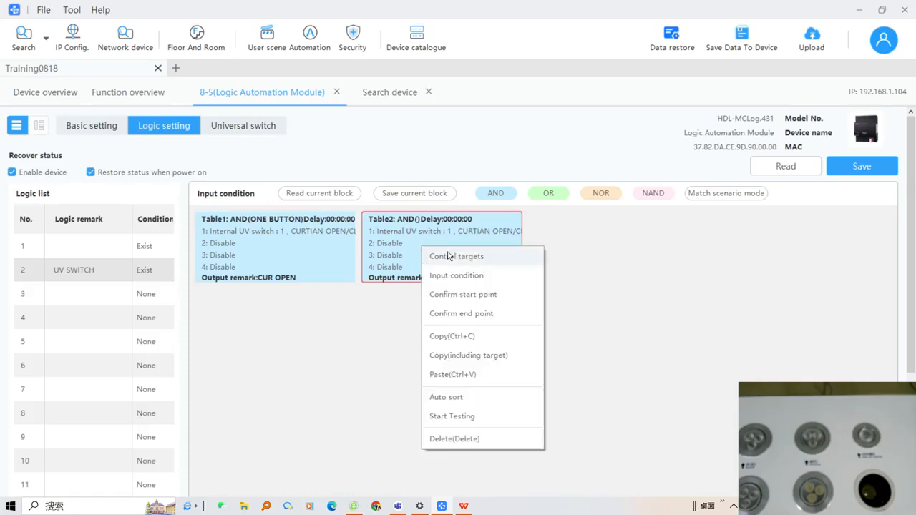
pyautogui.click(447, 255)
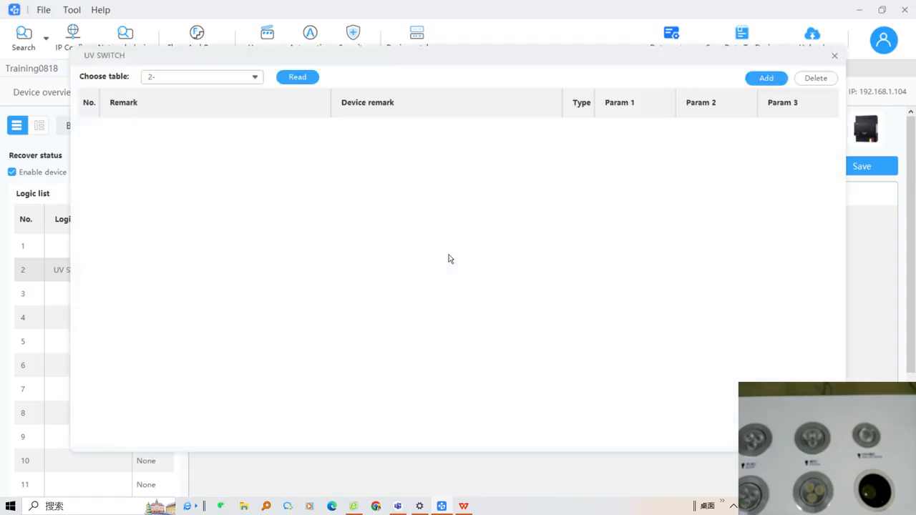
pyautogui.click(766, 78)
pyautogui.click(469, 115)
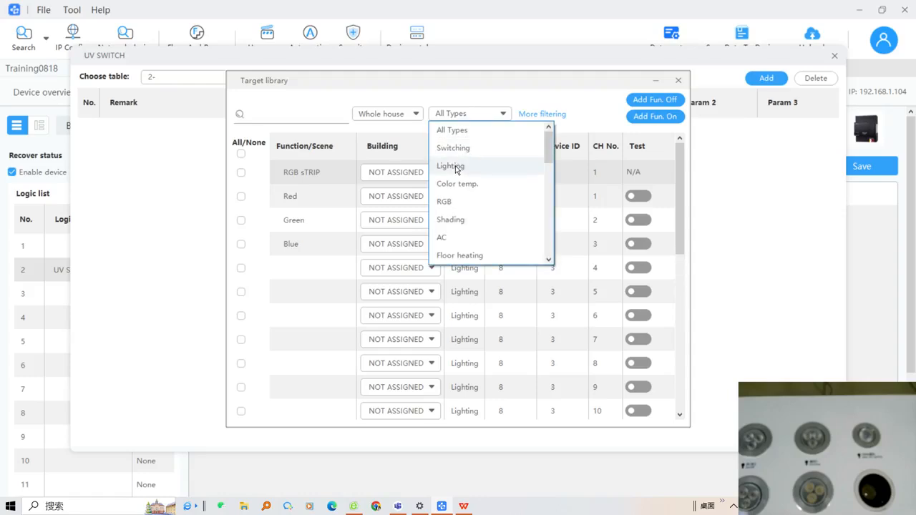
pyautogui.click(453, 220)
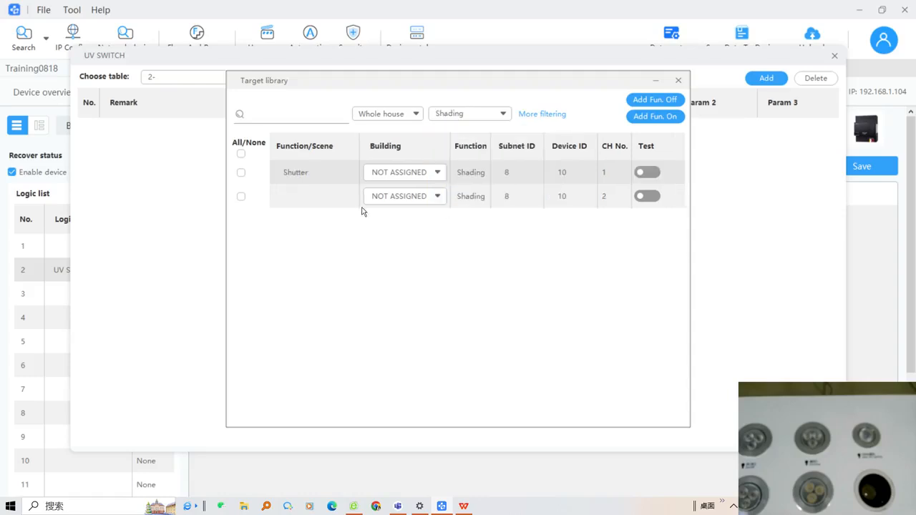
pyautogui.click(241, 173)
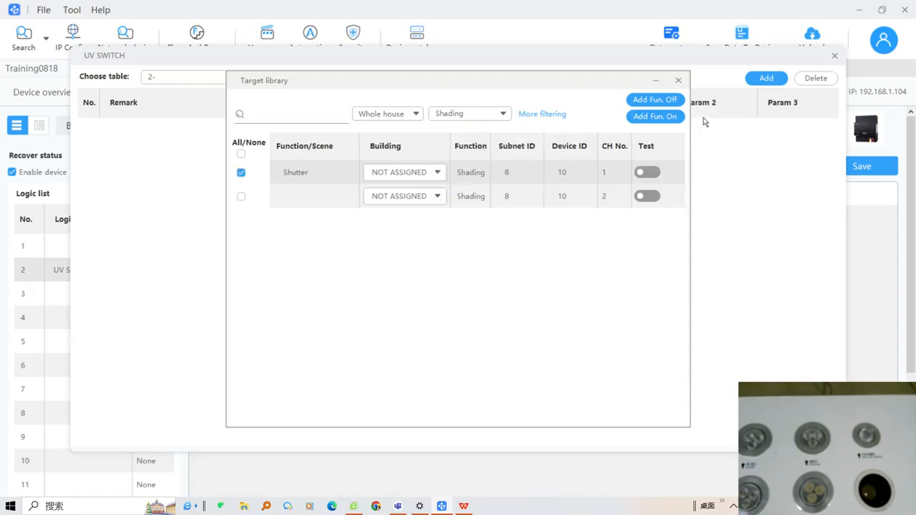
pyautogui.click(655, 100)
pyautogui.click(685, 80)
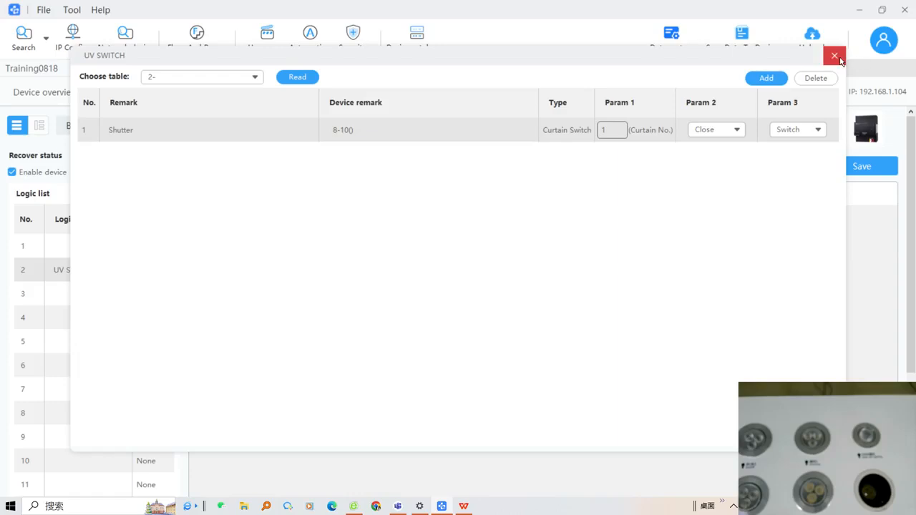
pyautogui.click(834, 56)
pyautogui.click(847, 167)
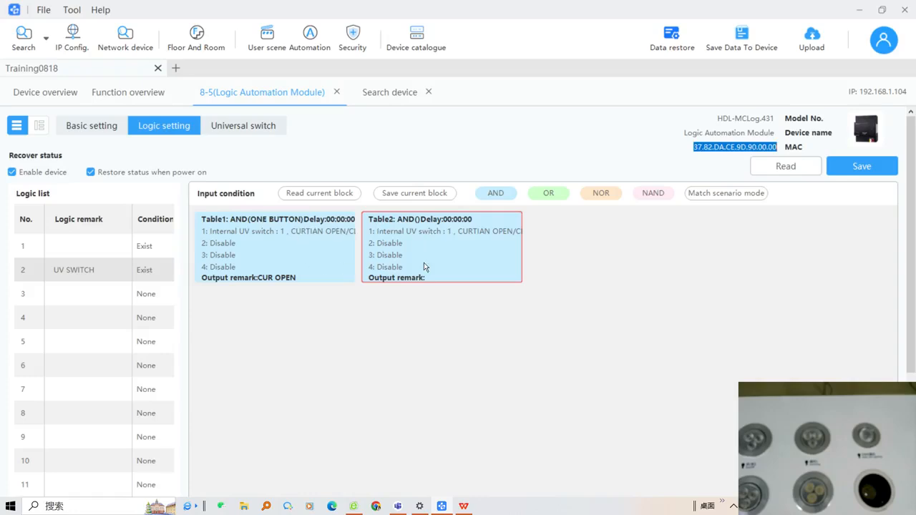
# Step: Search for network devices and add the Modern Series DLP panel HDL-MPTL14.46-A to the current project
pyautogui.click(27, 41)
pyautogui.click(509, 287)
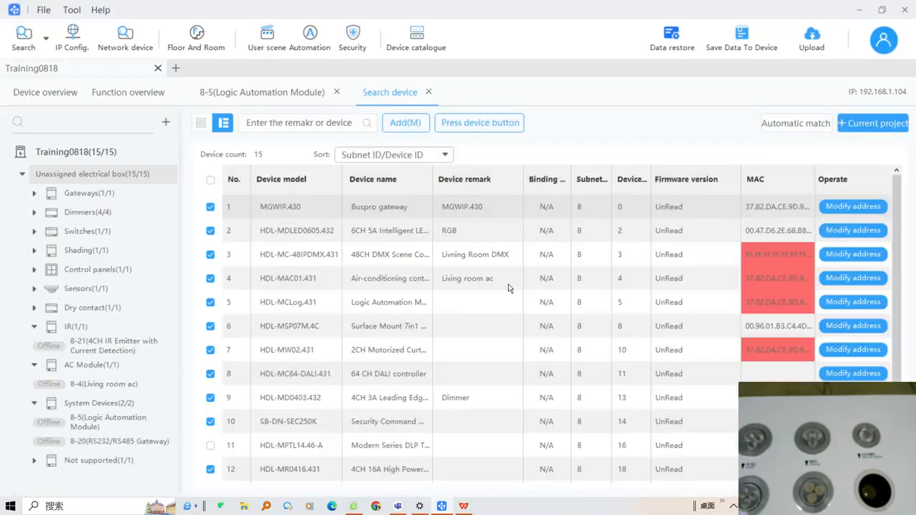
pyautogui.click(34, 270)
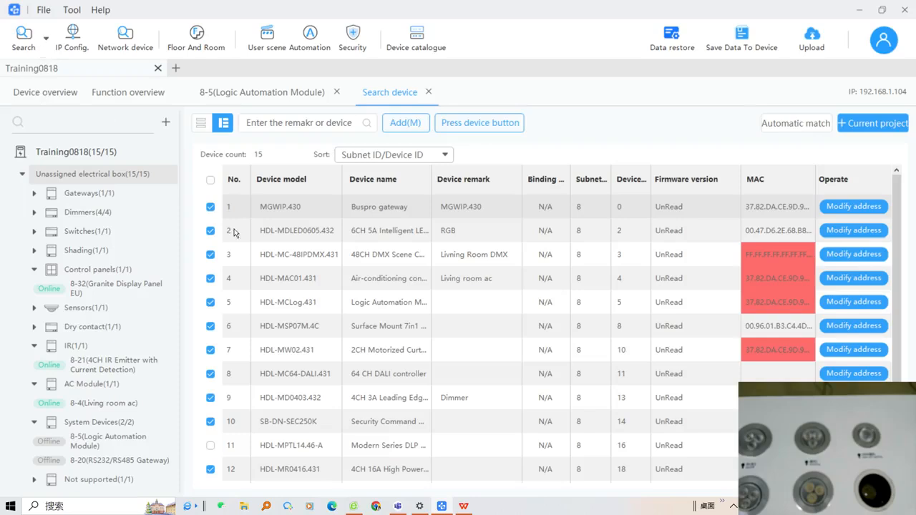
pyautogui.scroll(-1, 300, 437)
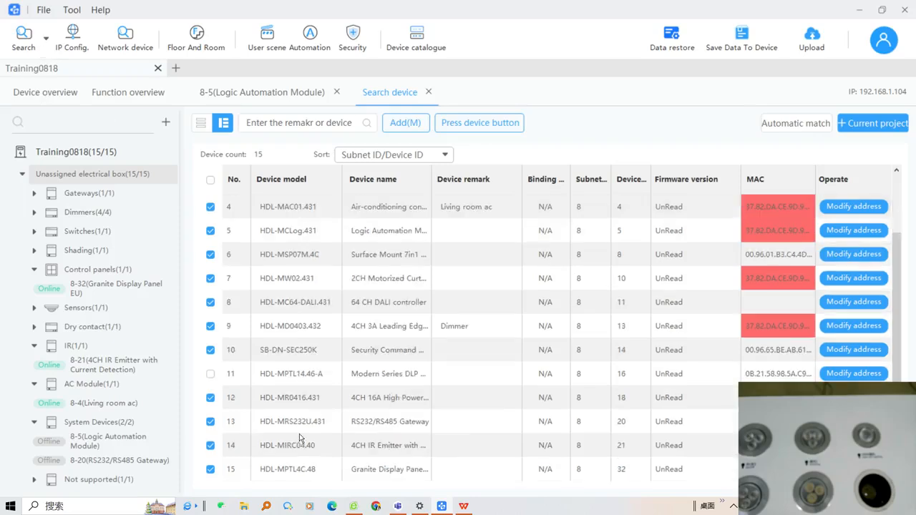
pyautogui.click(211, 373)
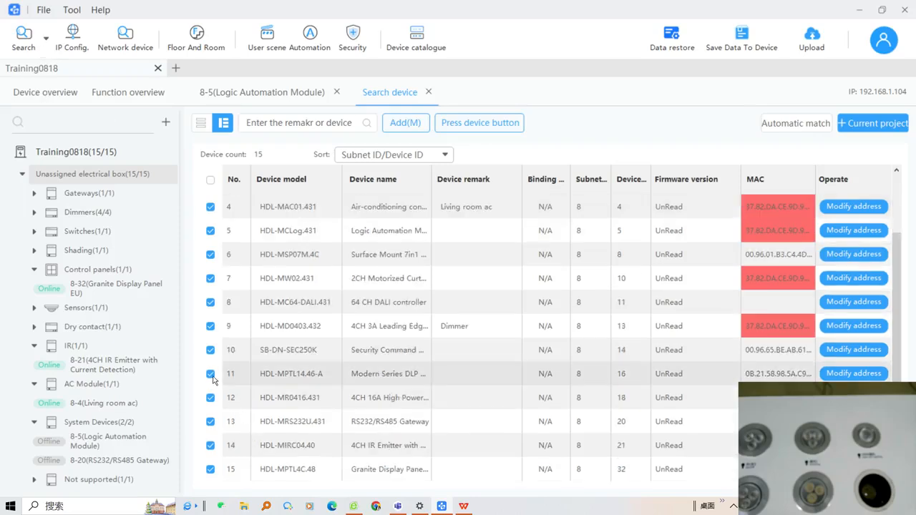
pyautogui.click(876, 124)
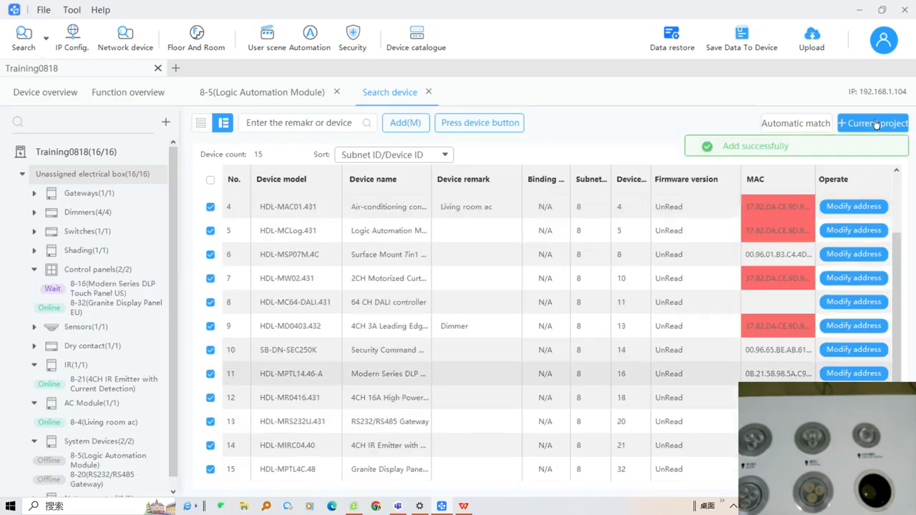
# Step: Open the 8-16 Modern Series DLP Touch Panel's Page1 settings and set button 1's mode to Single ON/OFF
pyautogui.doubleClick(105, 288)
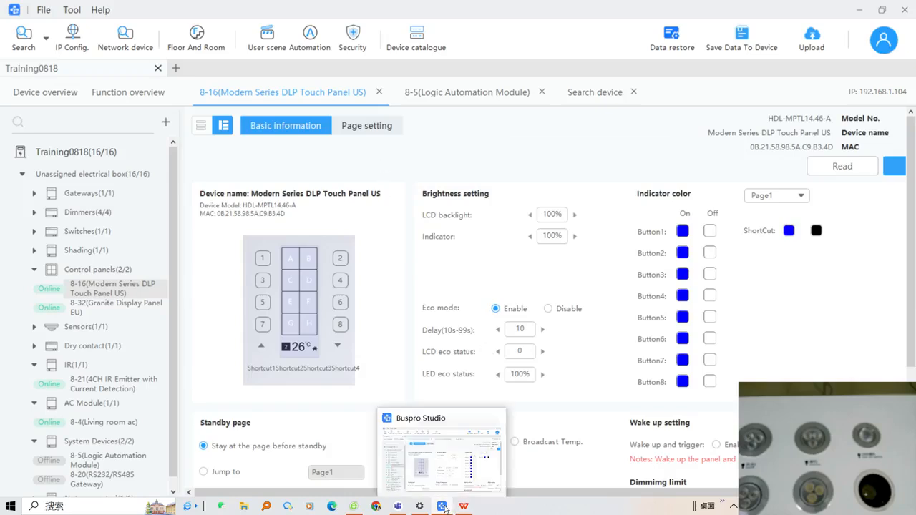
pyautogui.click(461, 96)
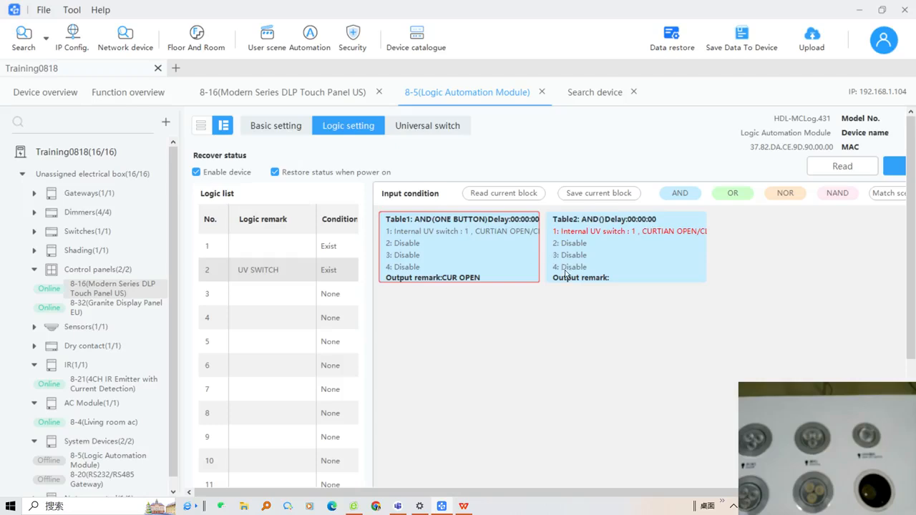
pyautogui.doubleClick(121, 292)
pyautogui.click(366, 126)
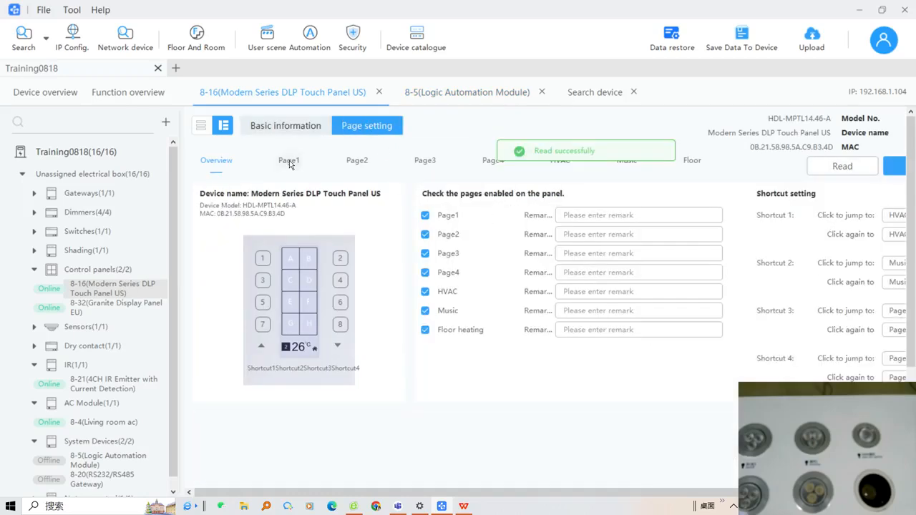
pyautogui.click(289, 160)
pyautogui.click(736, 249)
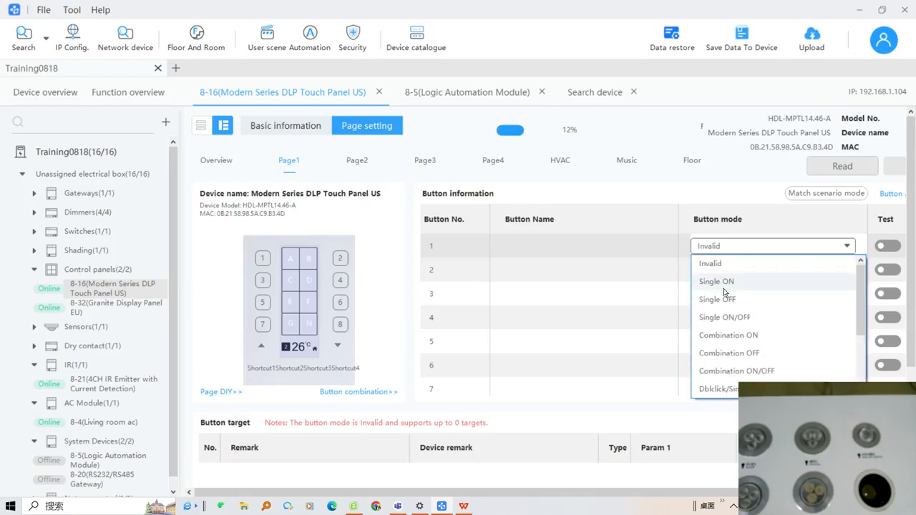
pyautogui.click(723, 317)
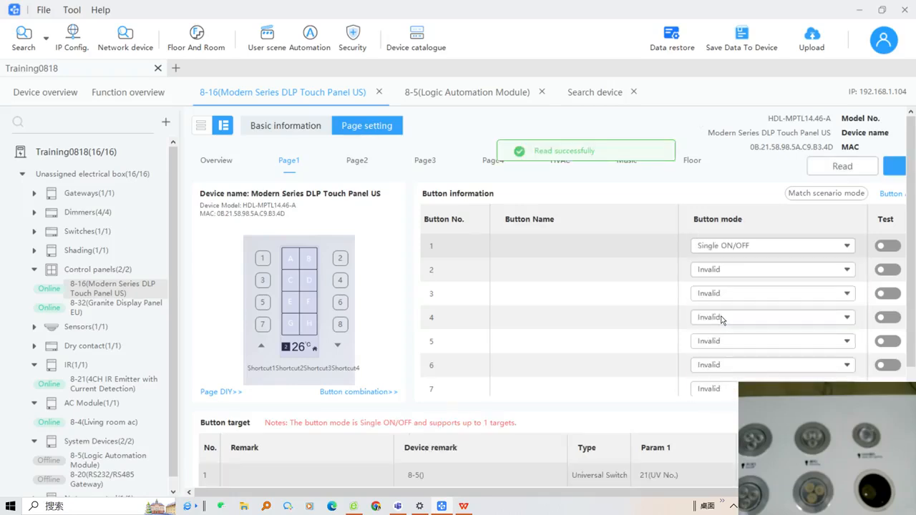
# Step: Delete the existing Universal Switch target assigned to button 1 of the DLP panel
pyautogui.scroll(-1, 636, 464)
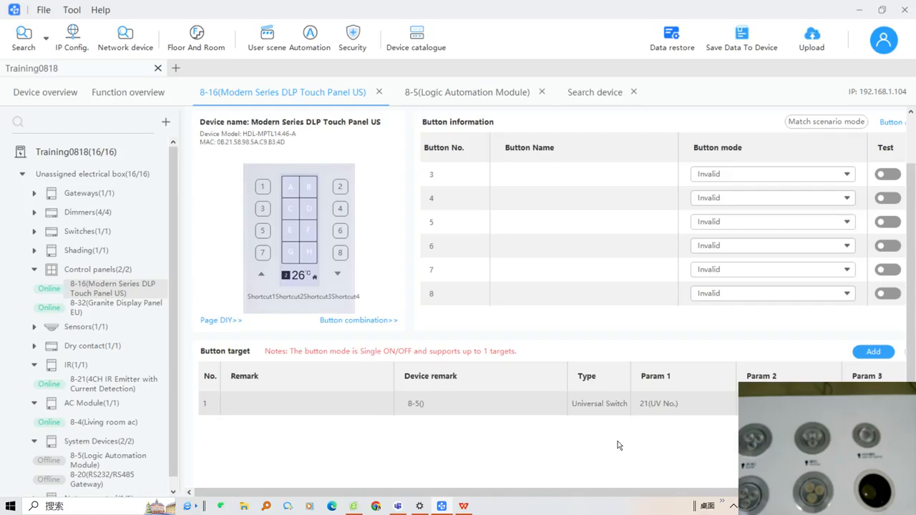
pyautogui.rightClick(558, 406)
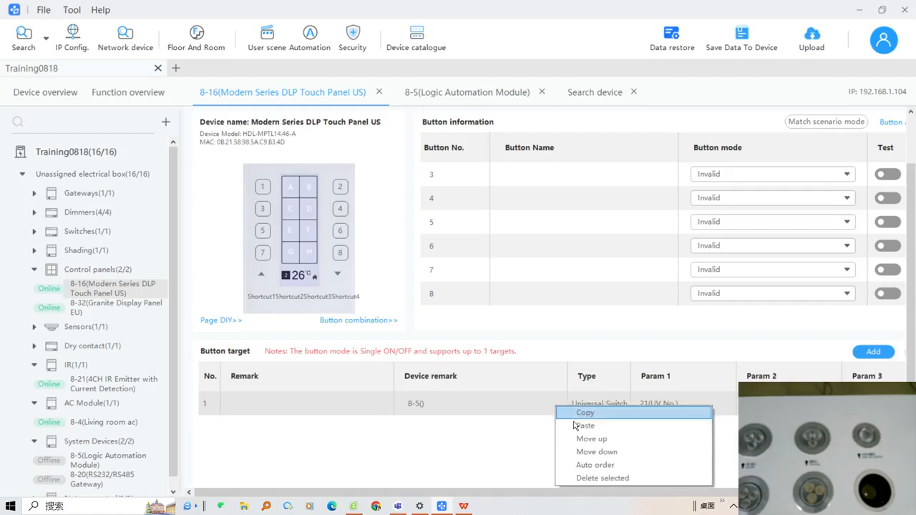
pyautogui.click(584, 478)
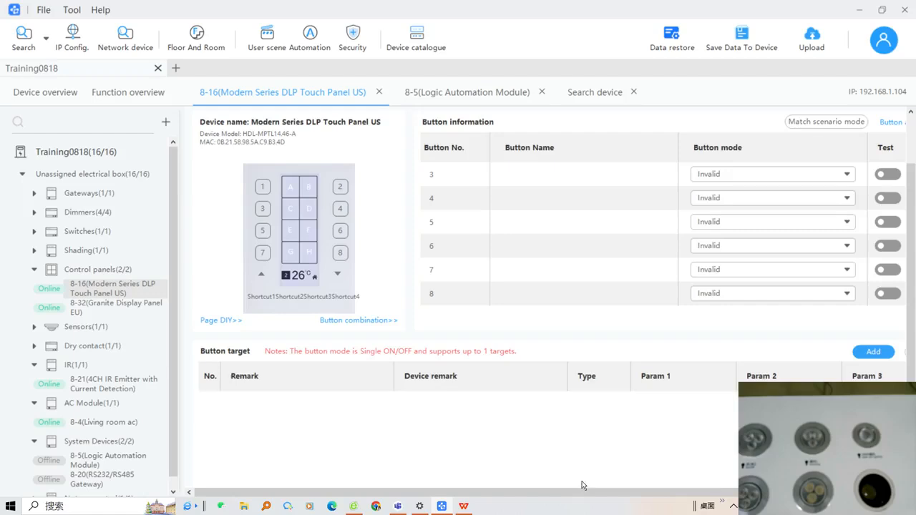
# Step: Add universal switch channel 1 of device 8-5 from the target library as button 1's function-on target
pyautogui.click(866, 354)
pyautogui.click(485, 152)
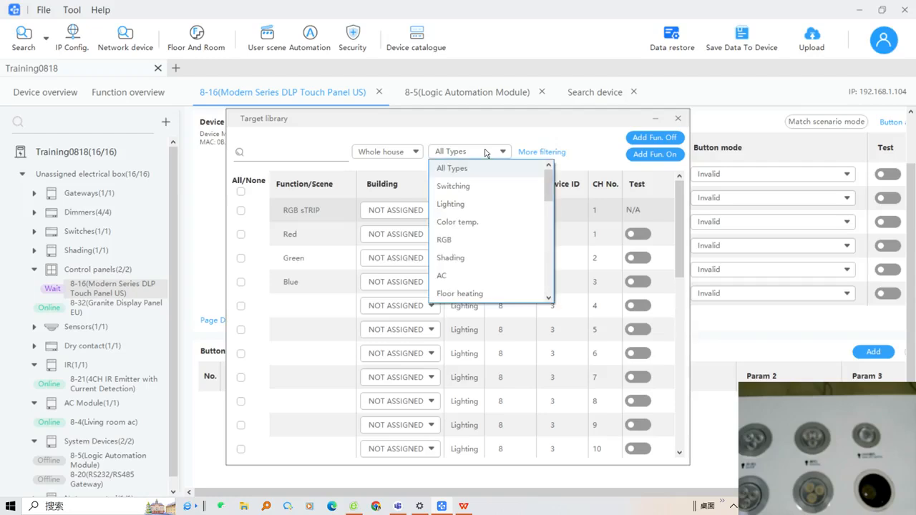
pyautogui.click(536, 152)
pyautogui.click(519, 152)
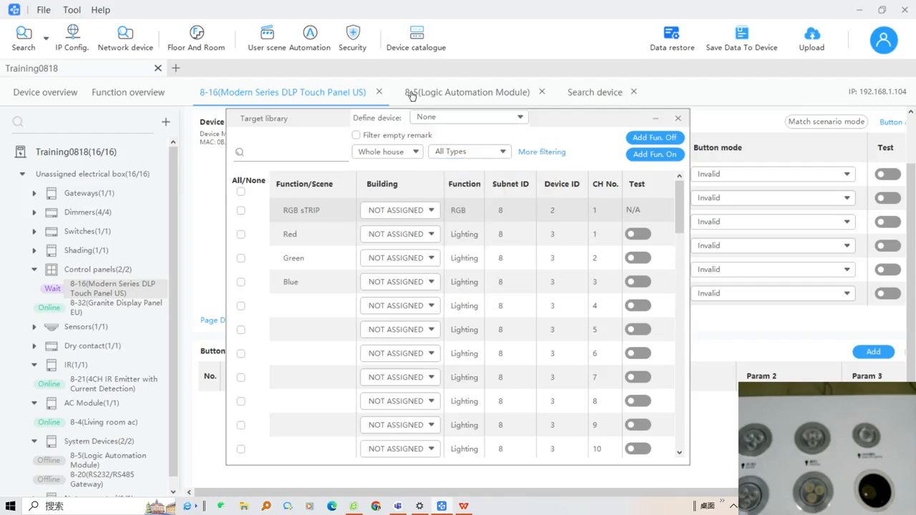
pyautogui.click(451, 119)
pyautogui.click(435, 223)
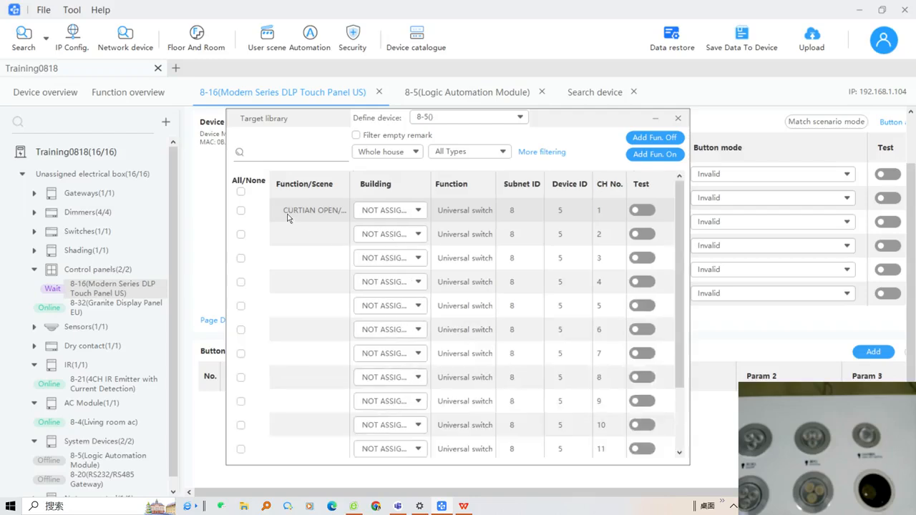
pyautogui.click(240, 210)
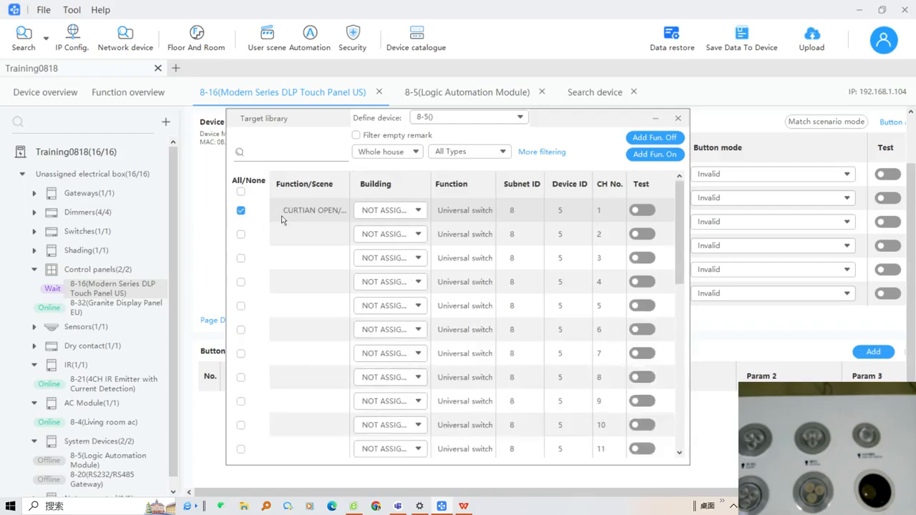
pyautogui.click(663, 154)
pyautogui.click(677, 118)
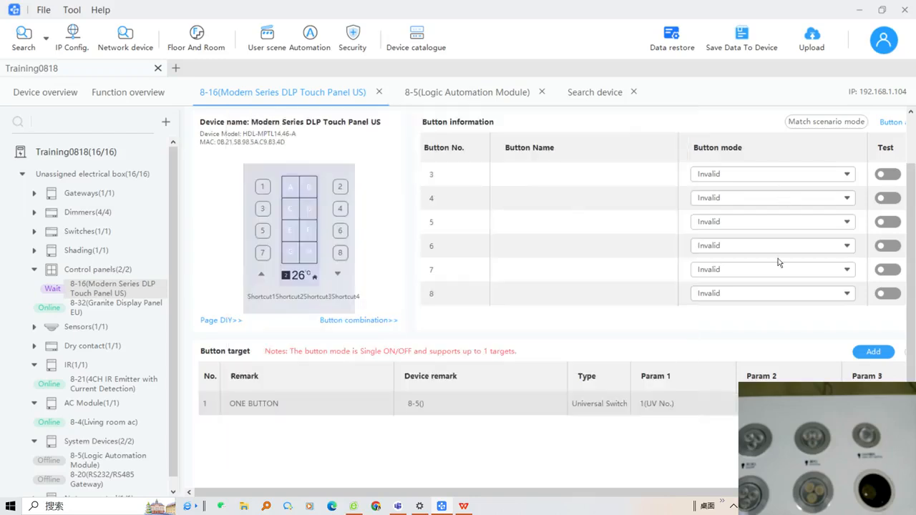
# Step: Name button 1 "CUR OPEN/CLOSE" and save the panel's Page1 settings
pyautogui.scroll(2, 779, 262)
pyautogui.scroll(2, 903, 320)
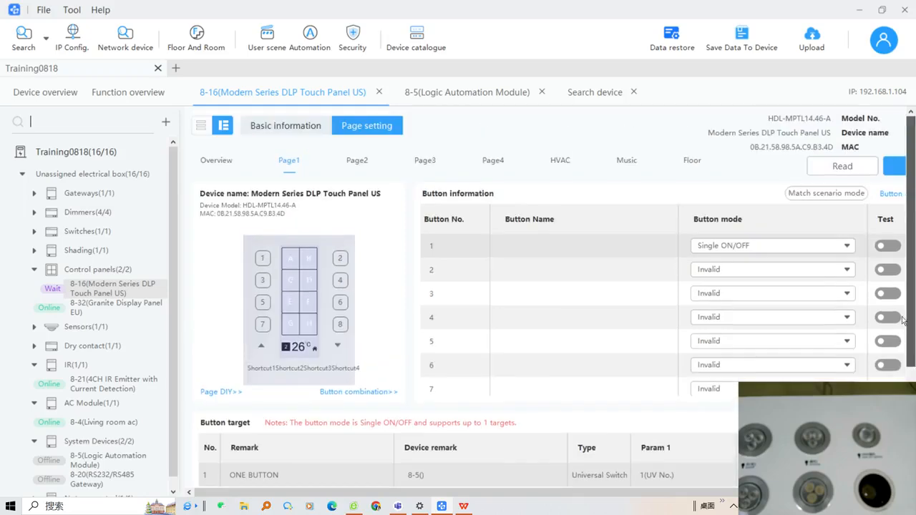
pyautogui.click(546, 247)
pyautogui.write('CU')
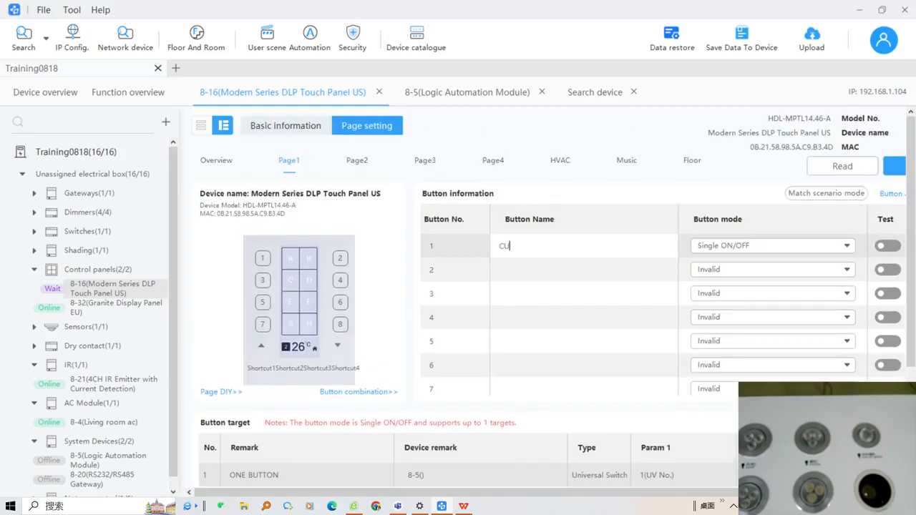
pyautogui.write('R OPEN/CLOSE')
pyautogui.click(894, 166)
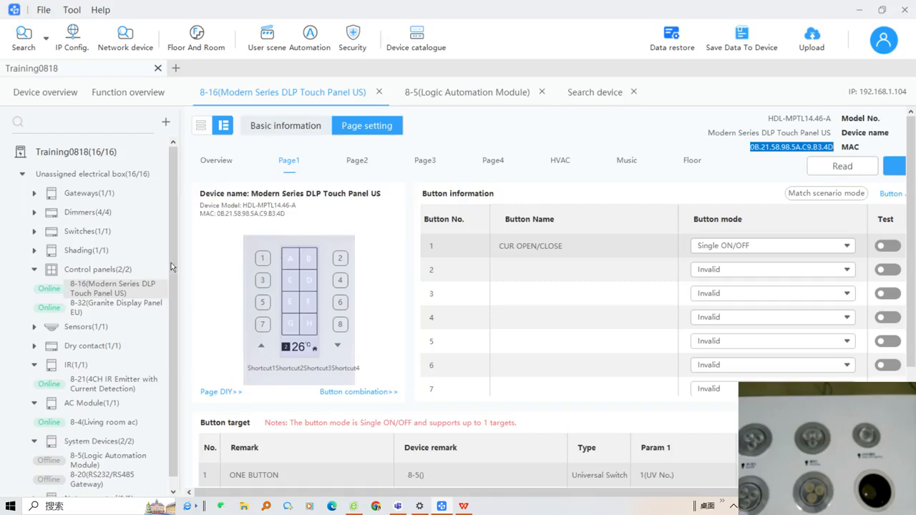
# Step: Return to the 8-5 Logic Automation Module, read its logic settings from the device and select logic 3
pyautogui.click(96, 461)
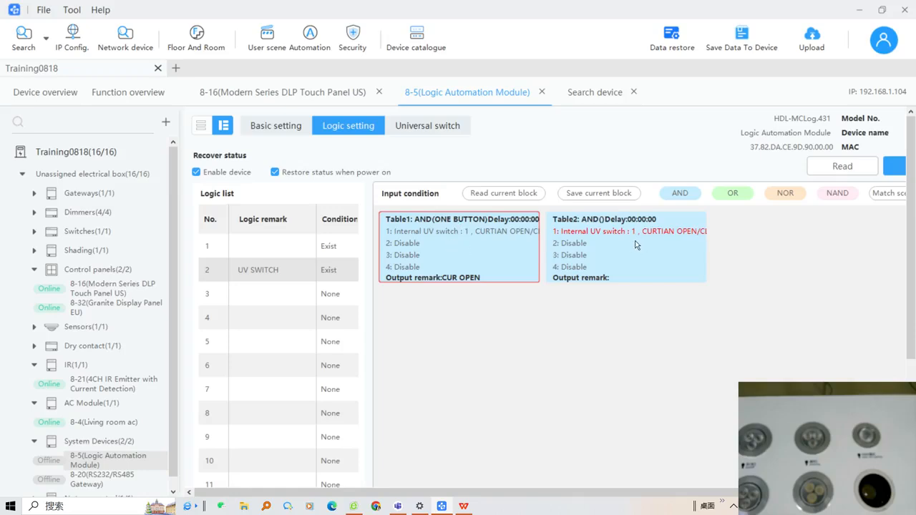
pyautogui.click(843, 166)
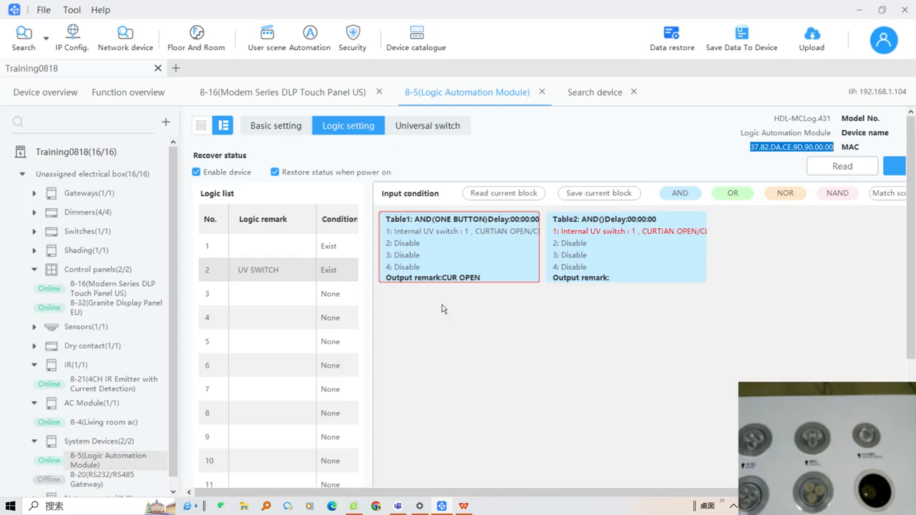
pyautogui.hscroll(1, 435, 495)
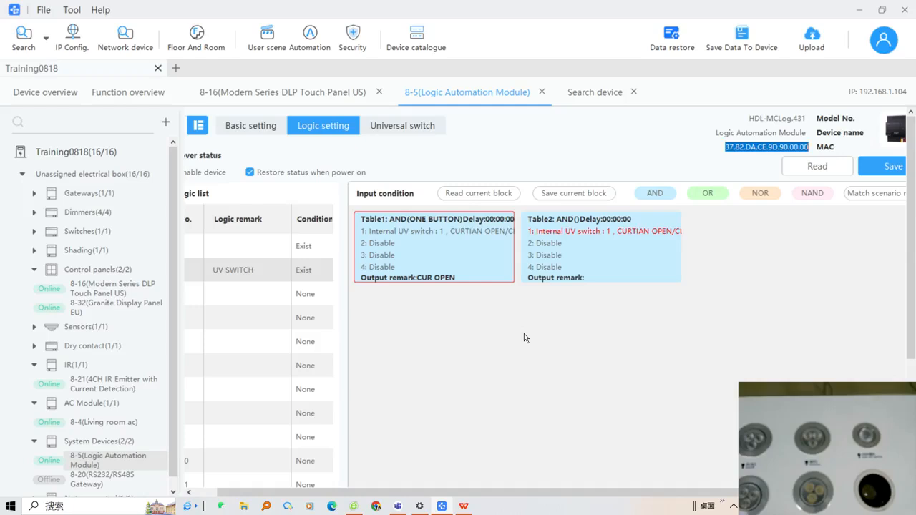
pyautogui.click(255, 293)
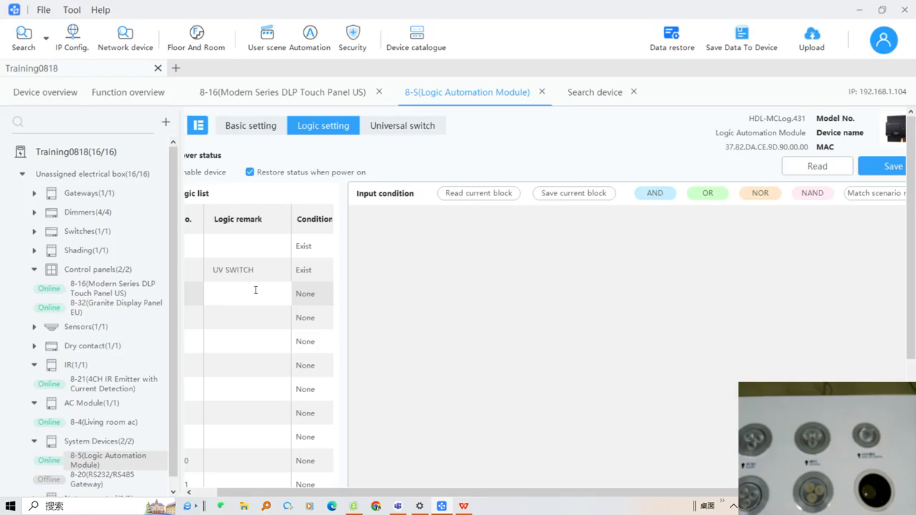
# Step: Switch to the WPS presentation and clear the one-button curtain text from slide 3
pyautogui.click(465, 506)
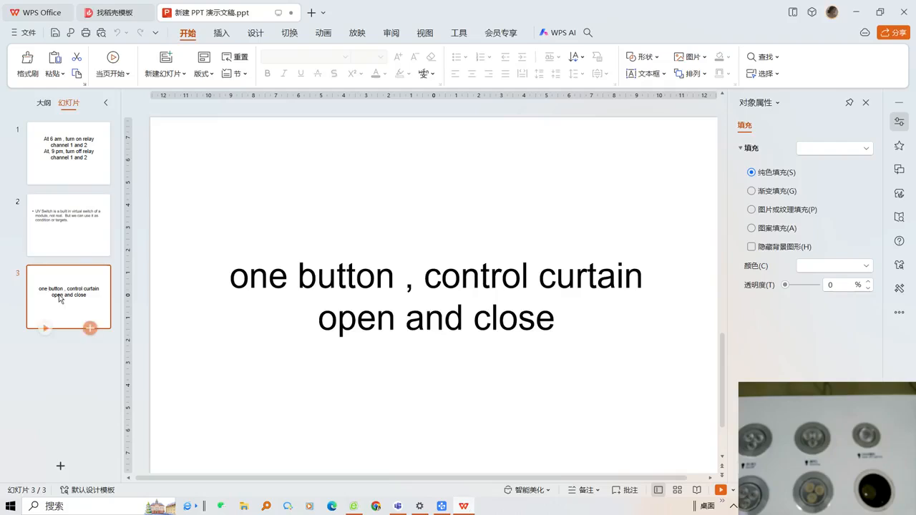
pyautogui.rightClick(60, 300)
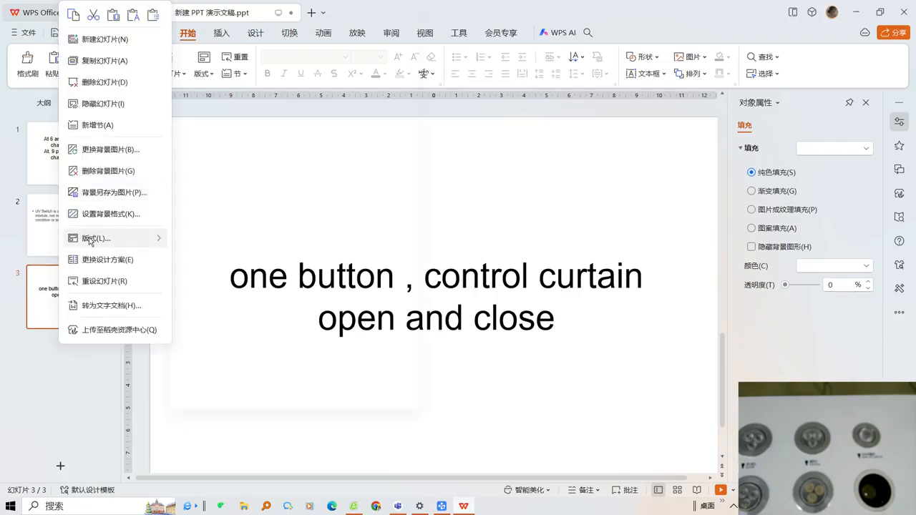
pyautogui.click(466, 194)
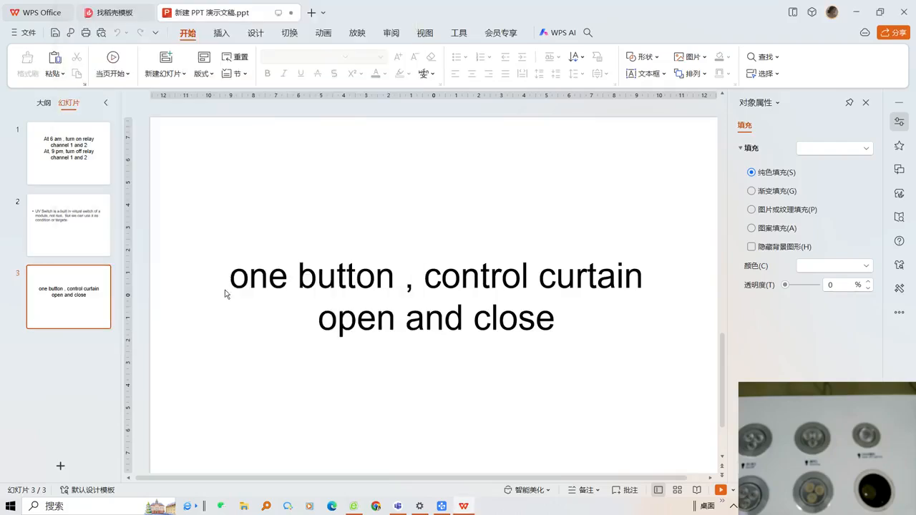
pyautogui.click(287, 275)
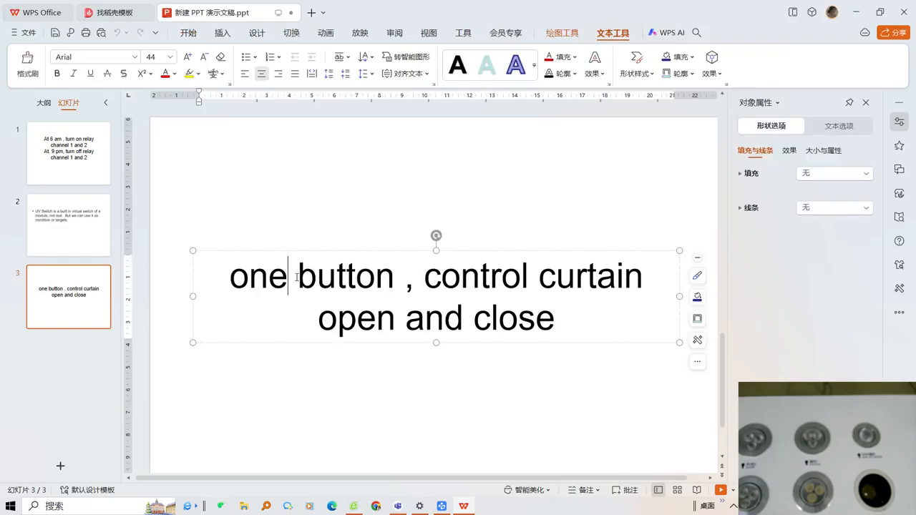
pyautogui.moveTo(563, 322); pyautogui.dragTo(207, 267)
pyautogui.press('BackSpace')
# Step: Enter "4 PANEL IN HOUSE, SAME" as the new text on slide 3
pyautogui.write('4')
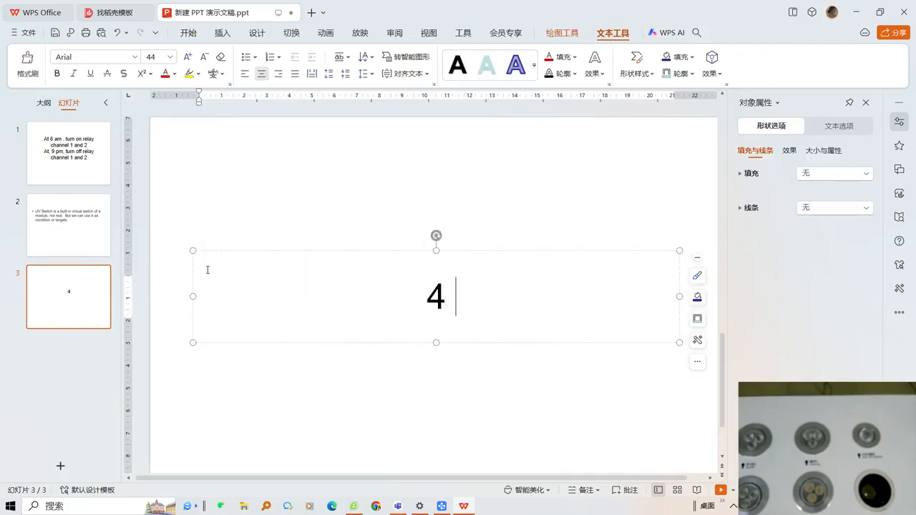
pyautogui.write(' PAN')
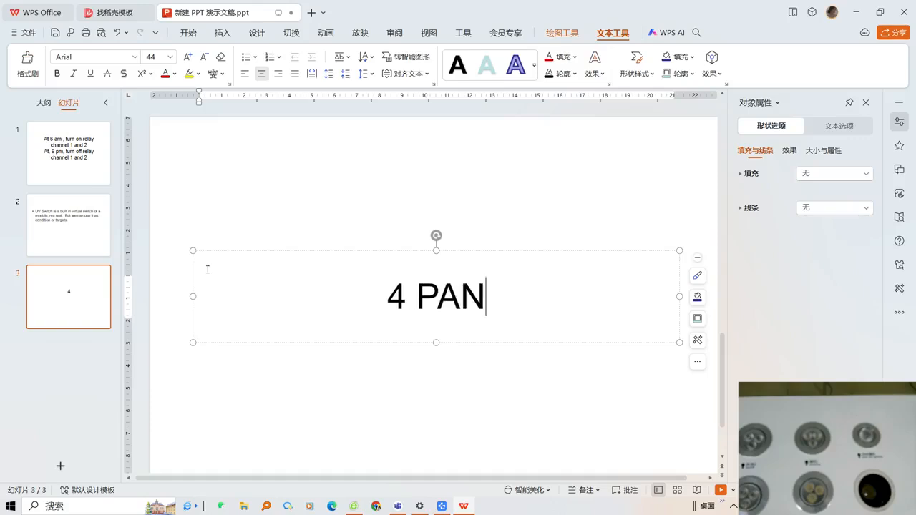
pyautogui.write('EL')
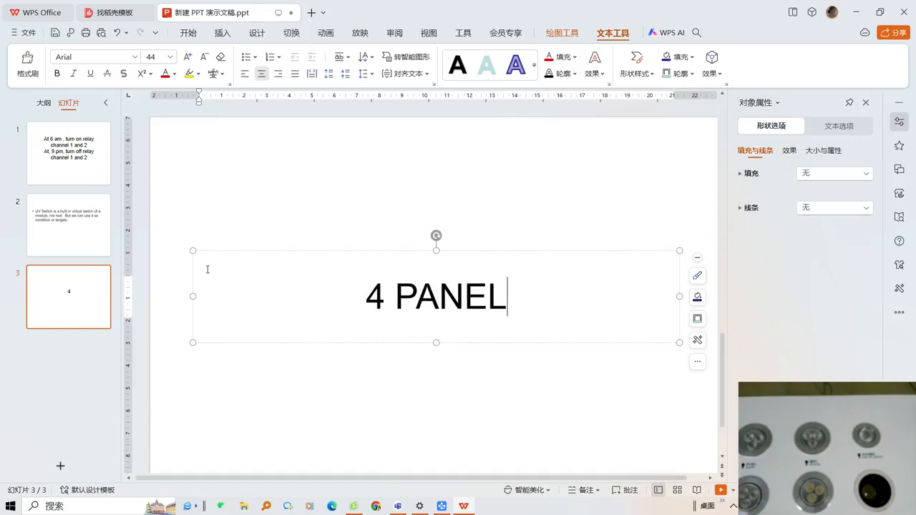
pyautogui.write(',')
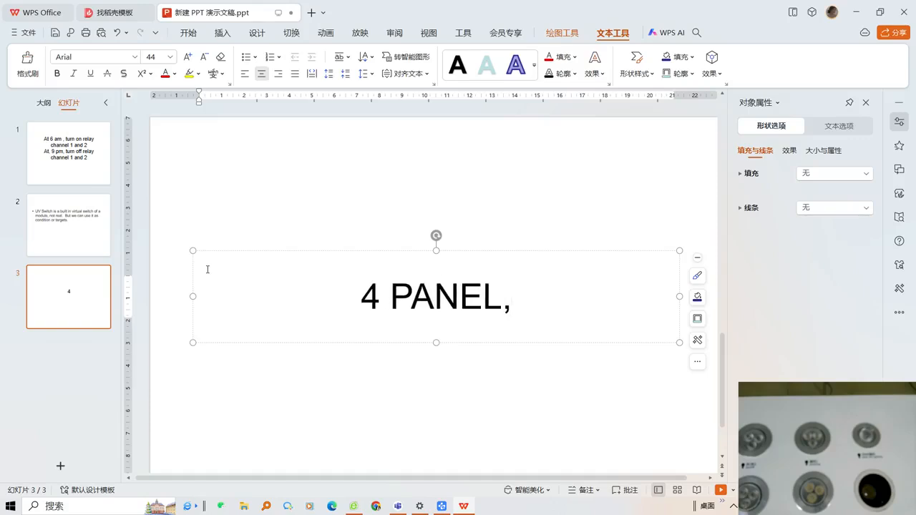
pyautogui.press('BackSpace')
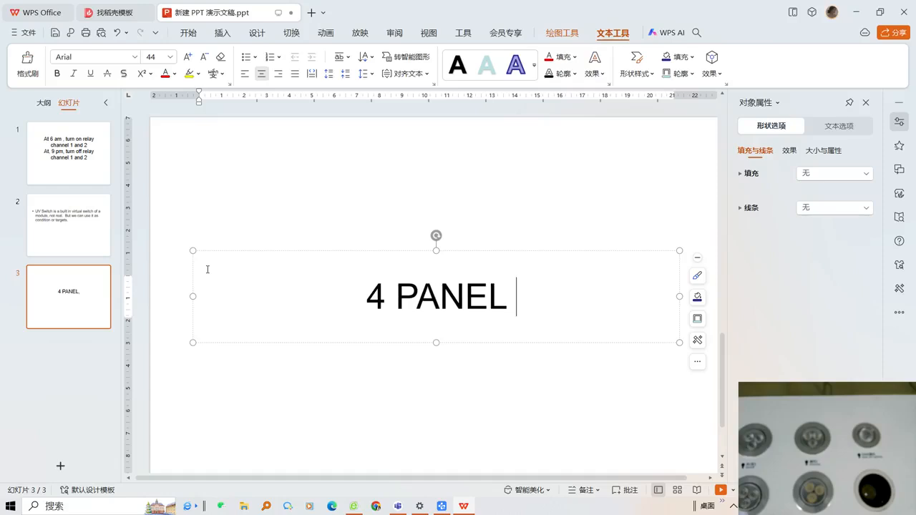
pyautogui.write('IN HOUS')
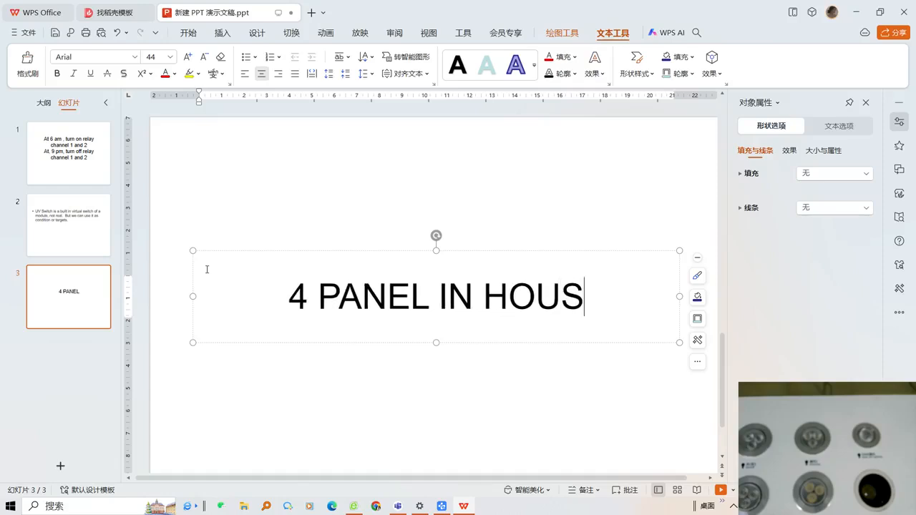
pyautogui.write('E, ')
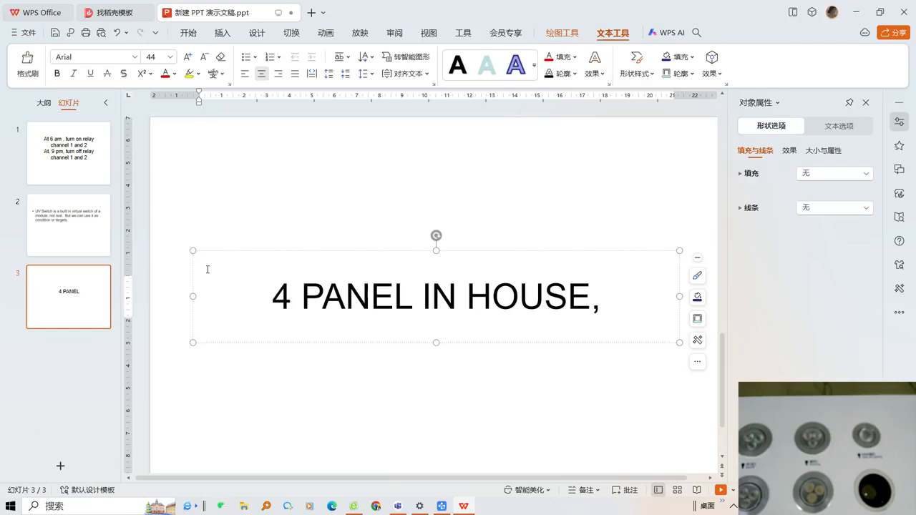
pyautogui.write('SAME')
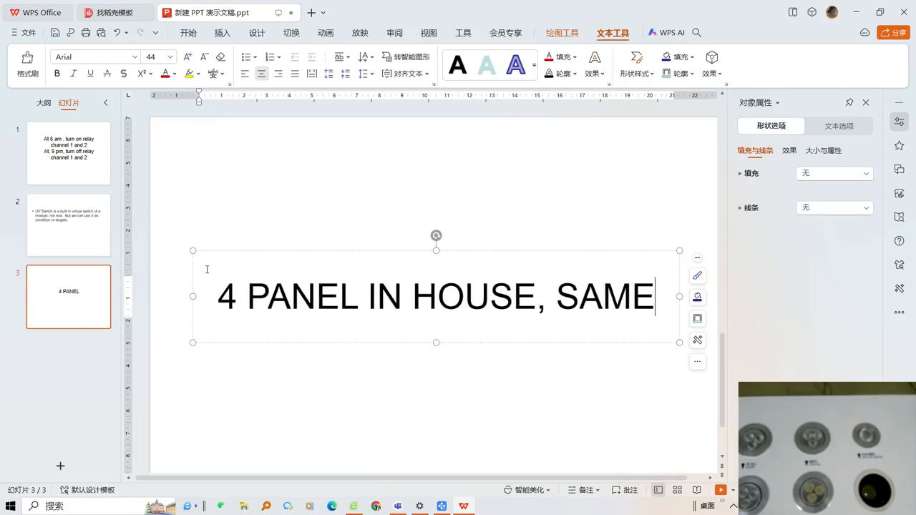
# Step: Append "scene" in lowercase to the four-panel text on slide 3
pyautogui.press('capslock')
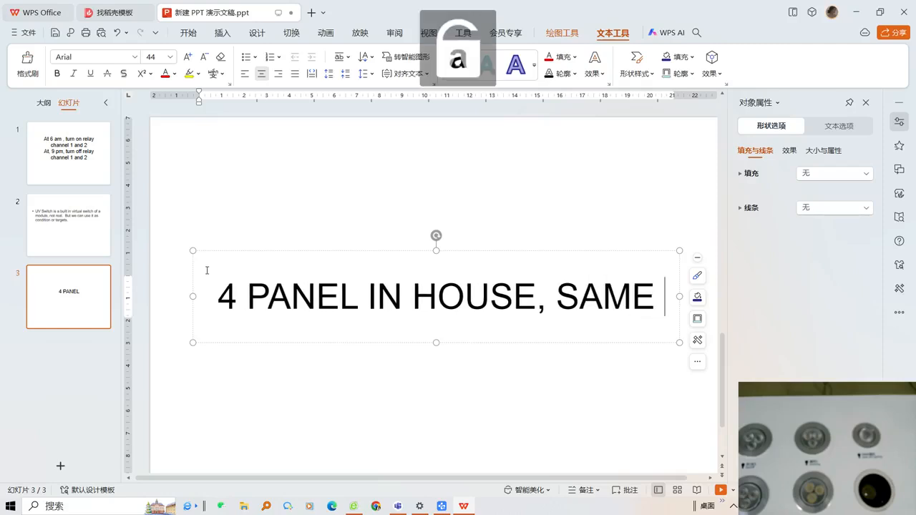
pyautogui.write('sce')
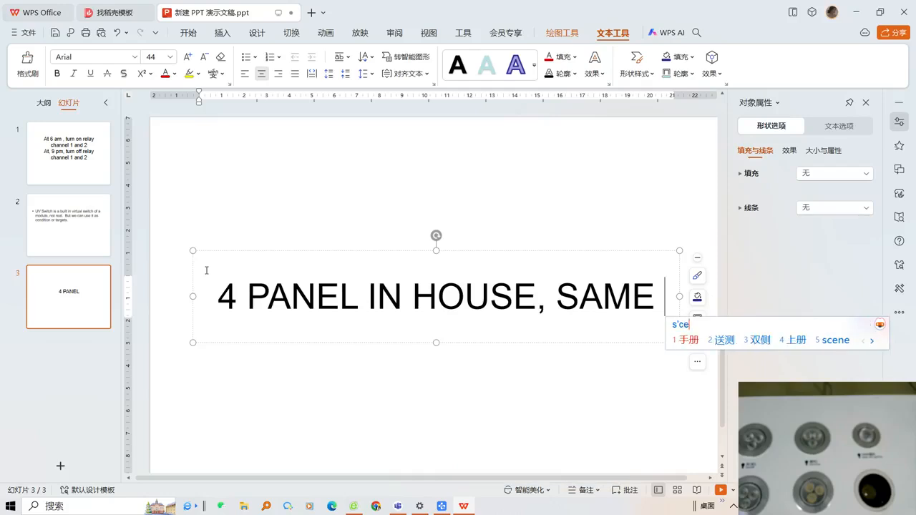
pyautogui.write('ne')
pyautogui.press('Return')
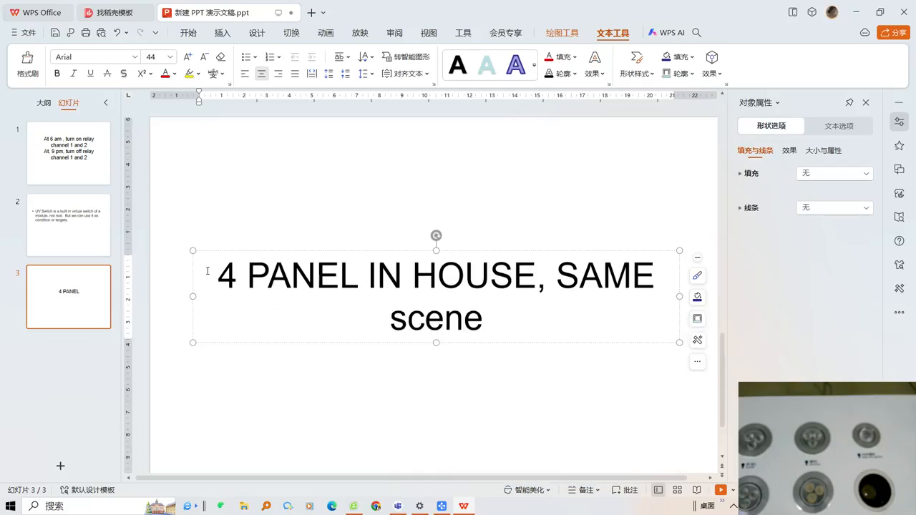
# Step: Extend the slide 3 text with ", (lights,ac,curtian,dimmer)" after the word "scene"
pyautogui.write(', ')
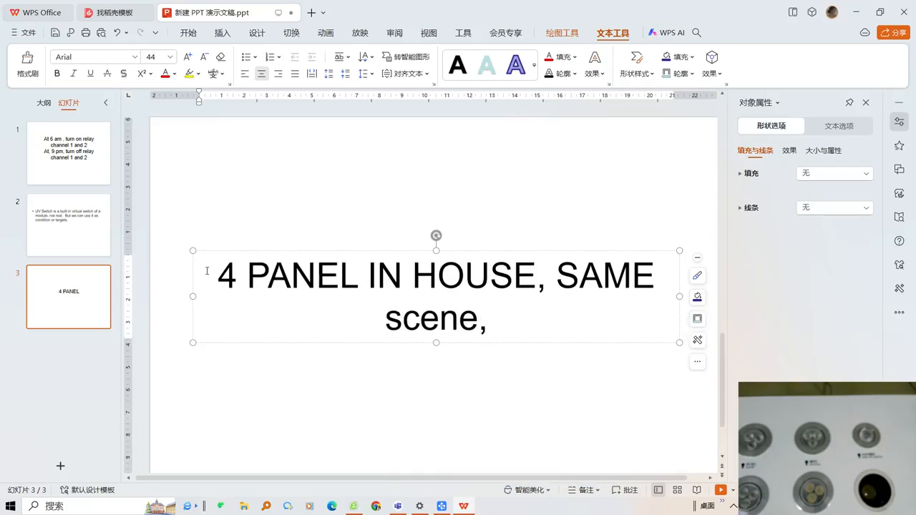
pyautogui.write('9')
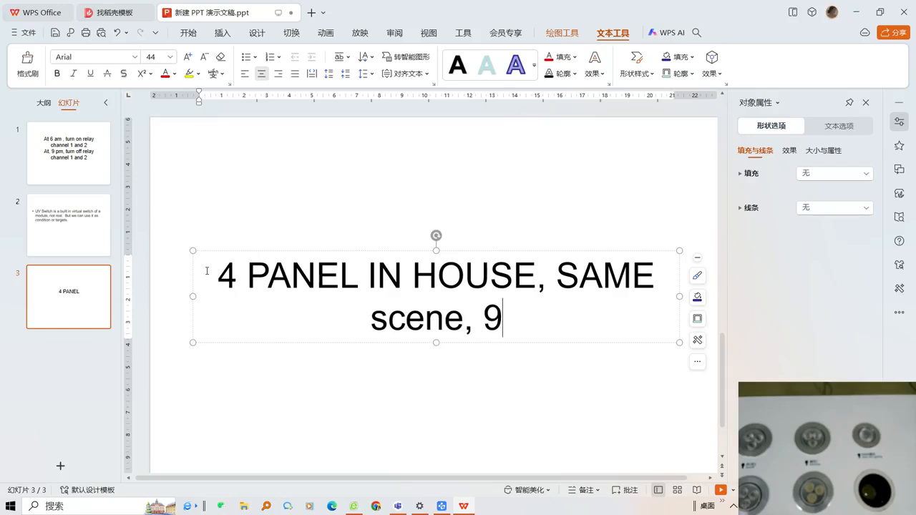
pyautogui.press('BackSpace')
pyautogui.write('(')
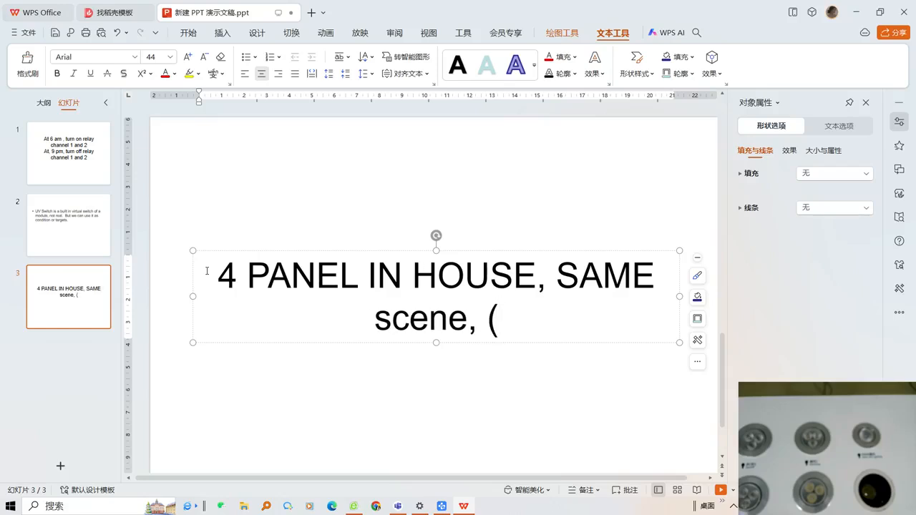
pyautogui.write('light')
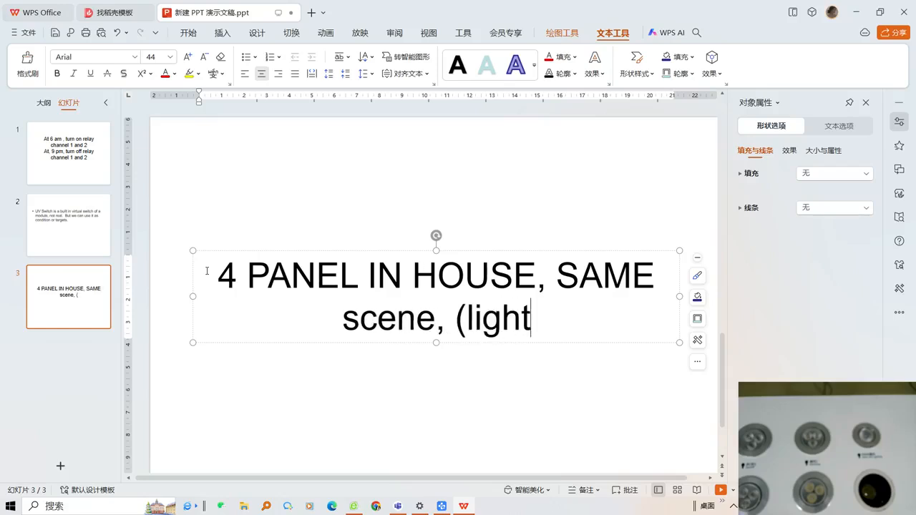
pyautogui.write('s,a')
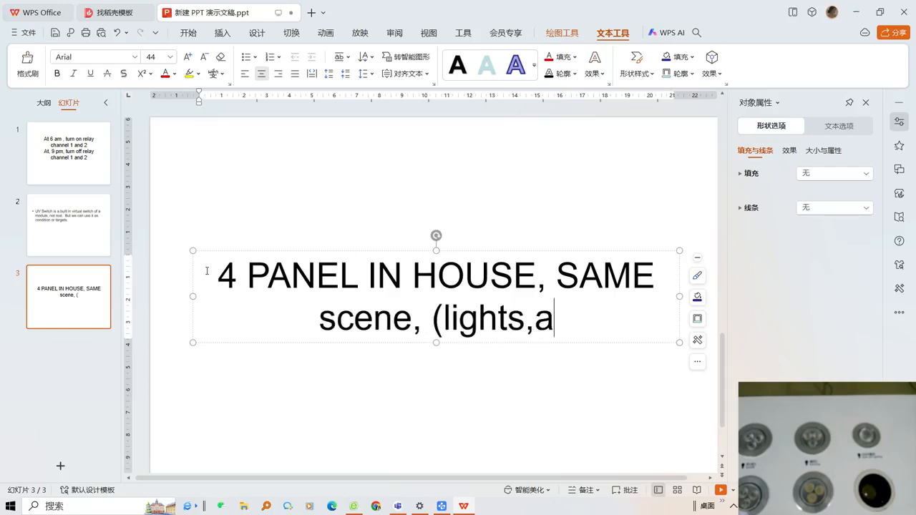
pyautogui.write('c,cu')
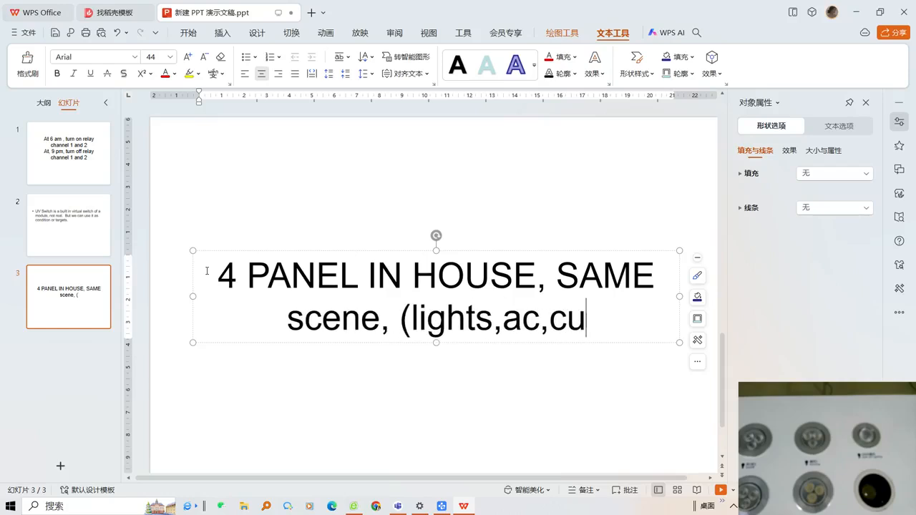
pyautogui.write('rtian')
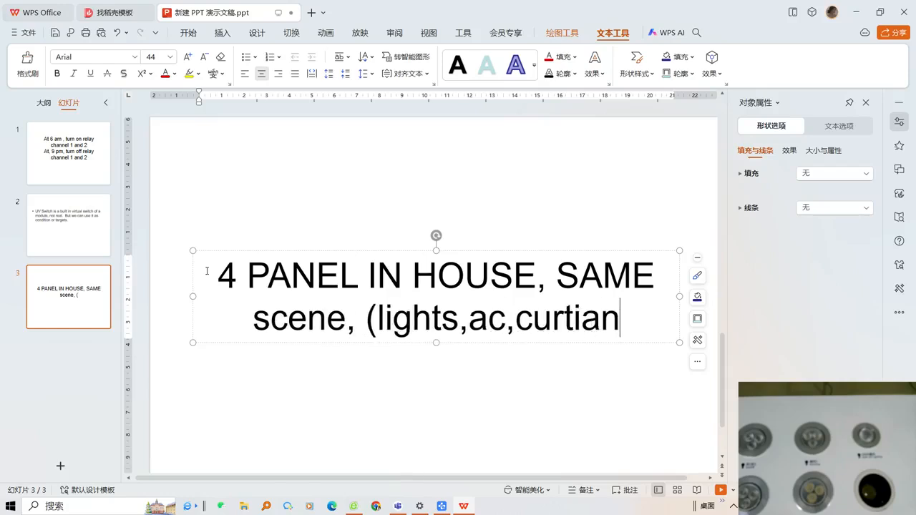
pyautogui.write(',')
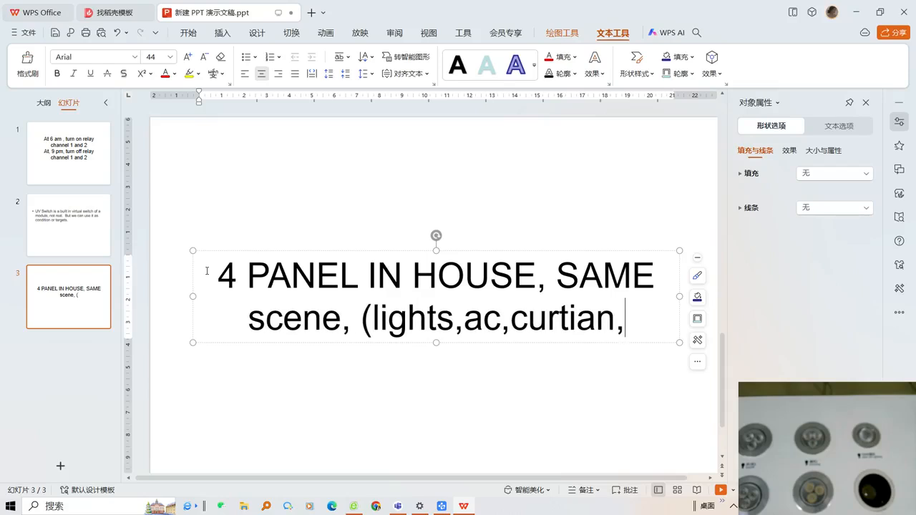
pyautogui.write('dimmer')
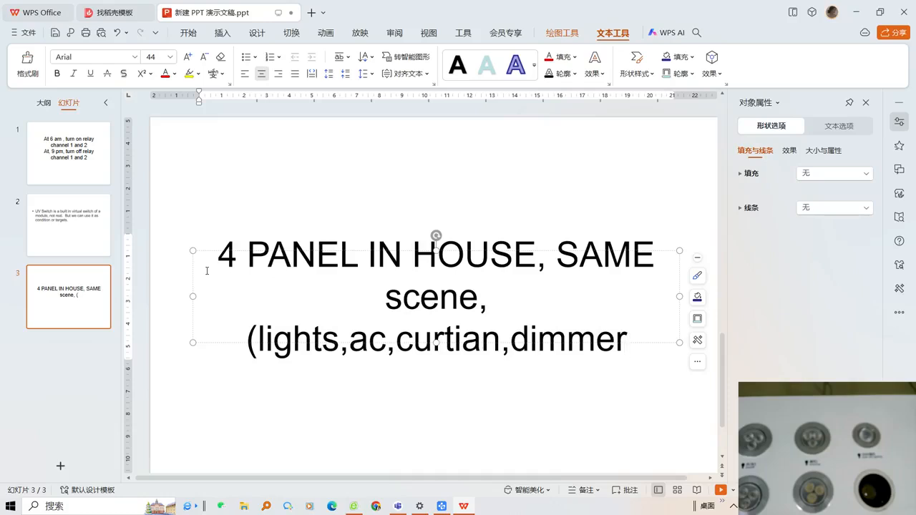
pyautogui.write(')')
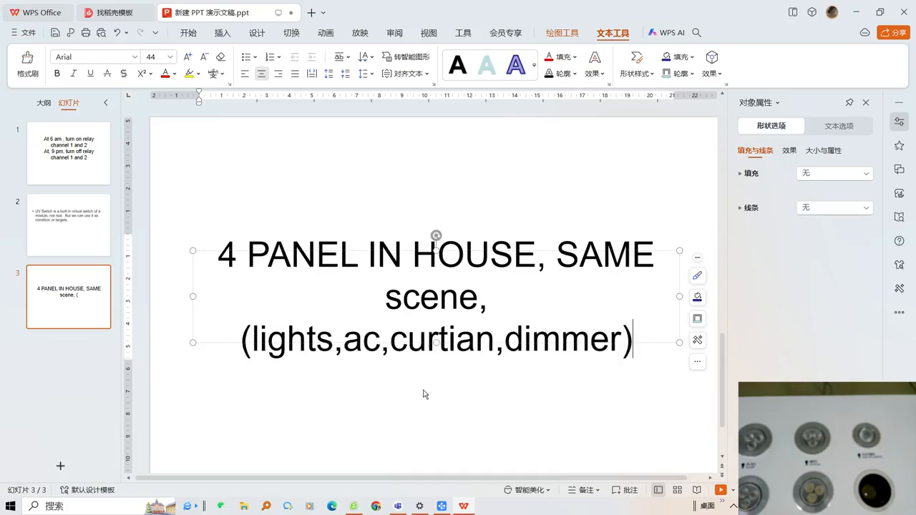
# Step: Switch back to the Logic Automation Module, add a third AND table to the UV SWITCH logic and place it below Table1
pyautogui.moveTo(465, 507)
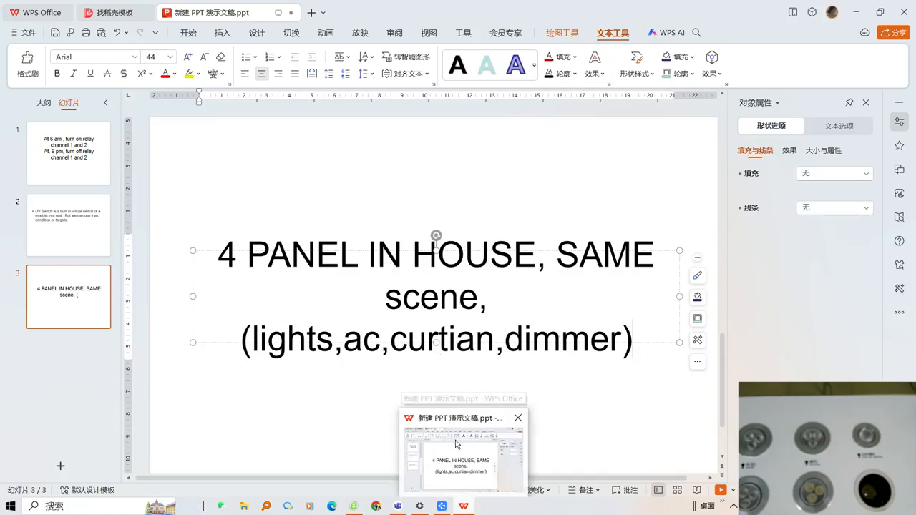
pyautogui.click(465, 504)
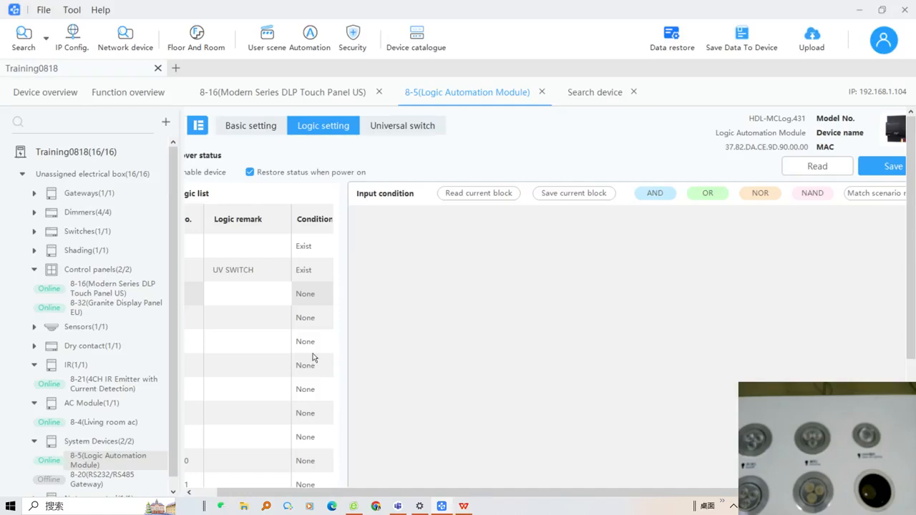
pyautogui.click(245, 300)
pyautogui.click(247, 271)
pyautogui.click(658, 195)
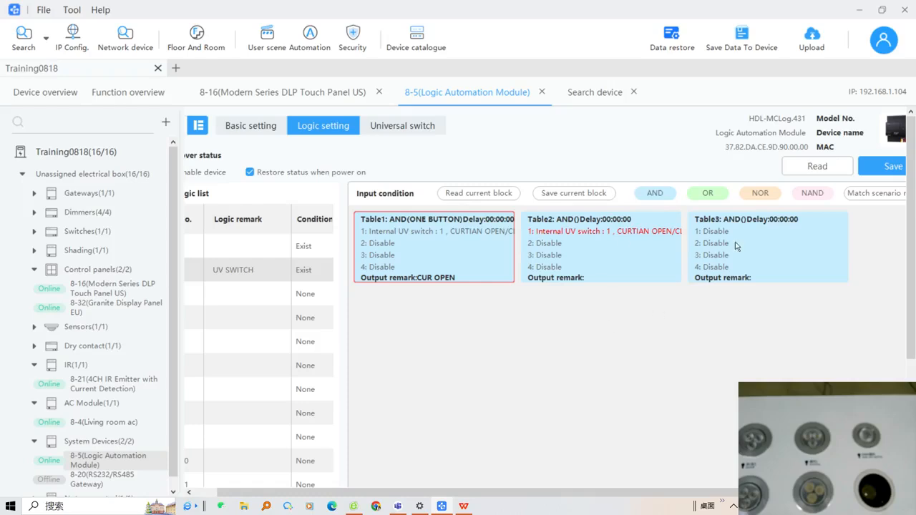
pyautogui.moveTo(738, 246); pyautogui.dragTo(408, 343)
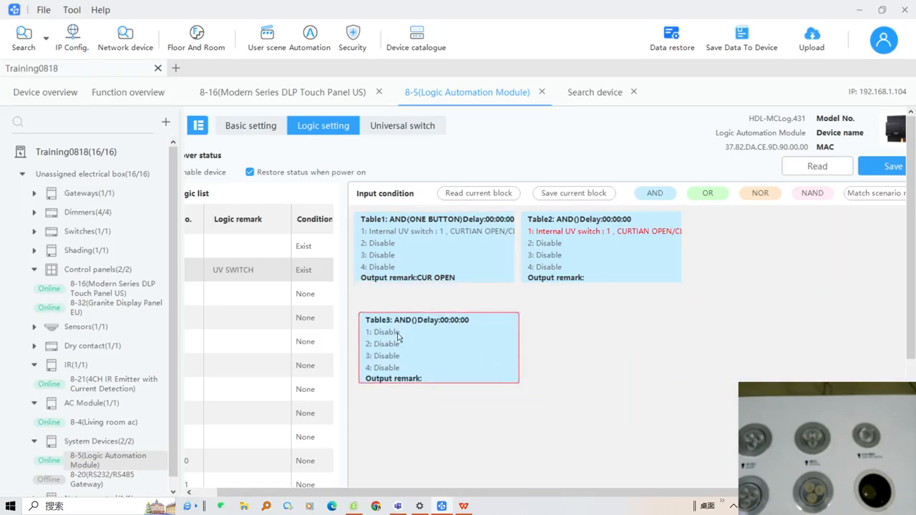
# Step: Enable logic condition 1 of Table3 and set its condition type to Internal UV switch
pyautogui.rightClick(398, 337)
pyautogui.click(425, 323)
pyautogui.click(204, 259)
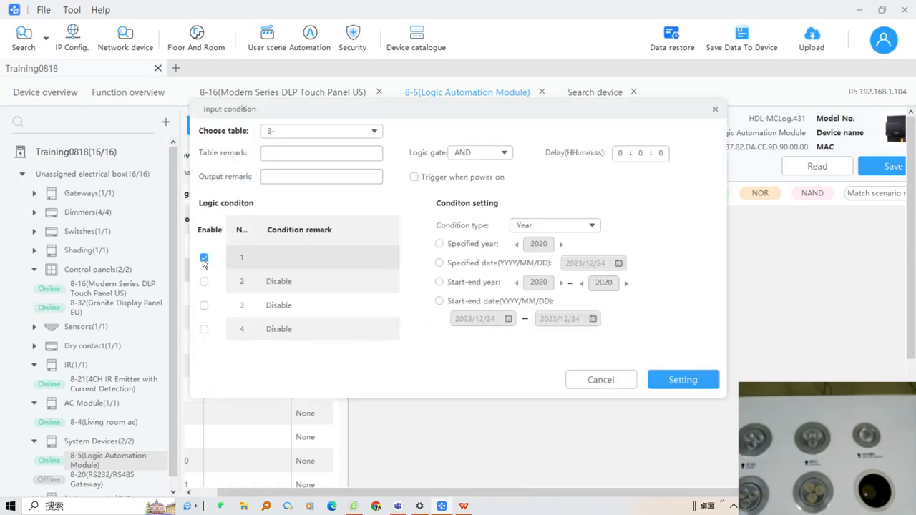
pyautogui.click(542, 225)
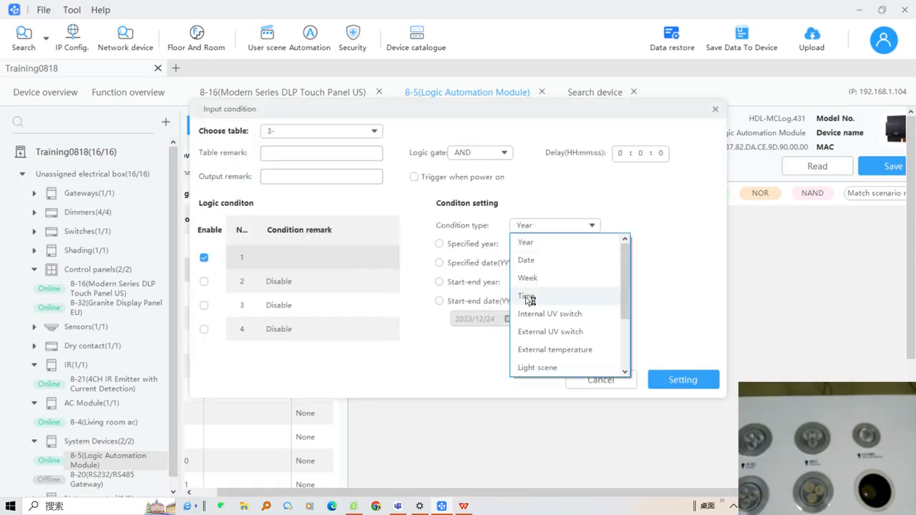
pyautogui.click(525, 299)
pyautogui.click(536, 226)
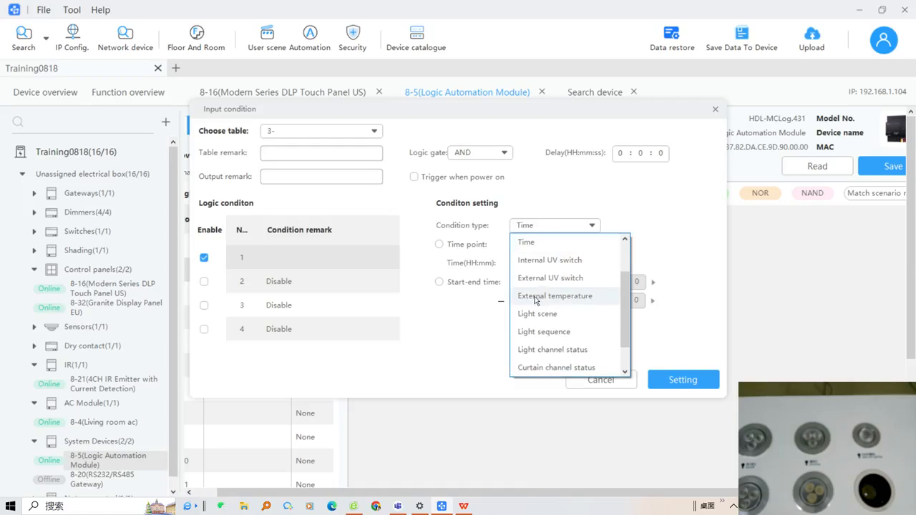
pyautogui.click(542, 262)
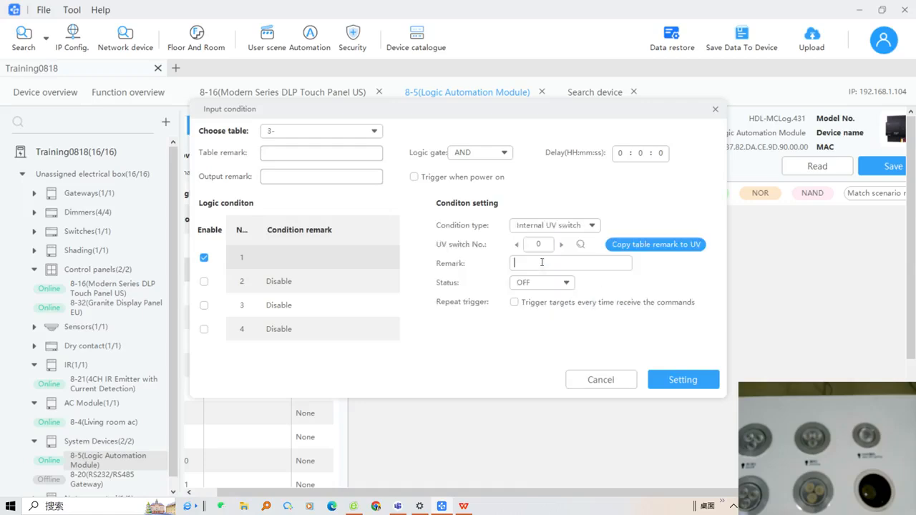
# Step: Set the condition to UV switch 2 with remark "scene 1", status ON and repeat trigger enabled, then apply it and close the condition settings
pyautogui.moveTo(547, 244); pyautogui.dragTo(527, 246)
pyautogui.write('2')
pyautogui.click(526, 263)
pyautogui.write('scene 1')
pyautogui.click(531, 283)
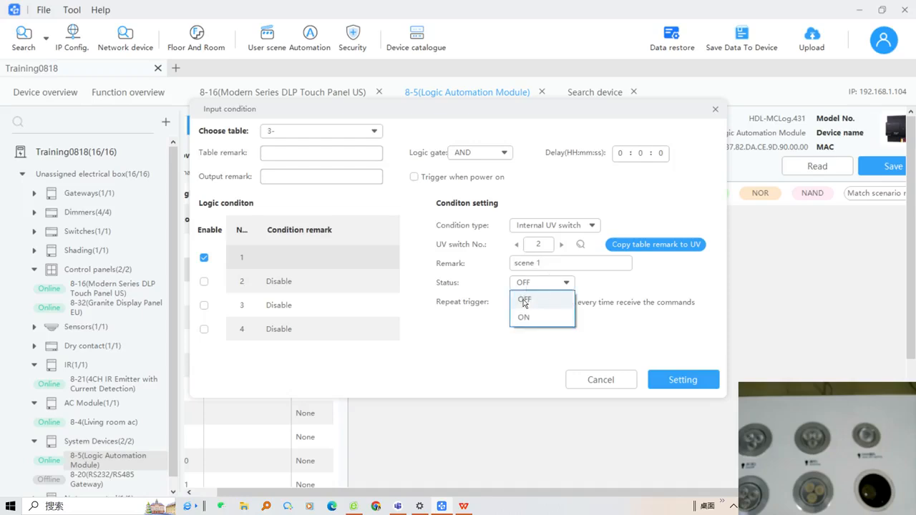
pyautogui.click(528, 318)
pyautogui.click(513, 302)
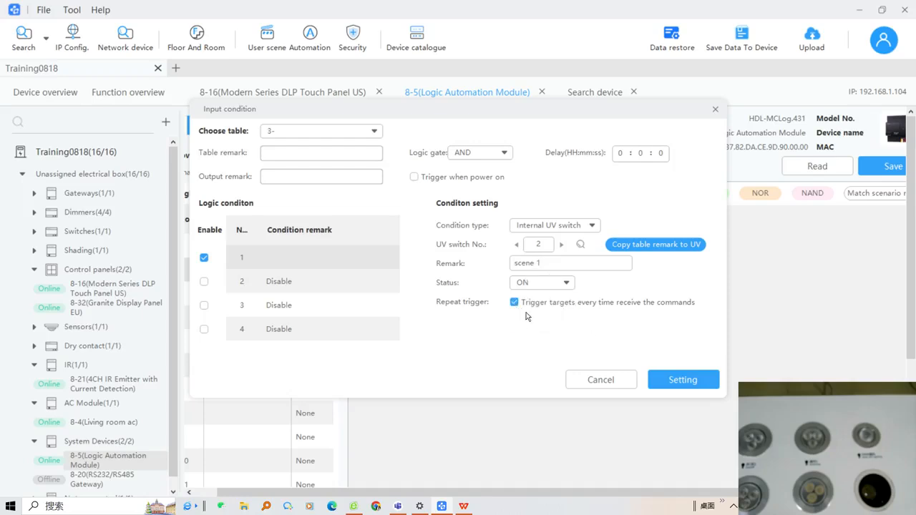
pyautogui.click(673, 384)
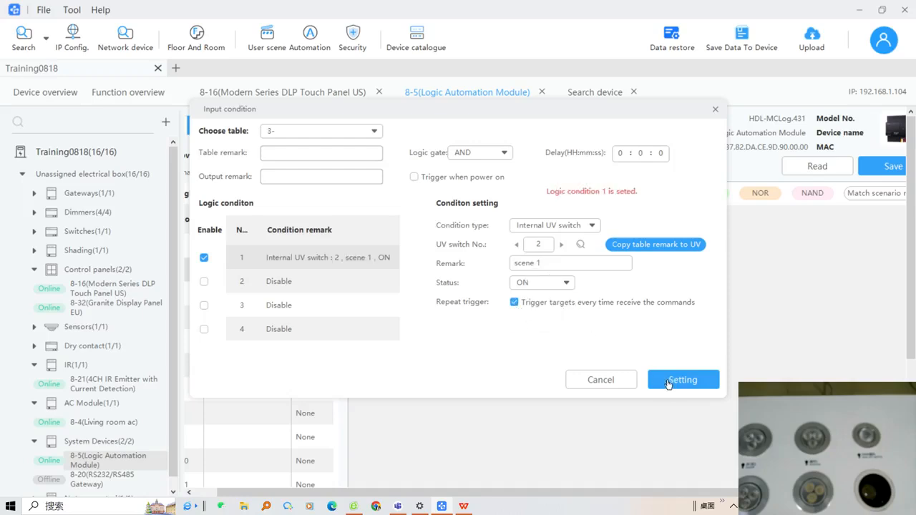
pyautogui.click(714, 112)
# Step: Add RGB sTRIP, Red, Green and Blue from the target library as 100% control targets of Table3
pyautogui.rightClick(410, 339)
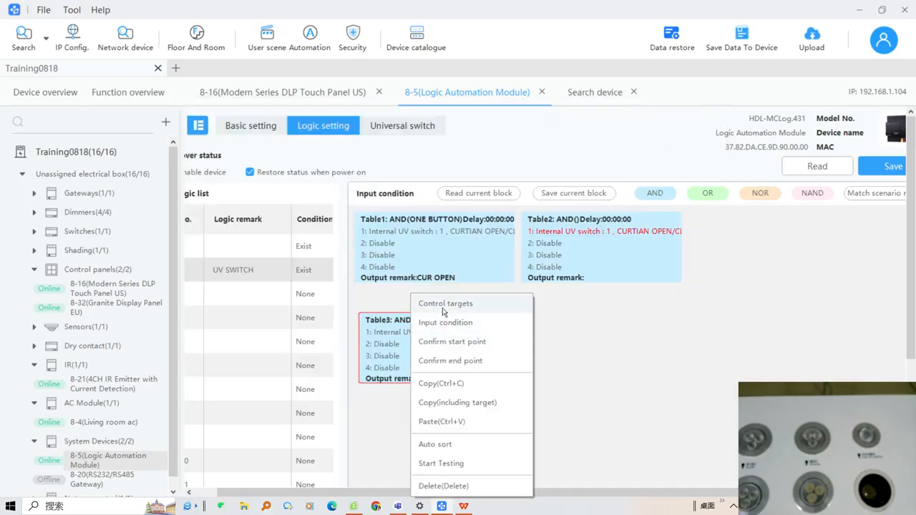
pyautogui.click(442, 307)
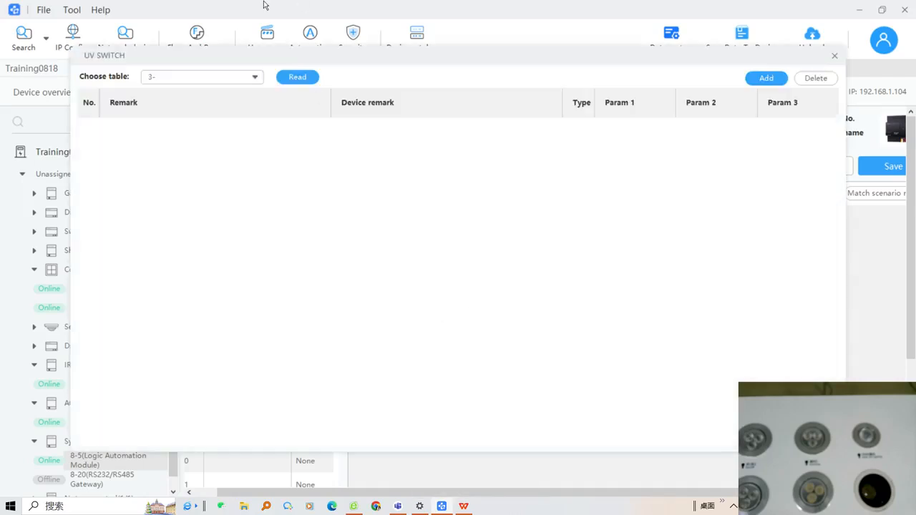
pyautogui.click(764, 80)
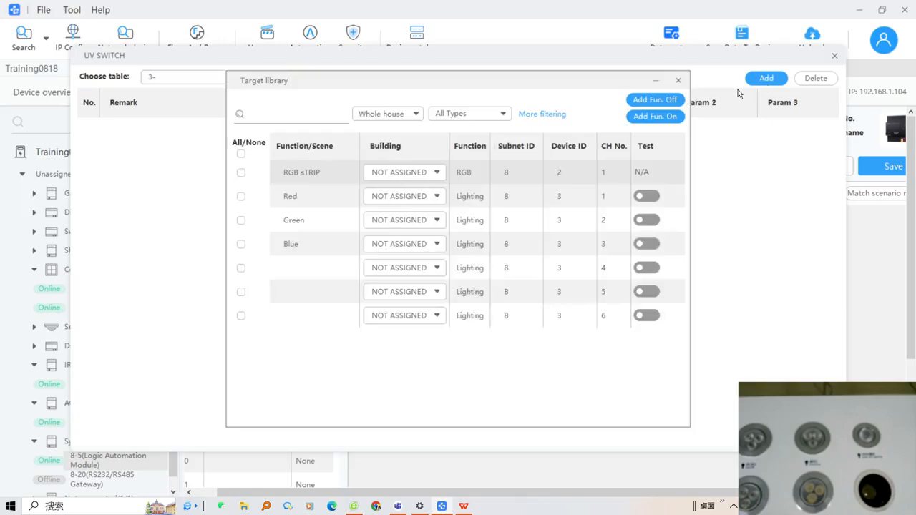
pyautogui.click(242, 173)
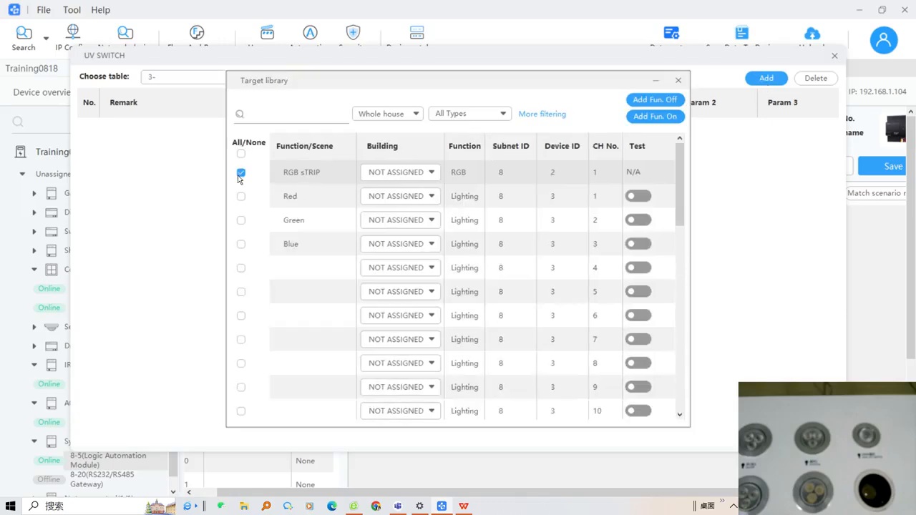
pyautogui.click(241, 197)
pyautogui.click(241, 221)
pyautogui.click(239, 244)
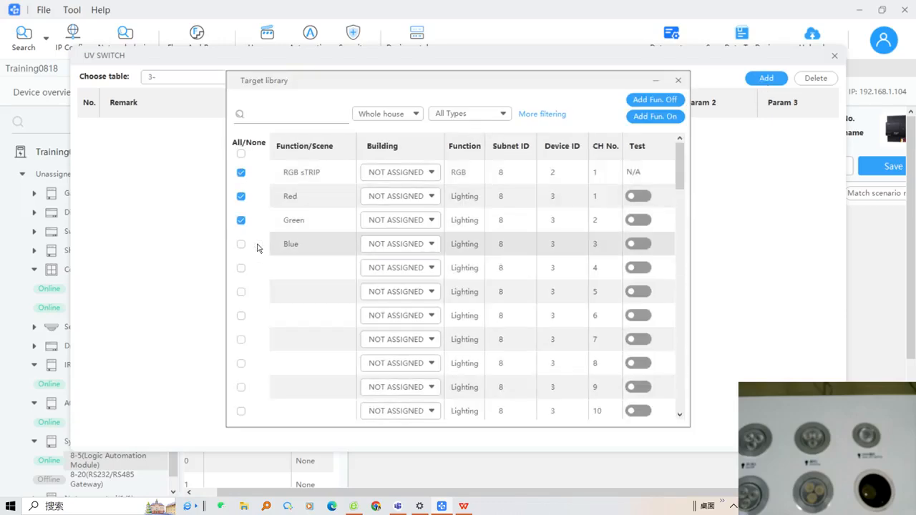
# Step: Filter the target library to Switching and add Spotlight1 through Spotlight4 as ON targets
pyautogui.click(465, 114)
pyautogui.click(455, 149)
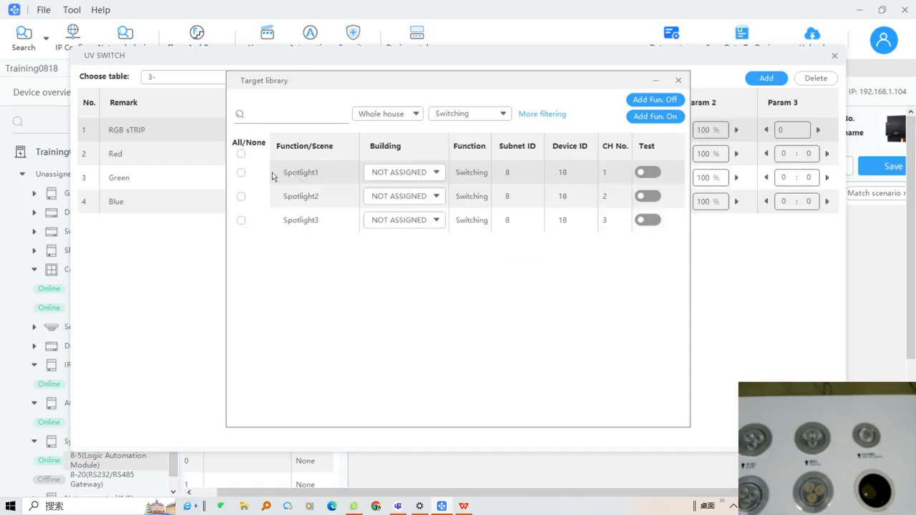
pyautogui.click(241, 173)
pyautogui.click(241, 197)
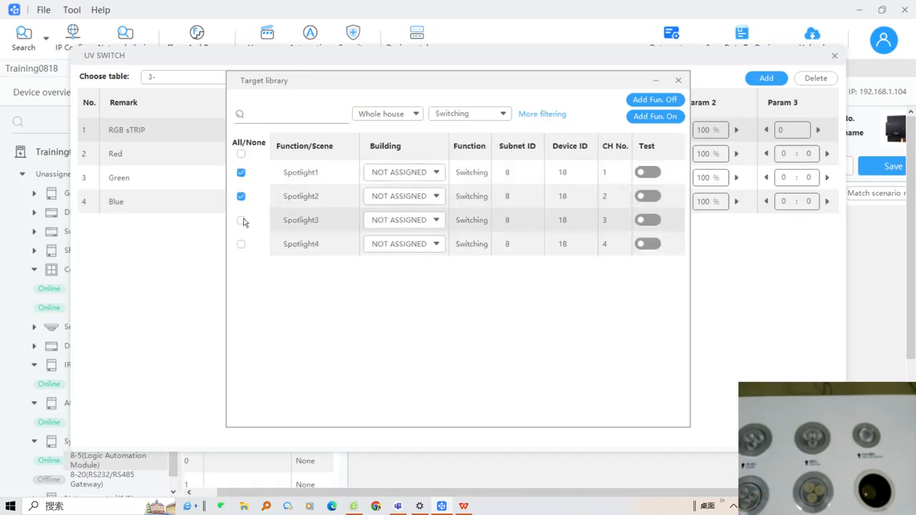
pyautogui.click(241, 220)
pyautogui.click(241, 244)
pyautogui.click(650, 117)
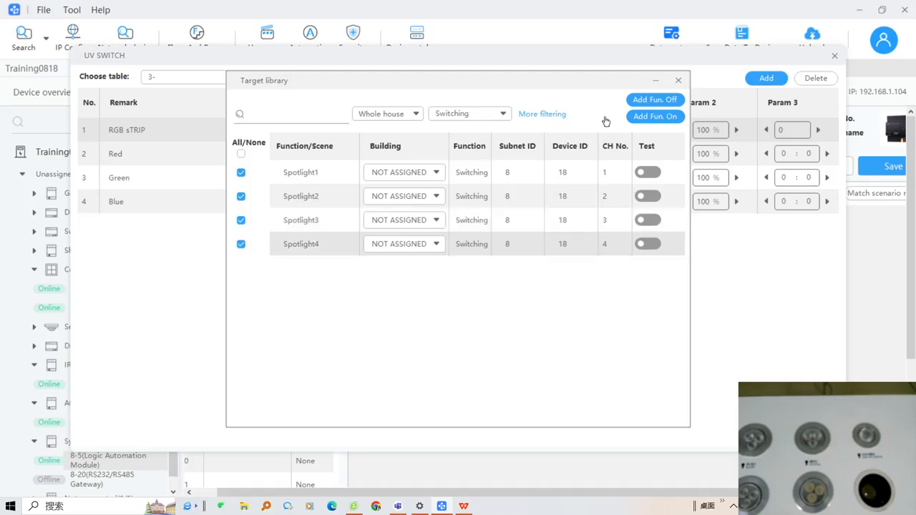
# Step: Filter the target library to AC and add the IR learner on channel 5 as an ON target
pyautogui.click(491, 114)
pyautogui.click(429, 217)
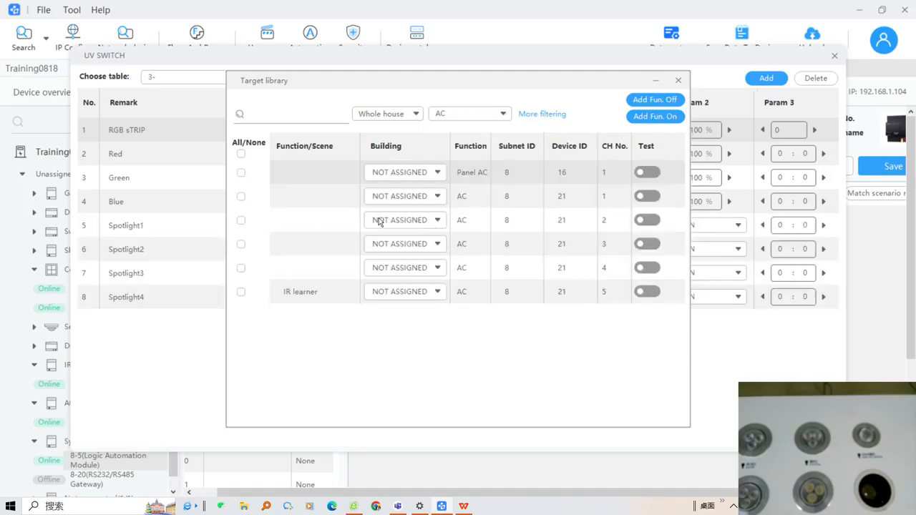
pyautogui.click(241, 292)
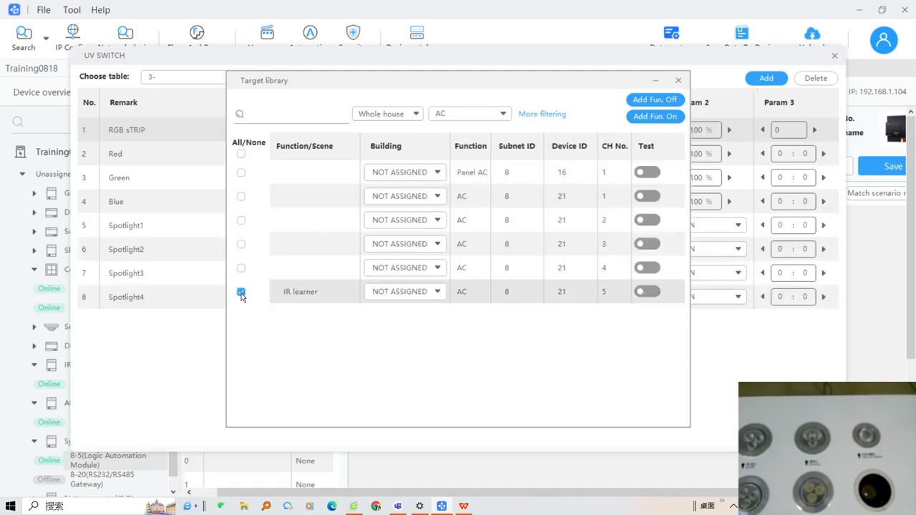
pyautogui.click(655, 115)
# Step: Filter the target library to Shading, add Shutter as an ON target of Table3, and save the logic settings
pyautogui.click(477, 114)
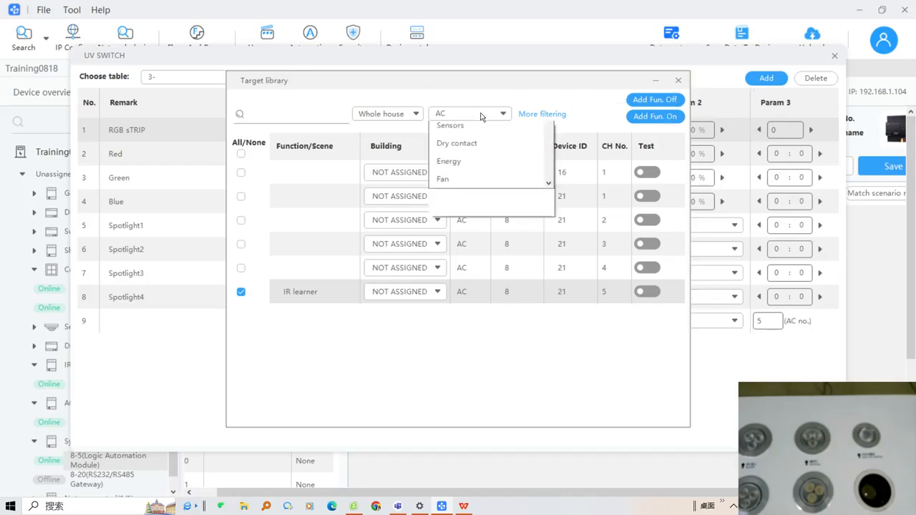
pyautogui.scroll(2, 473, 207)
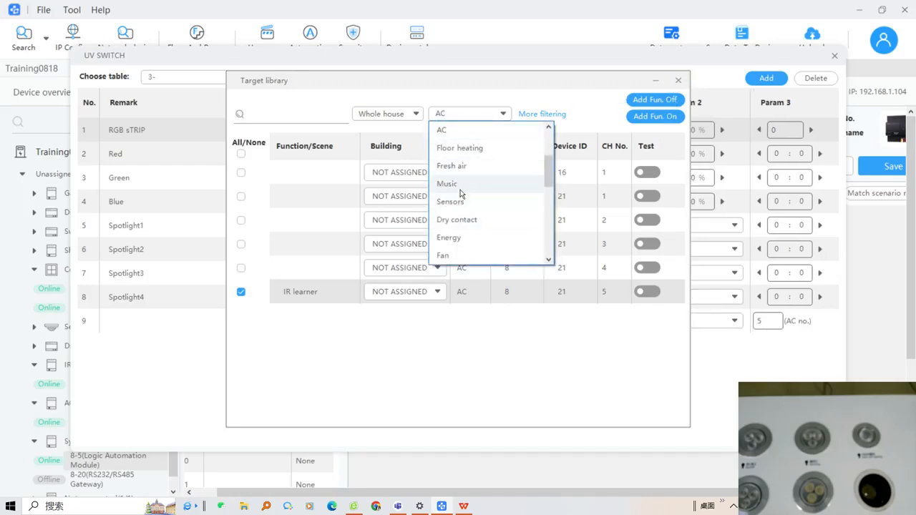
pyautogui.scroll(3, 459, 172)
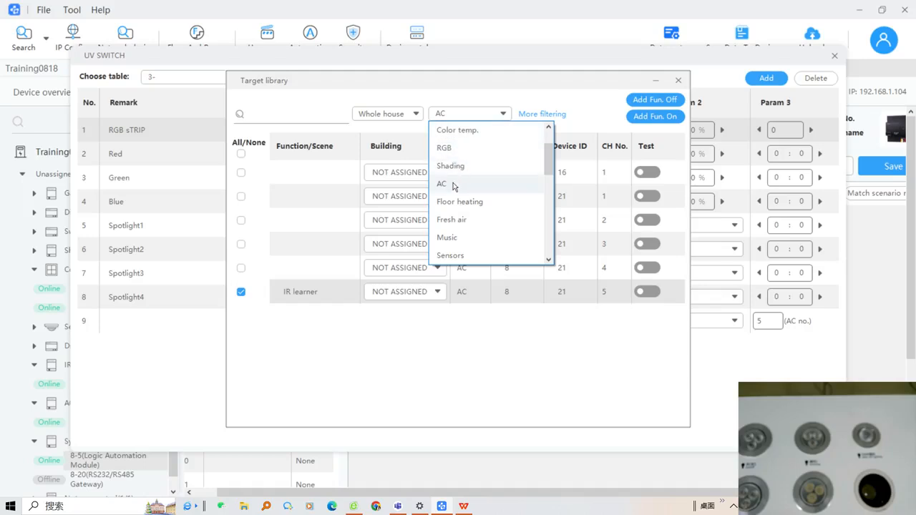
pyautogui.click(454, 170)
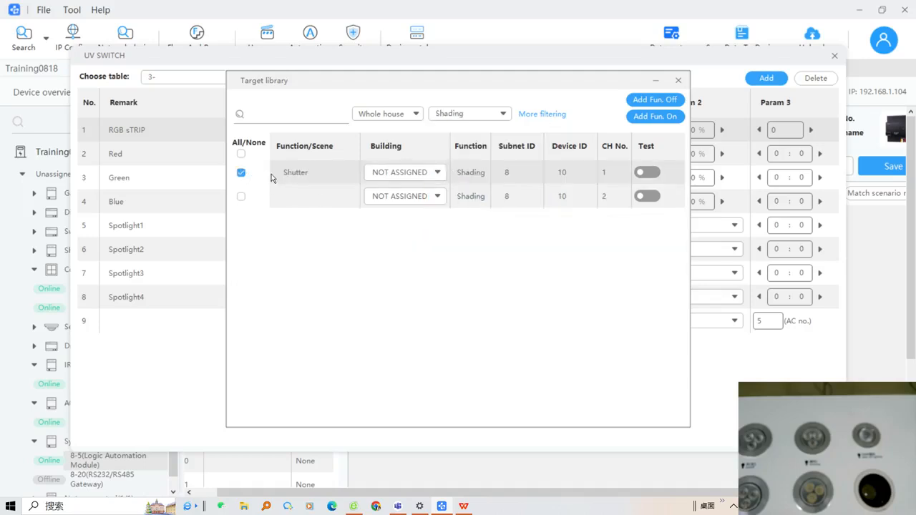
pyautogui.click(657, 118)
pyautogui.click(678, 81)
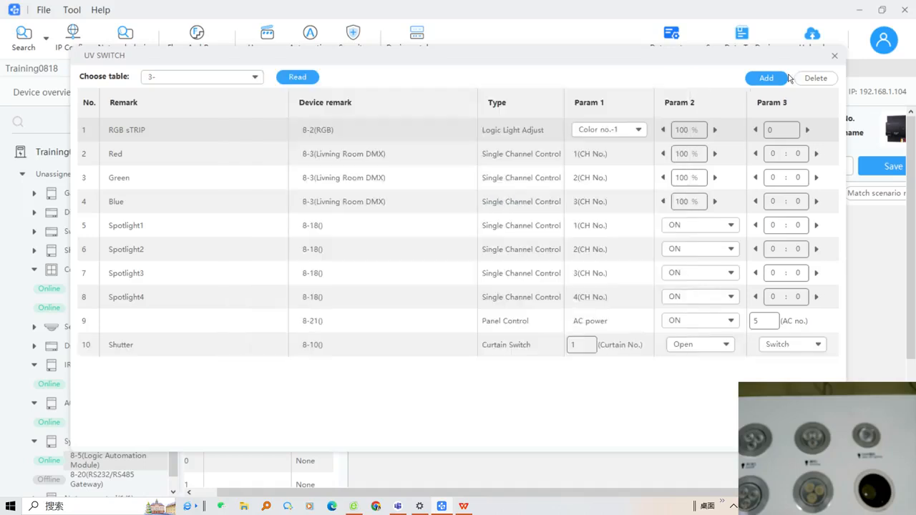
pyautogui.click(830, 62)
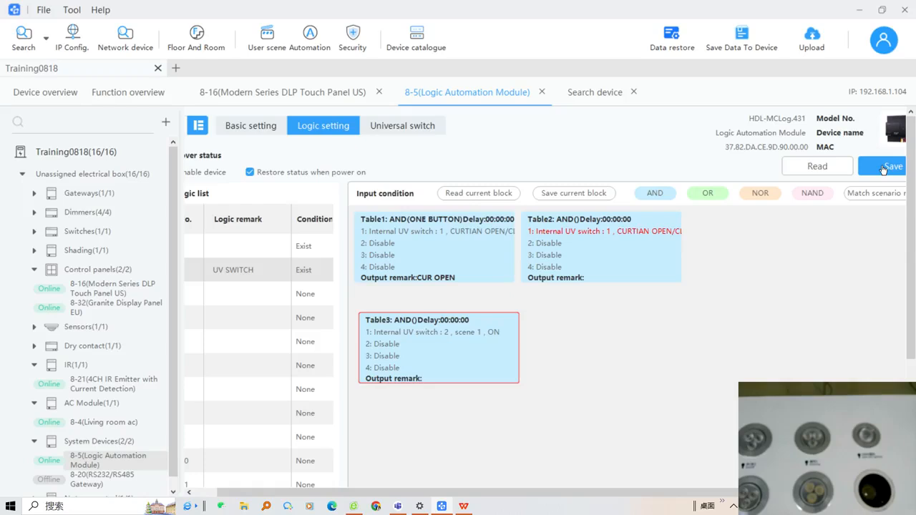
pyautogui.click(890, 170)
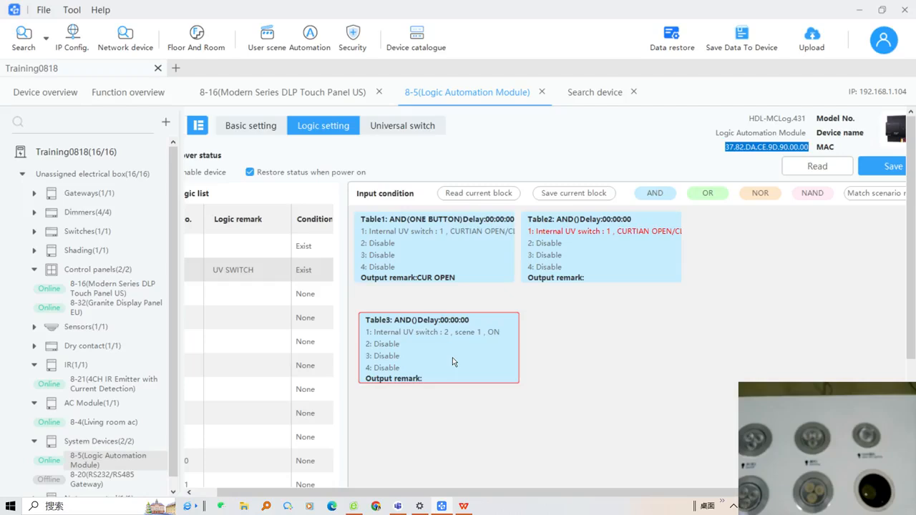
# Step: Switch to the WPS presentation and change "scene" to "scene1" in the slide 3 text, then return to the HDL software
pyautogui.click(464, 506)
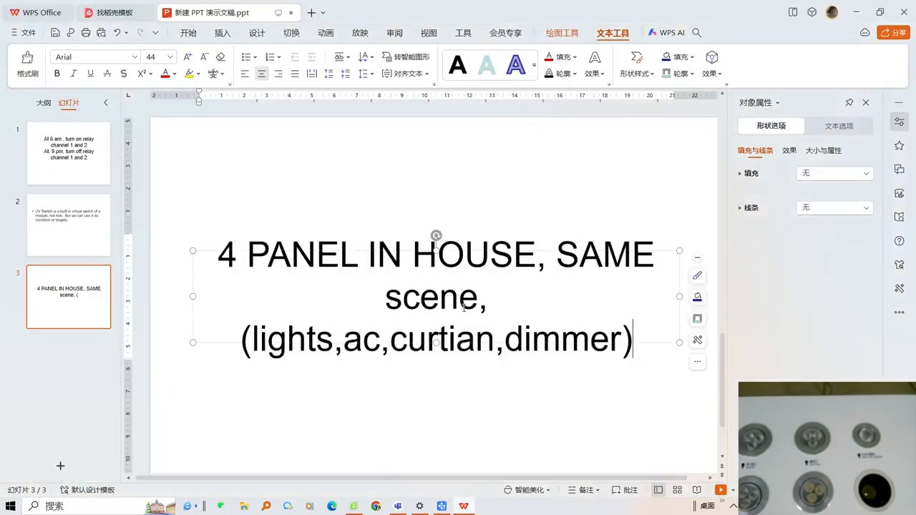
pyautogui.click(477, 301)
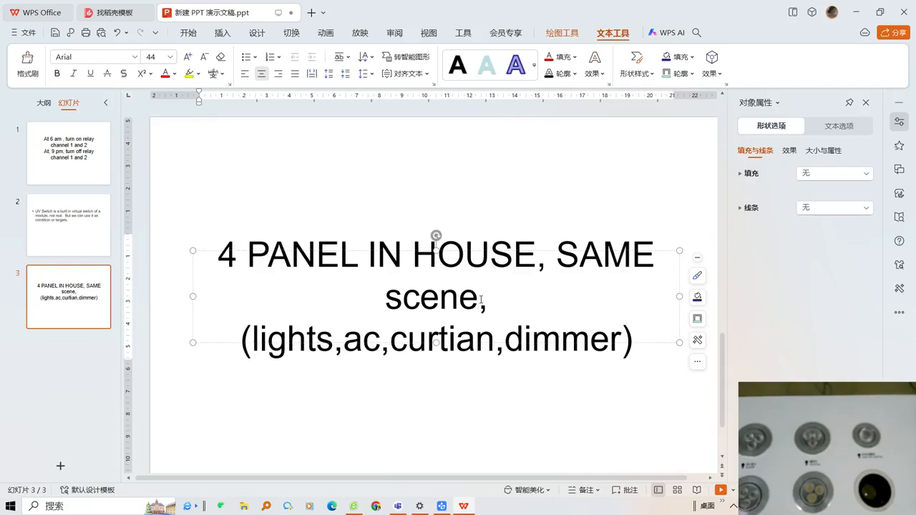
pyautogui.write('1')
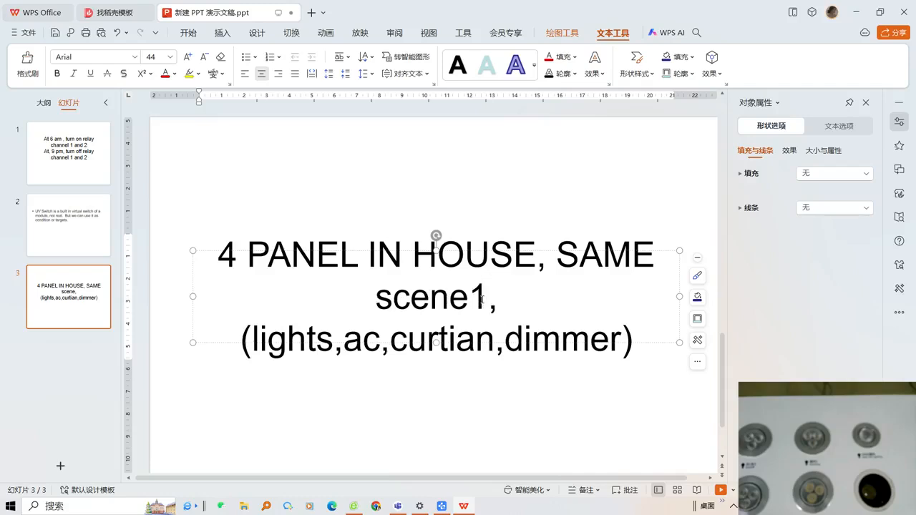
pyautogui.click(856, 12)
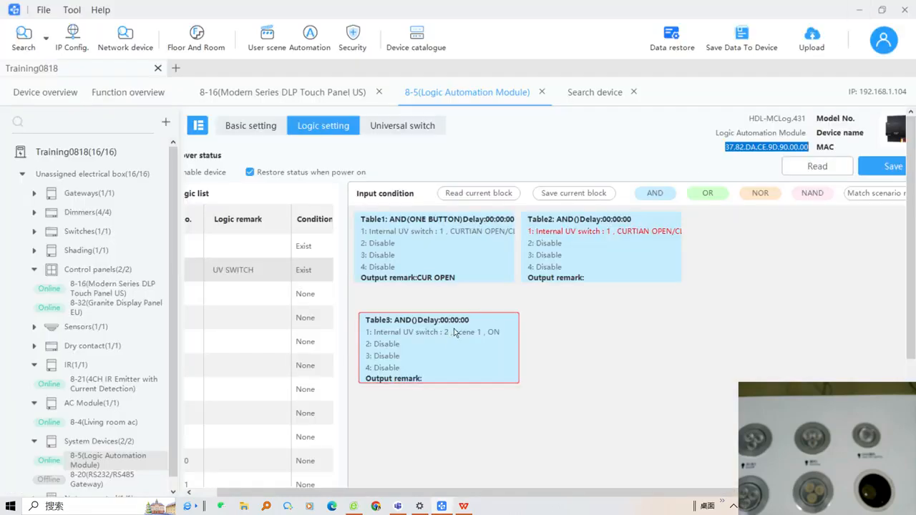
# Step: On Page1 of the Modern Series DLP Touch Panel US, name button 2 "scene1"
pyautogui.click(256, 100)
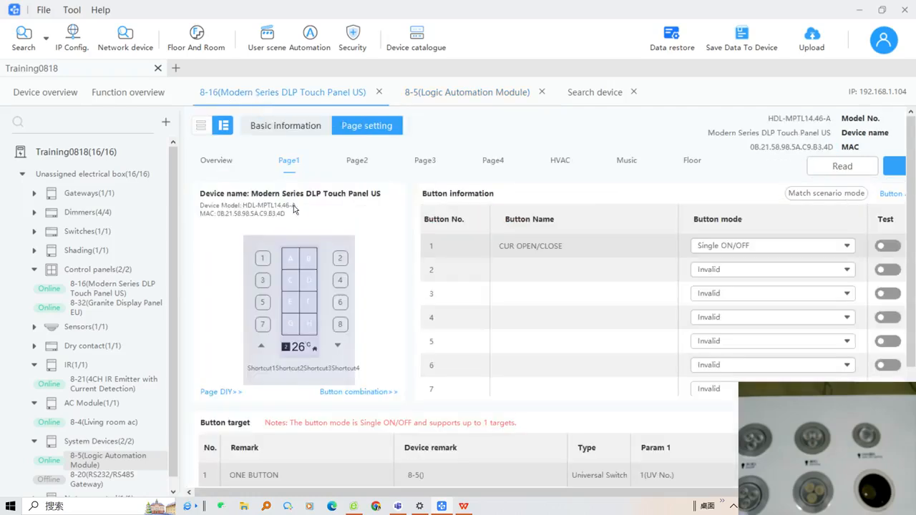
pyautogui.click(532, 269)
pyautogui.write('sc')
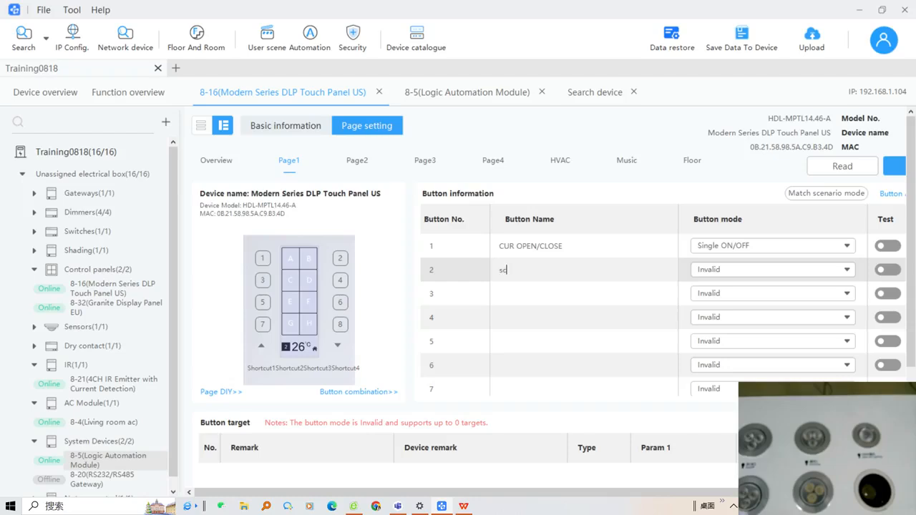
pyautogui.write('ene1')
# Step: Set button 2's mode to Combination ON and open its target library, closing it without adding a target
pyautogui.click(713, 270)
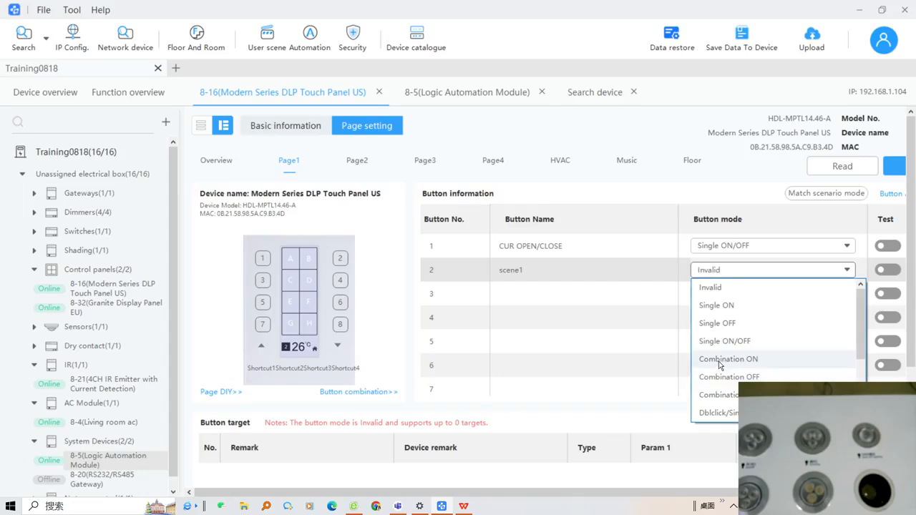
pyautogui.click(720, 359)
pyautogui.click(823, 423)
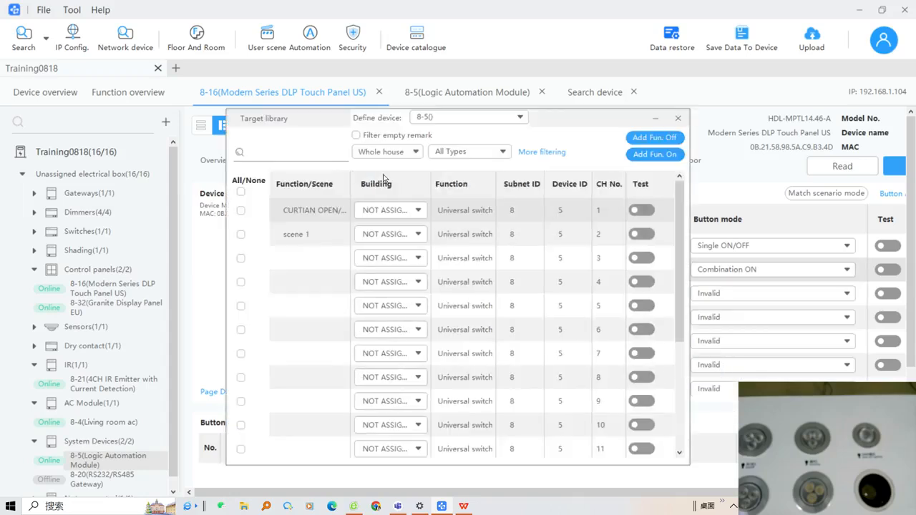
pyautogui.click(677, 119)
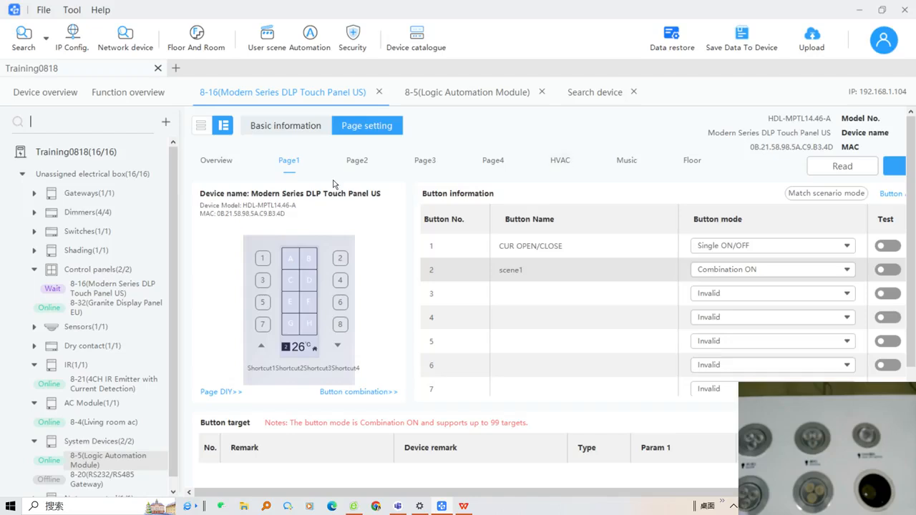
# Step: Review the Table3 condition in the Logic Automation Module's logic settings
pyautogui.click(441, 100)
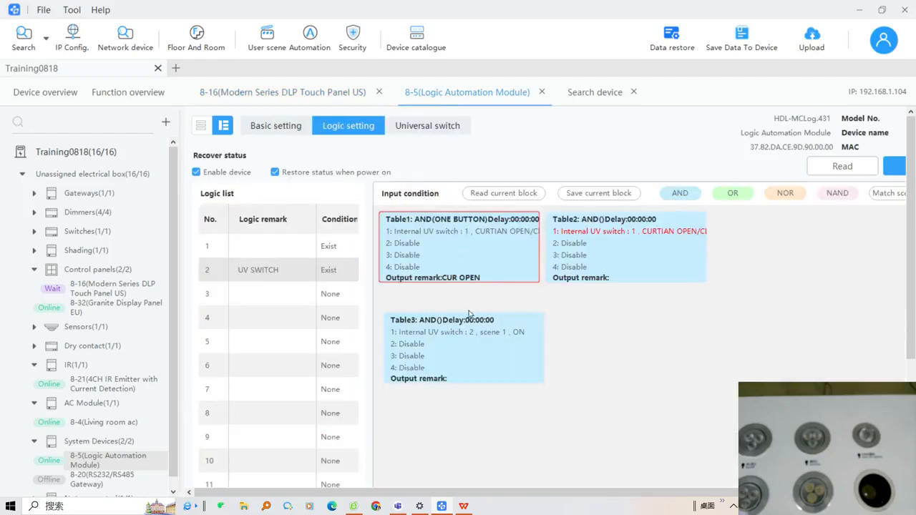
pyautogui.click(472, 349)
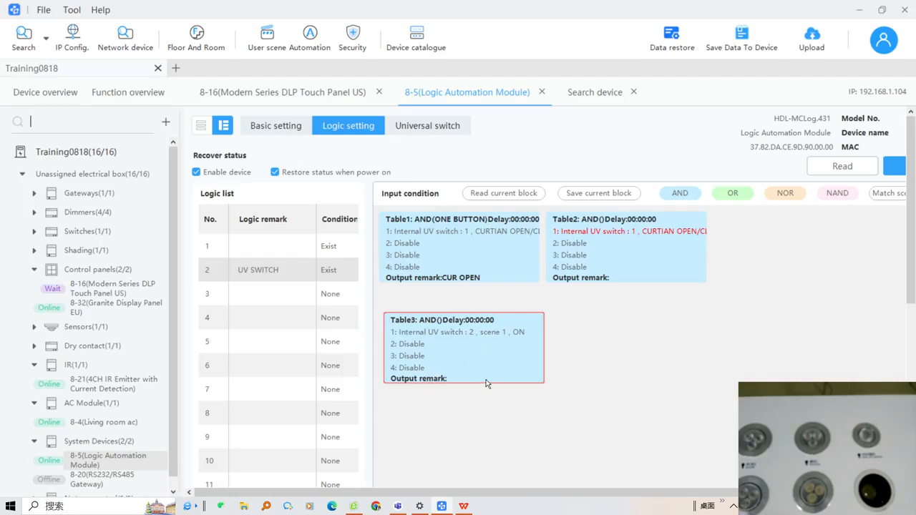
# Step: Return to the Modern Series DLP Touch Panel US and set the scene1 button's mode to Single ON
pyautogui.click(268, 98)
pyautogui.click(744, 279)
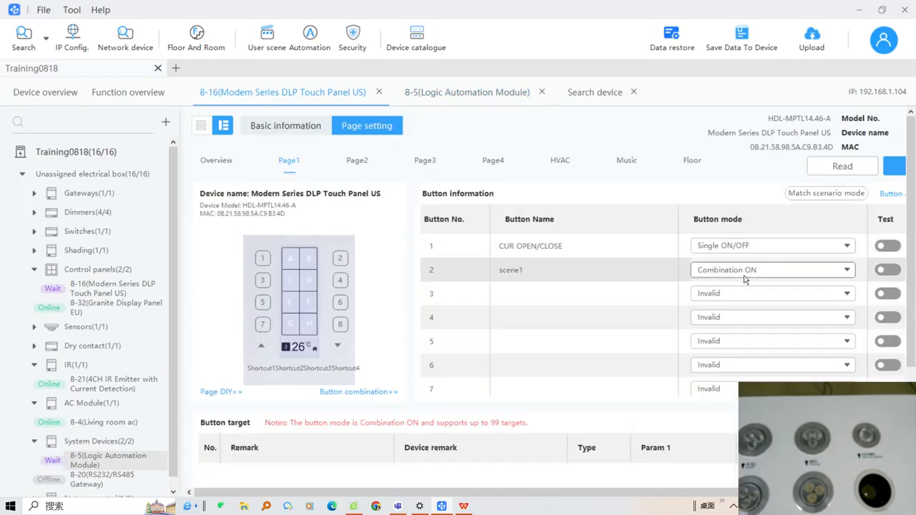
pyautogui.click(744, 271)
pyautogui.scroll(2, 737, 336)
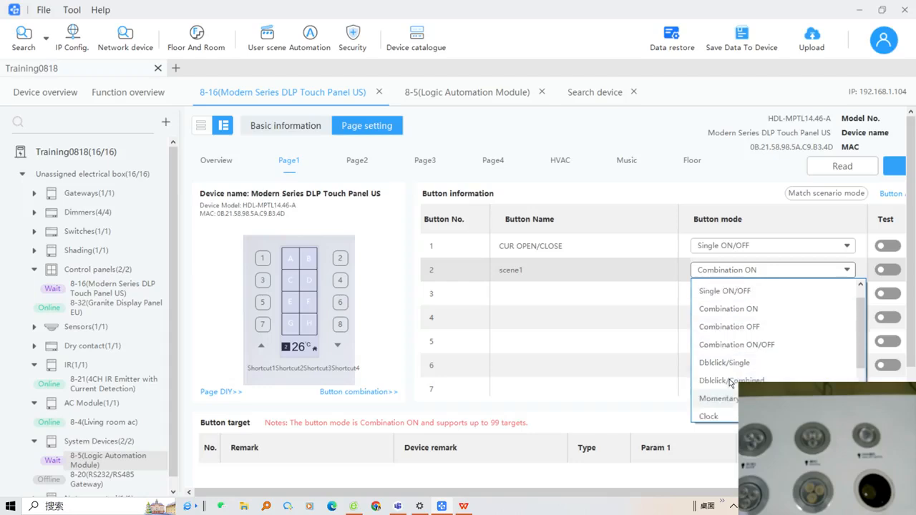
pyautogui.scroll(2, 730, 383)
pyautogui.click(723, 309)
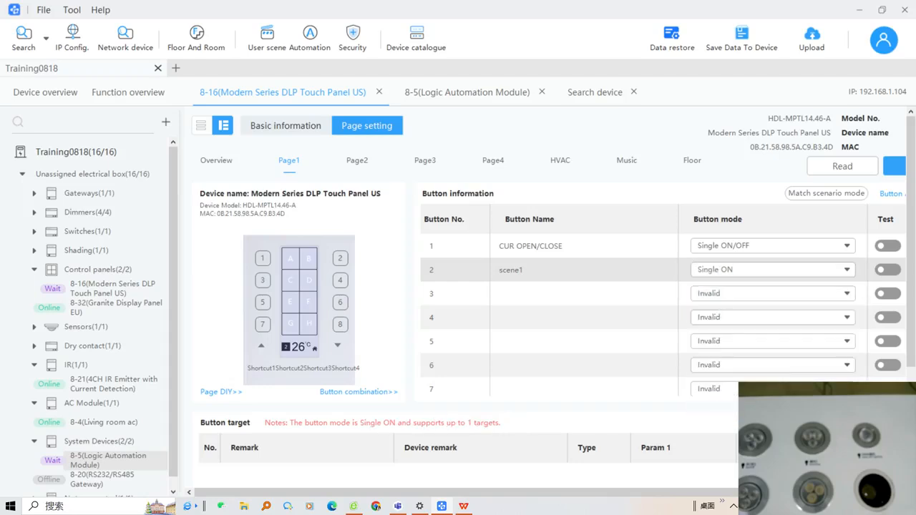
# Step: Add the universal switch "scene 1" on channel 2 as an ON target of button 2 and save the panel settings
pyautogui.click(823, 423)
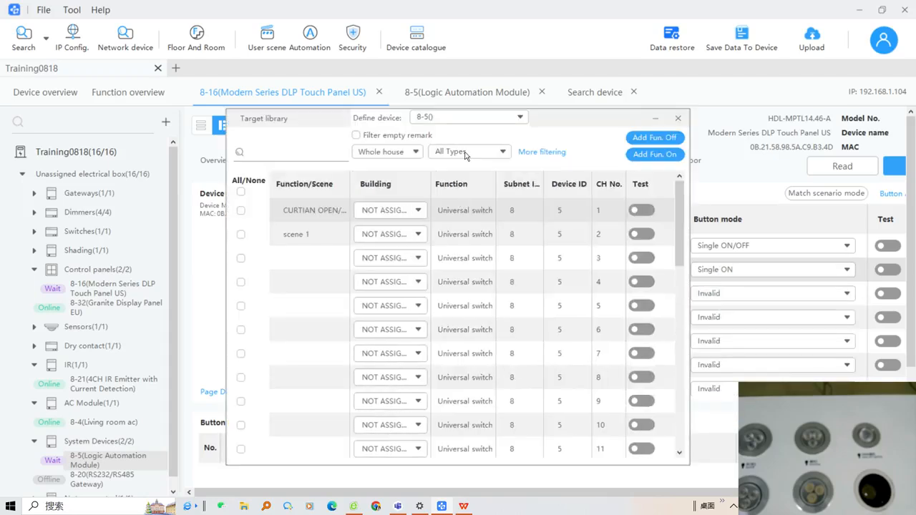
pyautogui.click(240, 234)
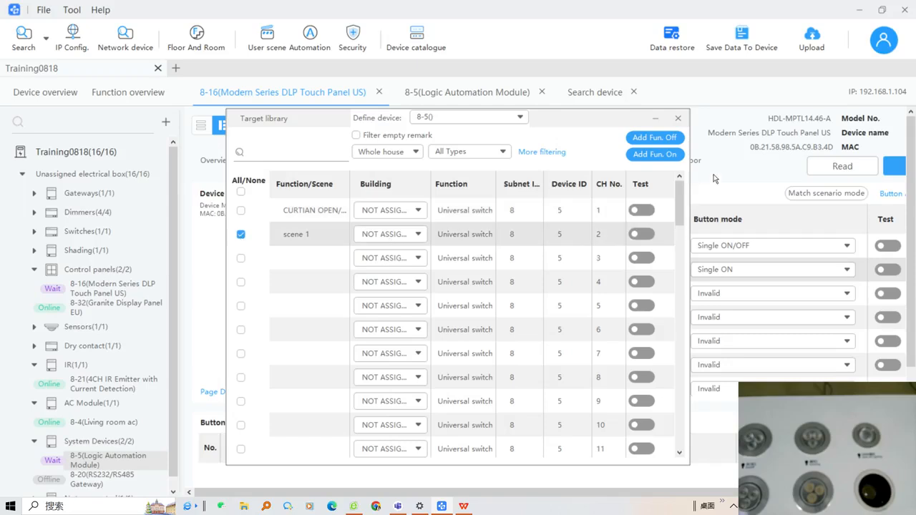
pyautogui.click(654, 154)
pyautogui.click(678, 118)
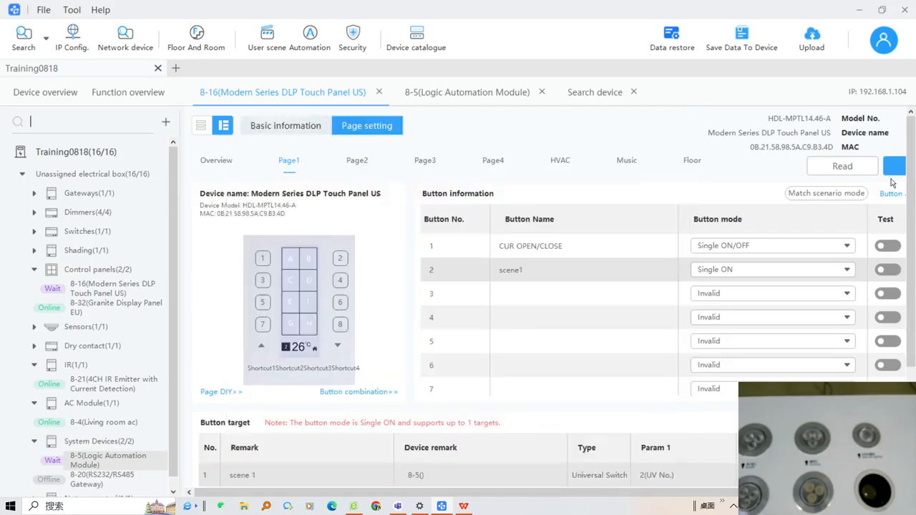
pyautogui.click(894, 168)
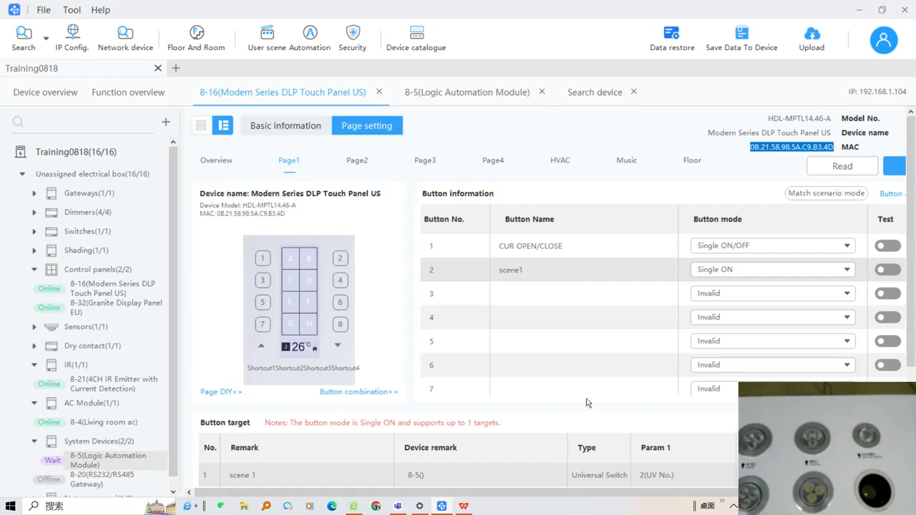
# Step: Examine Table3 in the Logic Automation Module and its list of control targets, from the RGB strip down to the Shutter
pyautogui.click(445, 97)
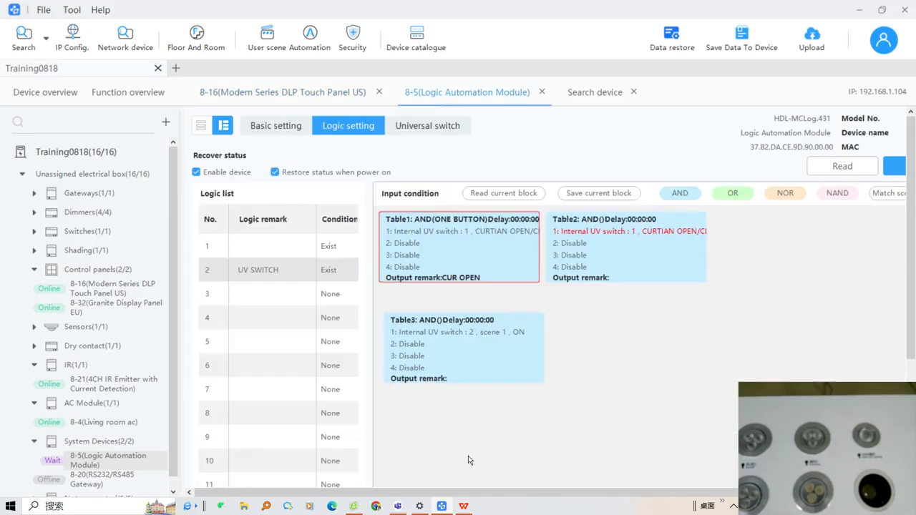
pyautogui.click(458, 355)
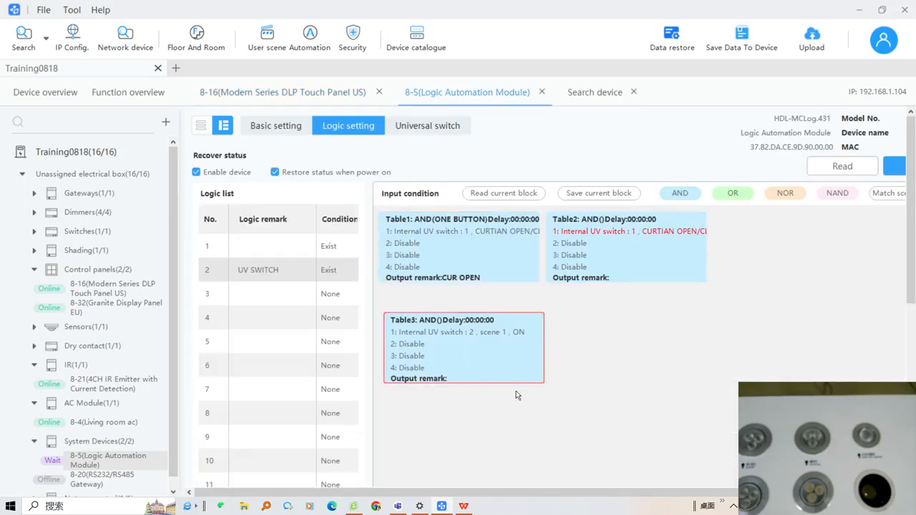
pyautogui.scroll(-5, 517, 401)
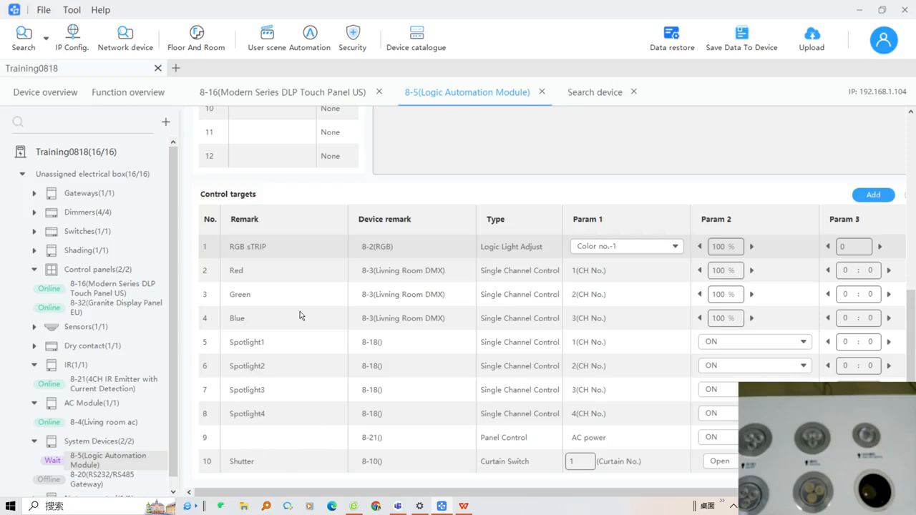
pyautogui.moveTo(273, 249); pyautogui.dragTo(290, 440)
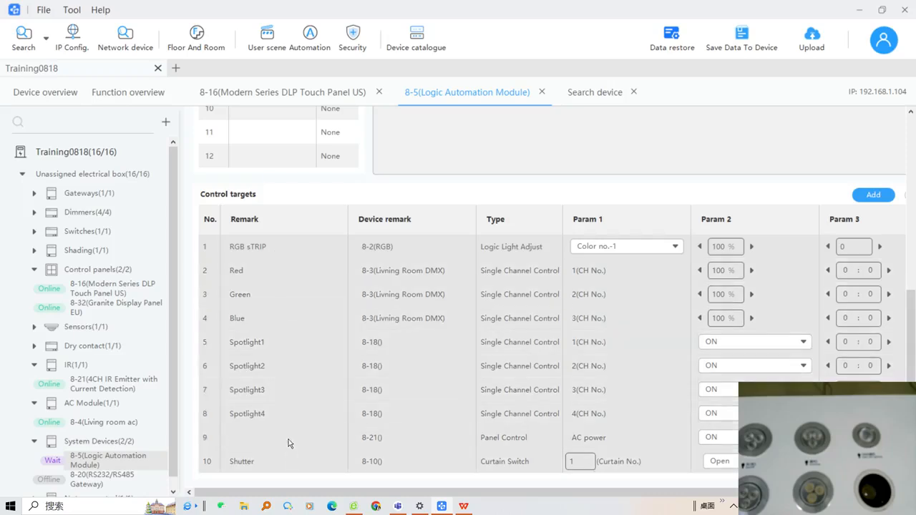
pyautogui.rightClick(283, 309)
pyautogui.click(305, 267)
pyautogui.scroll(3, 364, 331)
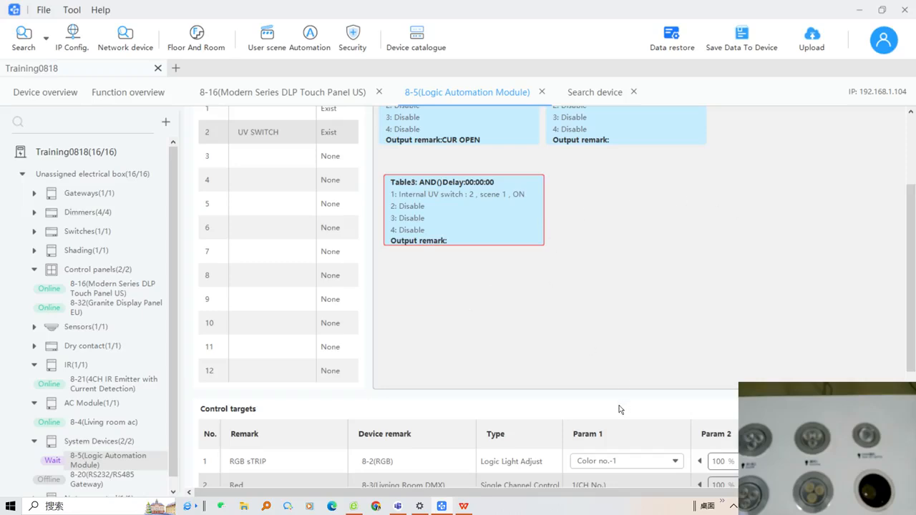
pyautogui.scroll(-2, 565, 434)
pyautogui.scroll(-1, 379, 379)
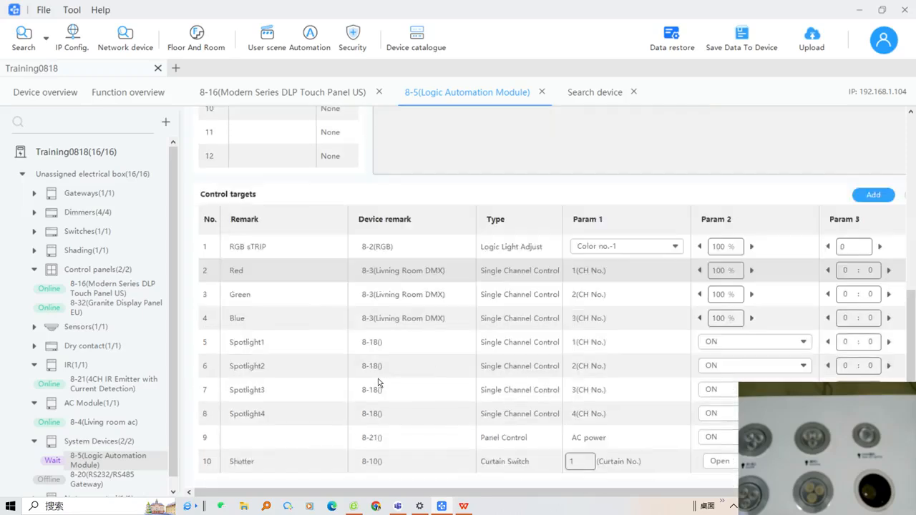
pyautogui.scroll(1, 379, 380)
pyautogui.scroll(-1, 380, 381)
pyautogui.scroll(2, 404, 365)
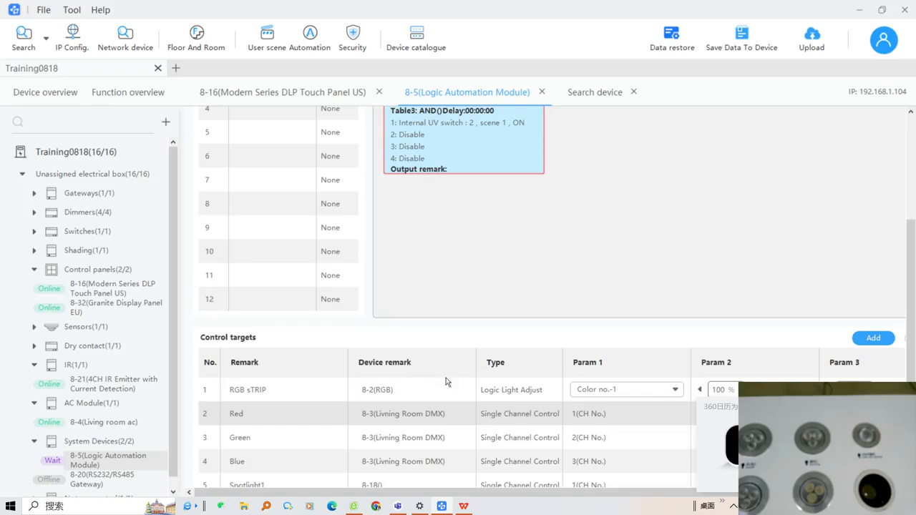
pyautogui.scroll(-2, 445, 383)
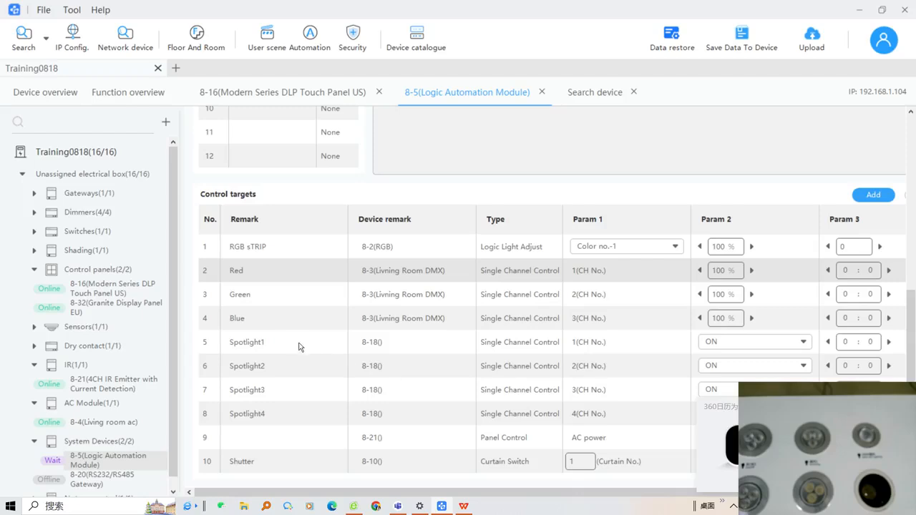
pyautogui.click(286, 324)
pyautogui.click(261, 250)
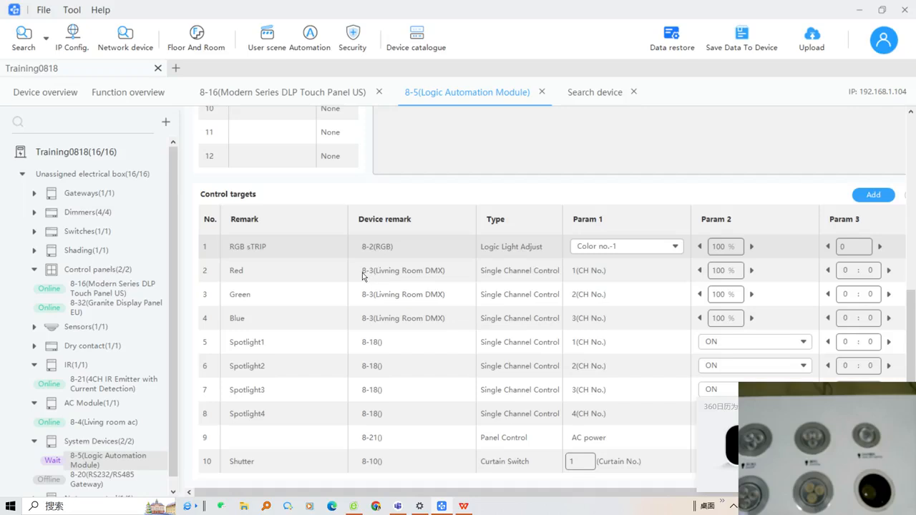
pyautogui.scroll(1, 440, 246)
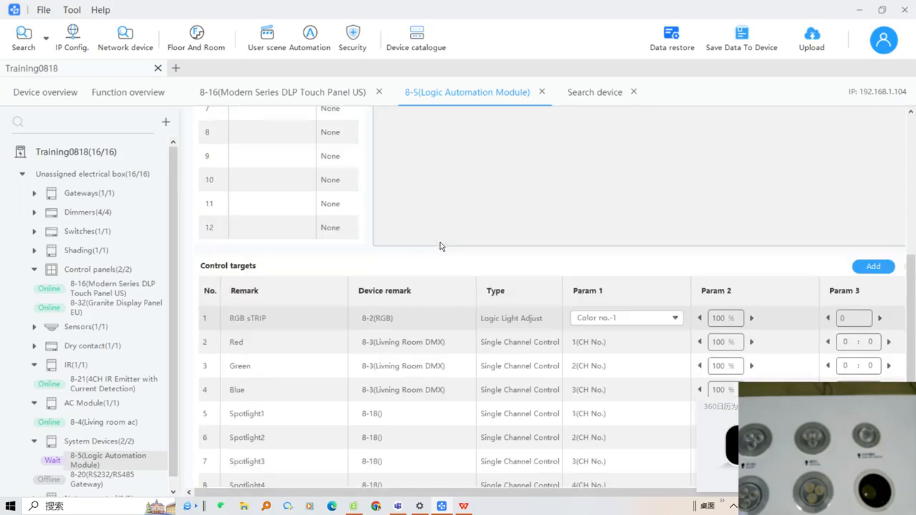
# Step: Delete the RGB strip entry from Table3's control targets and save the Logic Automation Module settings
pyautogui.scroll(3, 481, 308)
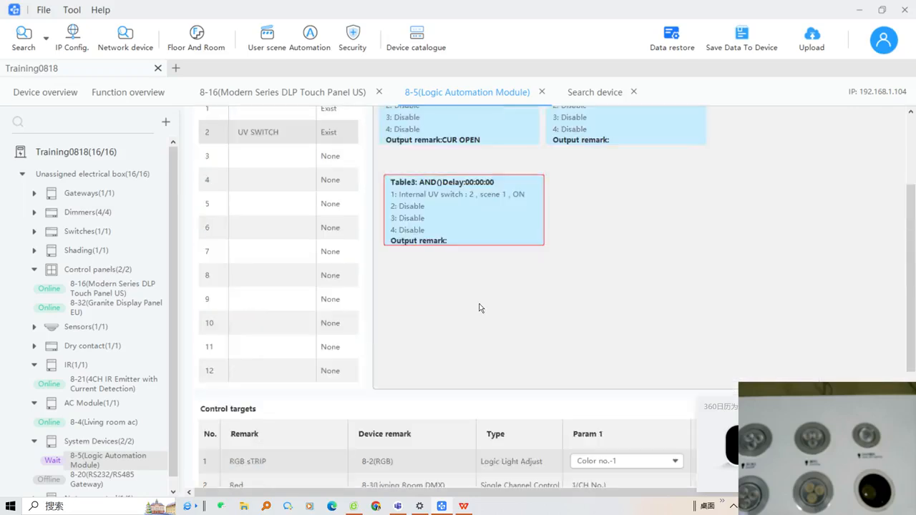
pyautogui.scroll(-2, 461, 292)
pyautogui.rightClick(309, 387)
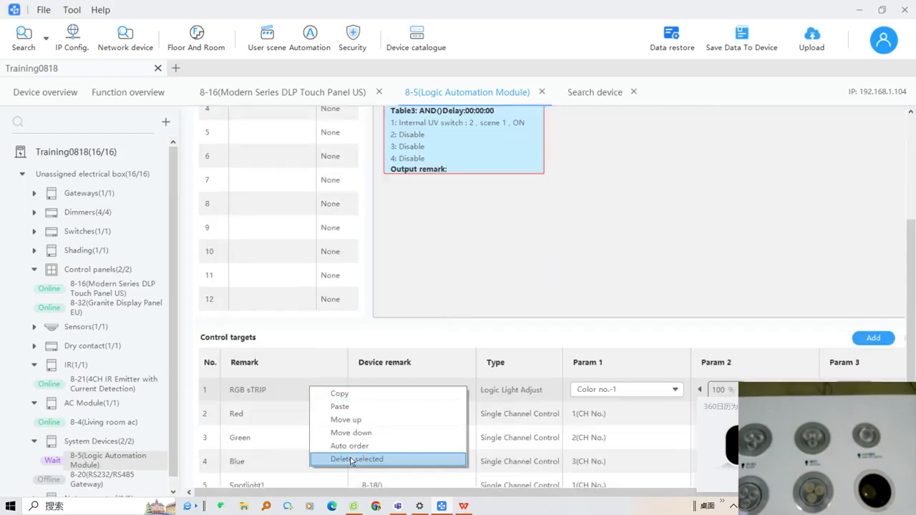
pyautogui.click(352, 459)
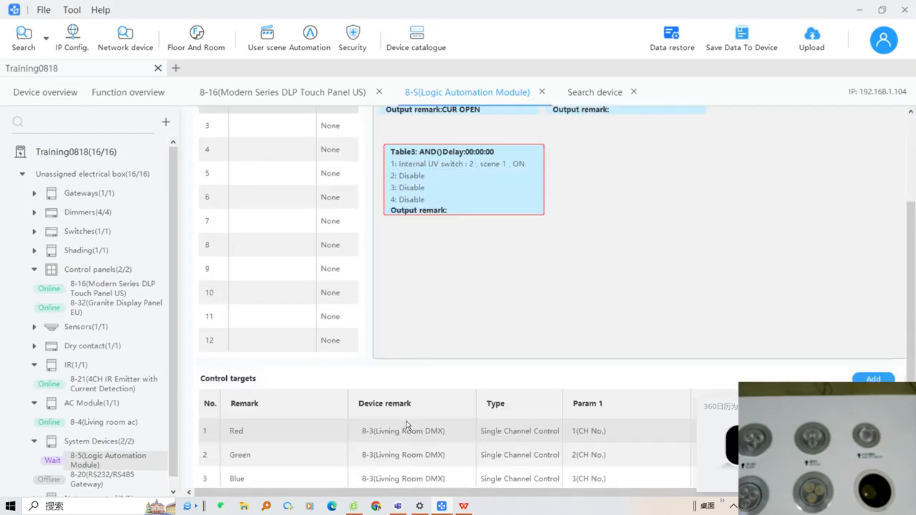
pyautogui.scroll(2, 406, 425)
pyautogui.click(892, 171)
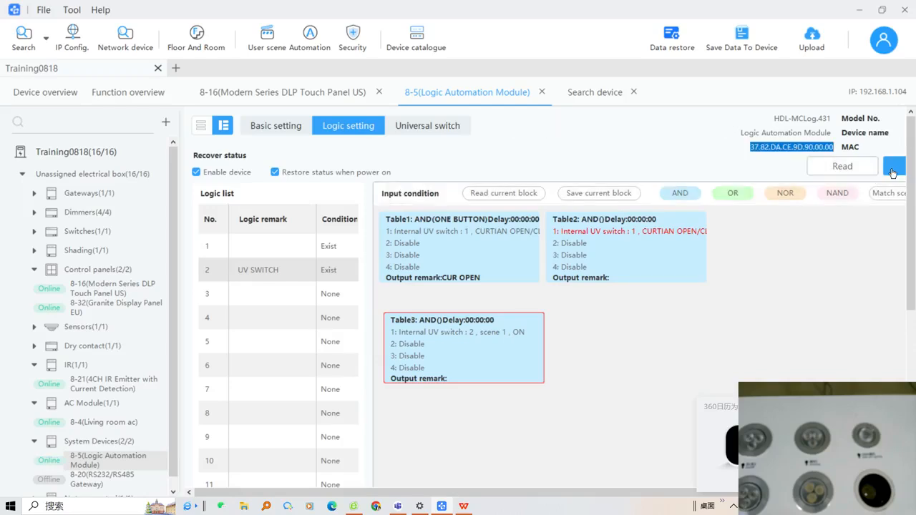
pyautogui.scroll(-3, 597, 324)
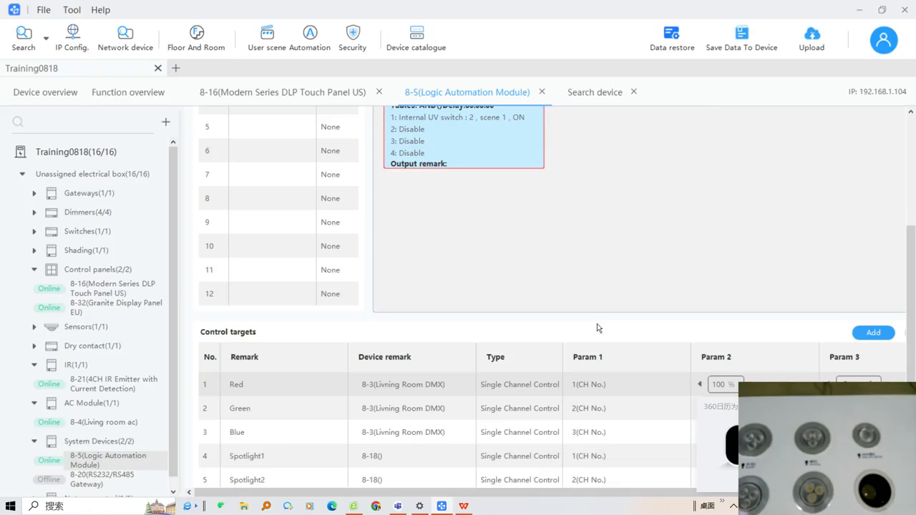
pyautogui.scroll(-1, 363, 402)
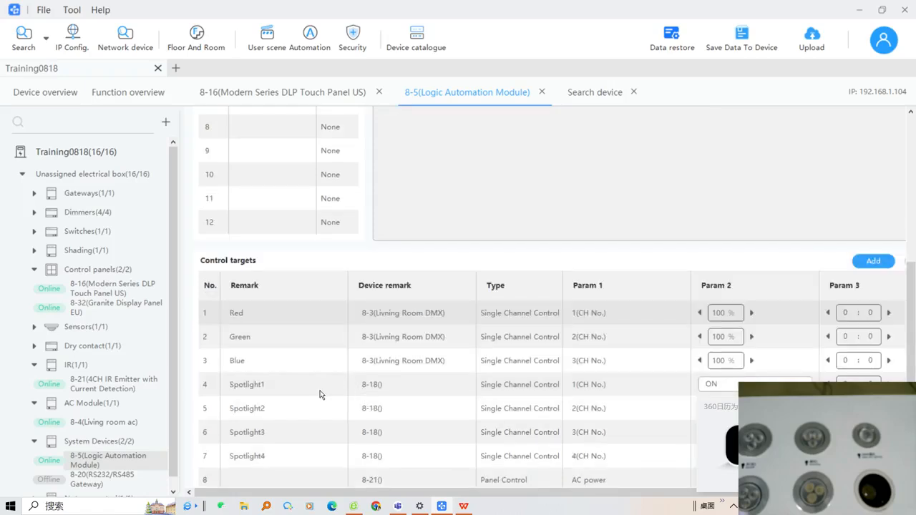
pyautogui.scroll(-1, 320, 394)
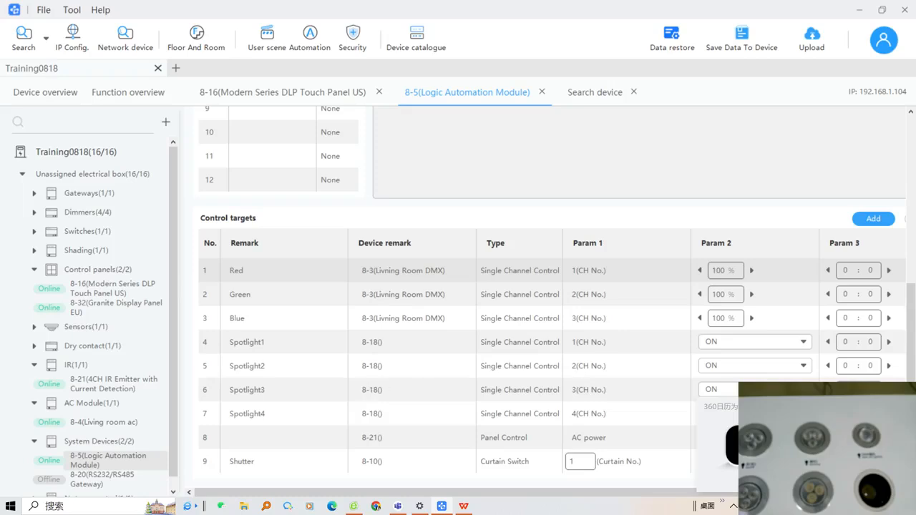
# Step: Add an AND condition block to the empty logic No. 3 in the logic list
pyautogui.scroll(5, 534, 279)
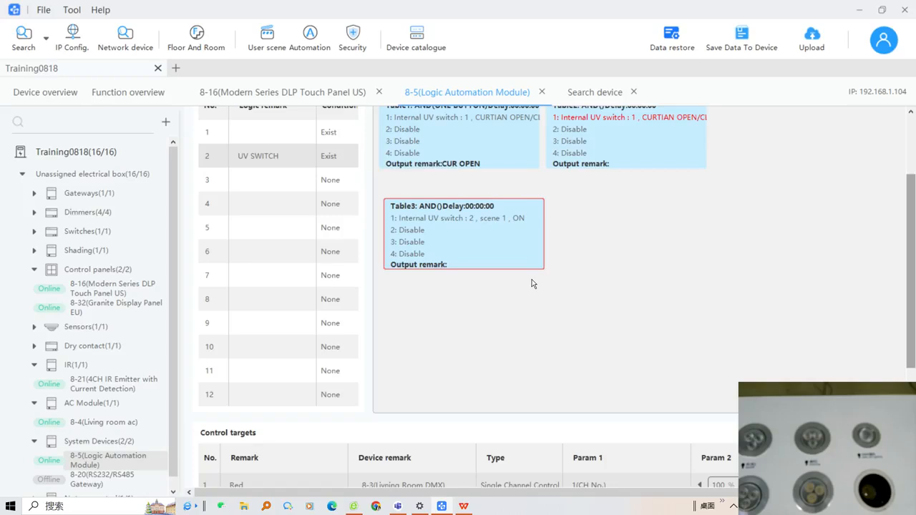
pyautogui.click(254, 184)
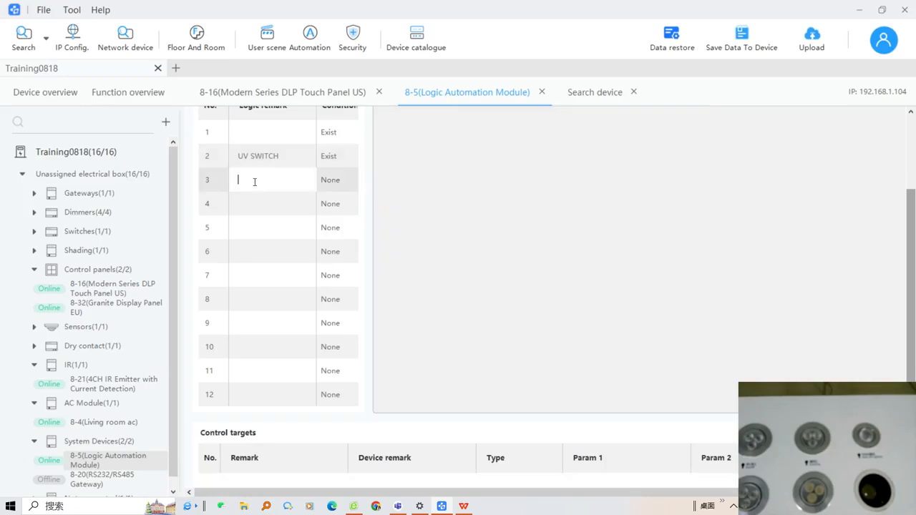
pyautogui.scroll(1, 497, 239)
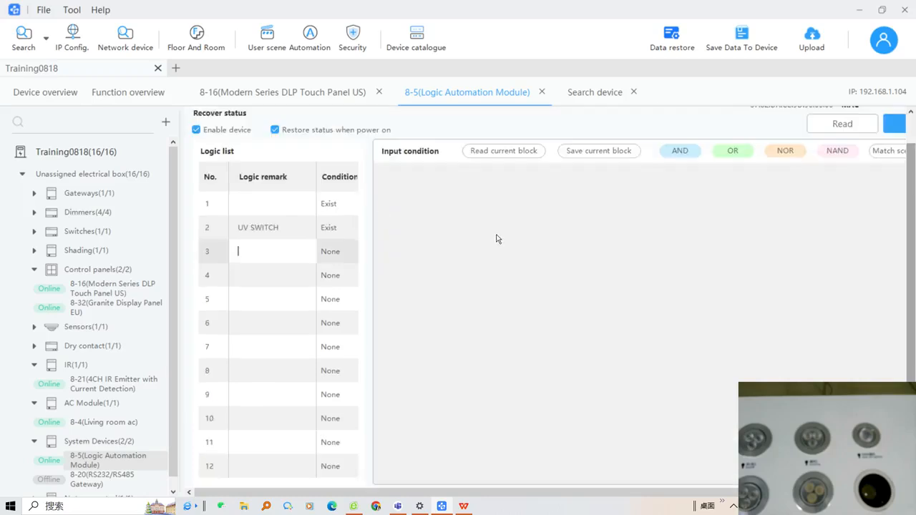
pyautogui.click(680, 154)
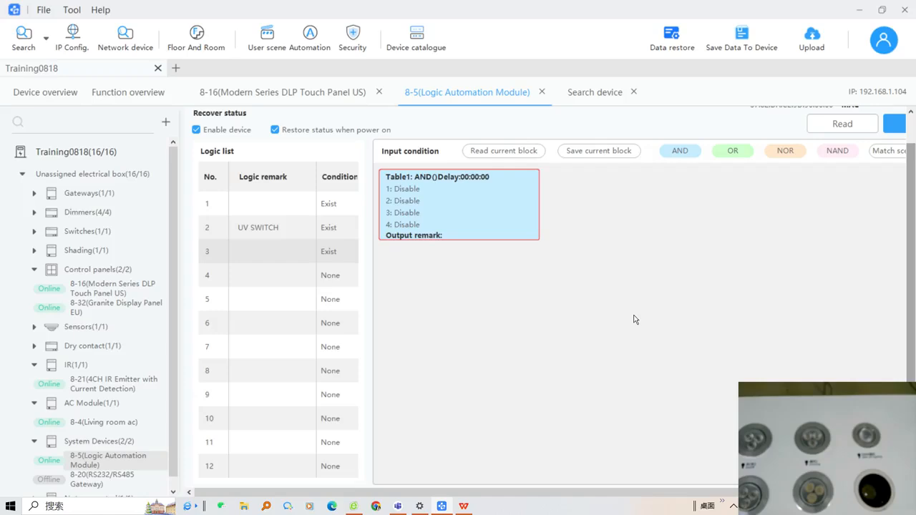
# Step: Open logic No. 1 and move the Table2 "9Pm,lights off" block below Table1
pyautogui.click(275, 209)
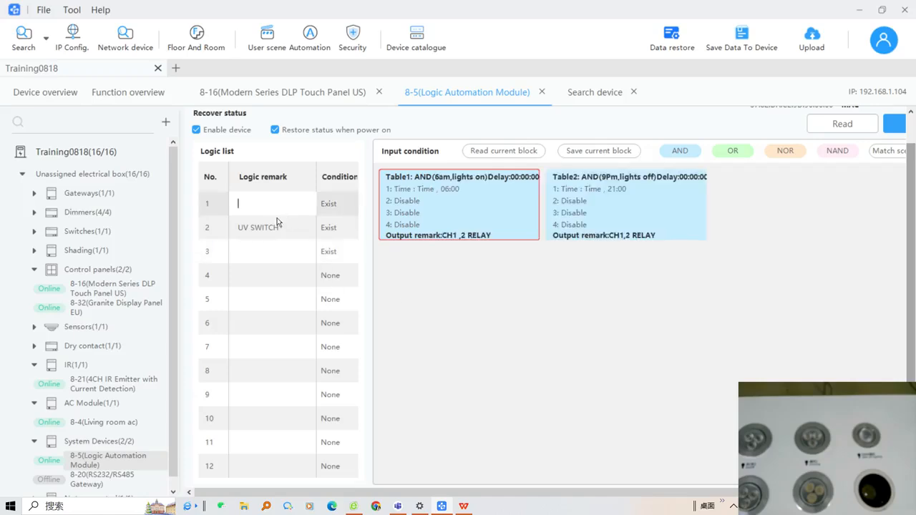
pyautogui.scroll(1, 308, 279)
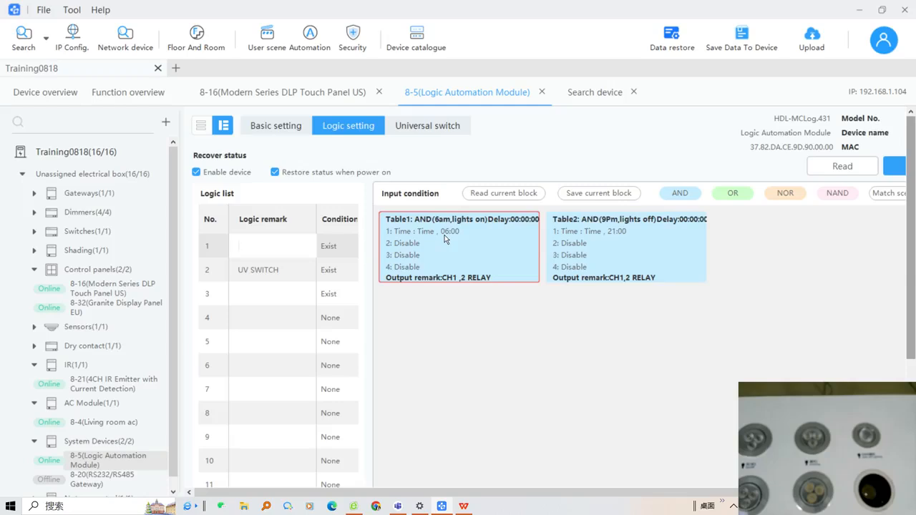
pyautogui.moveTo(607, 235); pyautogui.dragTo(432, 373)
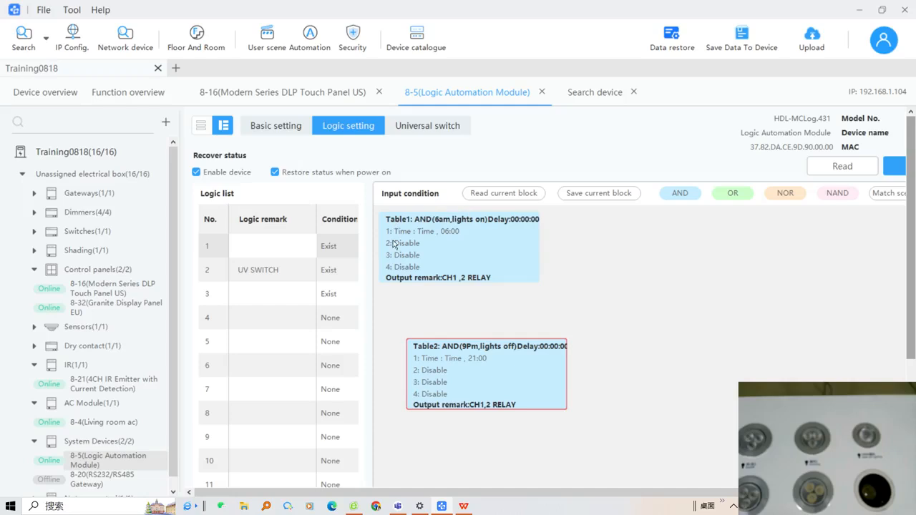
# Step: Add all Switching functions, Spotlight1 to Spotlight4, as ON control targets of Table1 "6am,lights on"
pyautogui.click(444, 239)
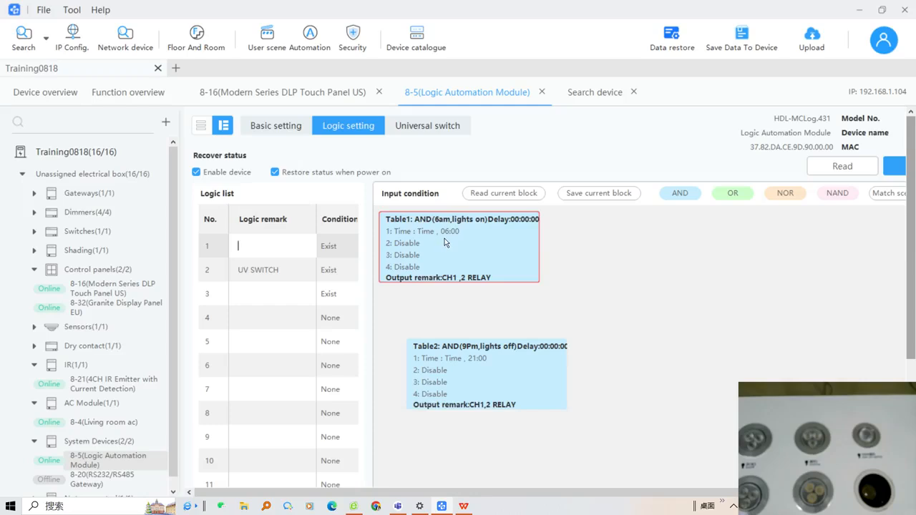
pyautogui.rightClick(444, 240)
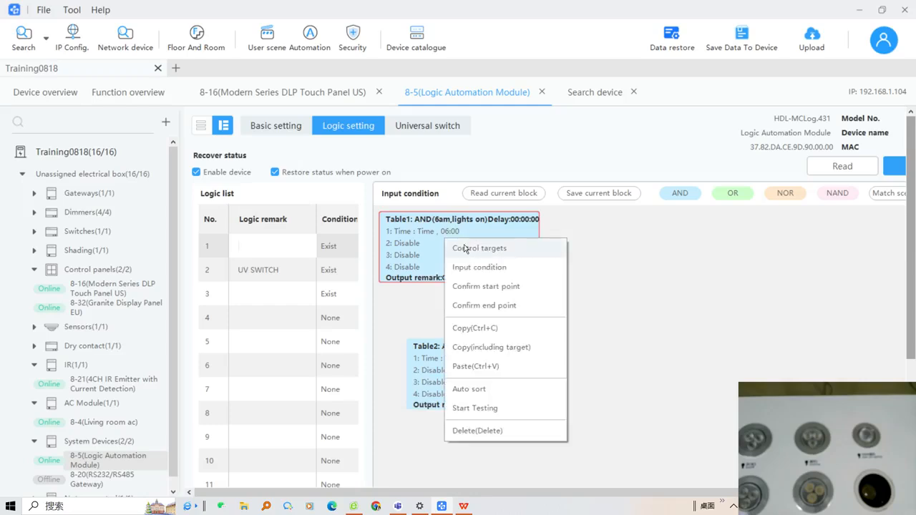
pyautogui.click(474, 250)
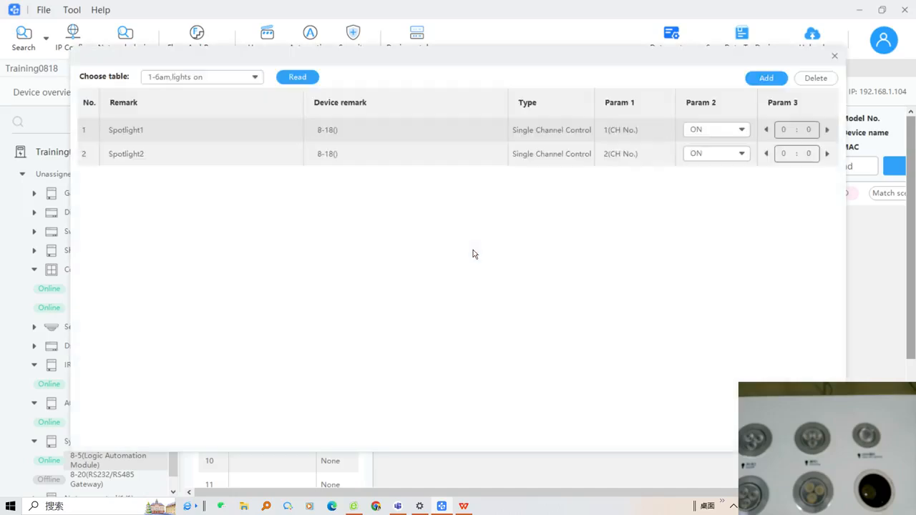
pyautogui.click(764, 79)
pyautogui.click(474, 113)
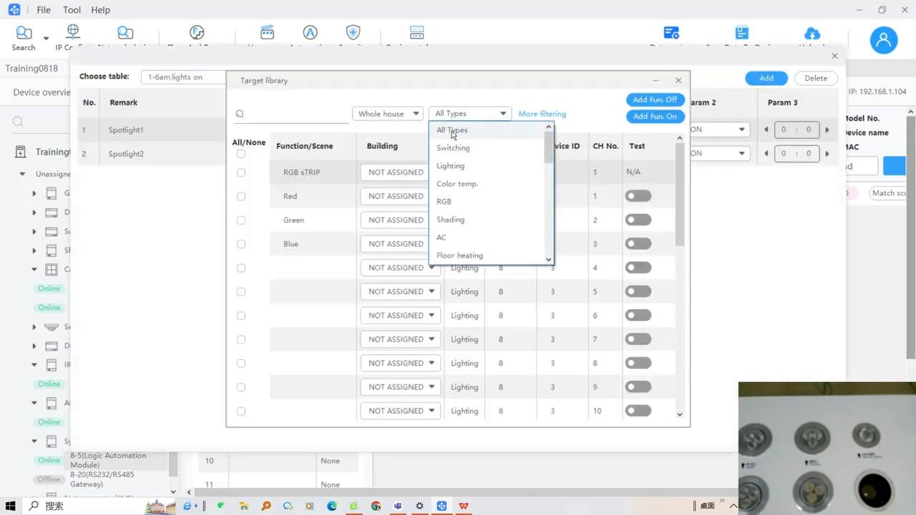
pyautogui.click(457, 147)
pyautogui.click(241, 154)
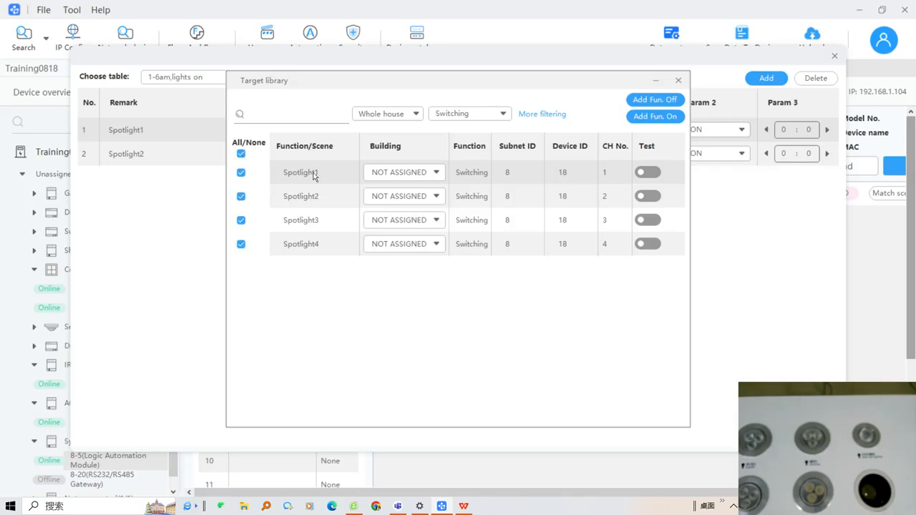
pyautogui.click(642, 119)
# Step: Add all Color temp. functions, including Dali1 to Dali3, as ON targets of Table1 and close its target list
pyautogui.click(504, 114)
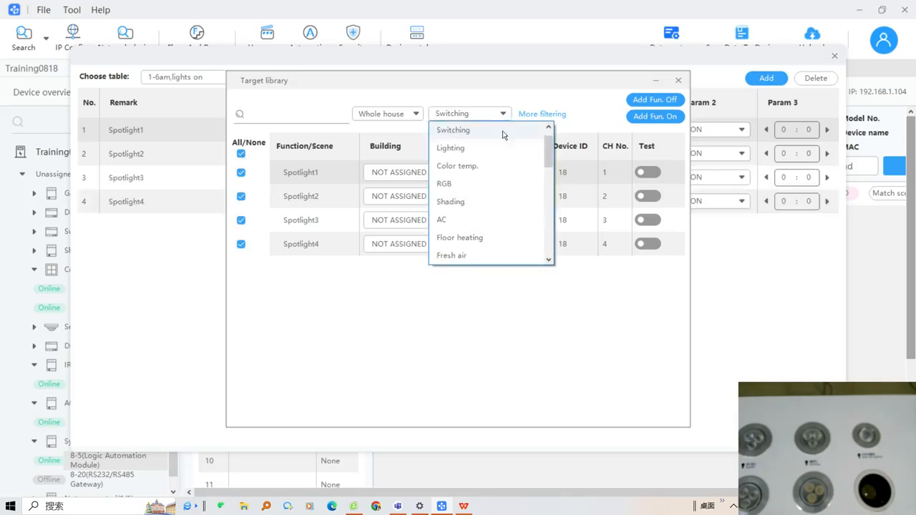
pyautogui.click(466, 165)
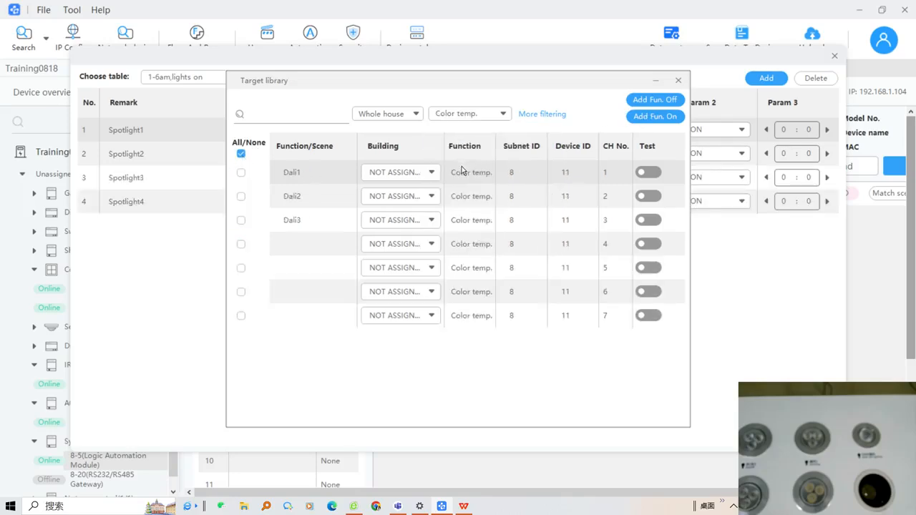
pyautogui.click(240, 173)
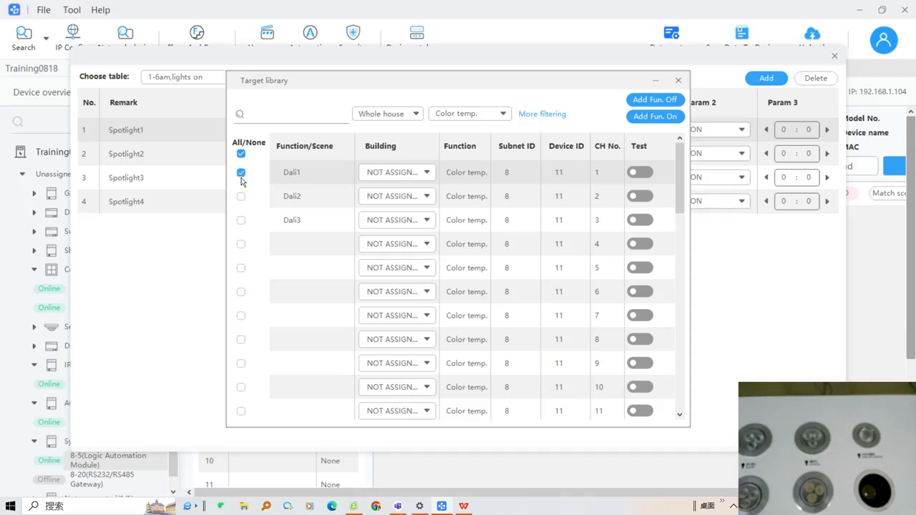
pyautogui.click(240, 154)
pyautogui.click(240, 154)
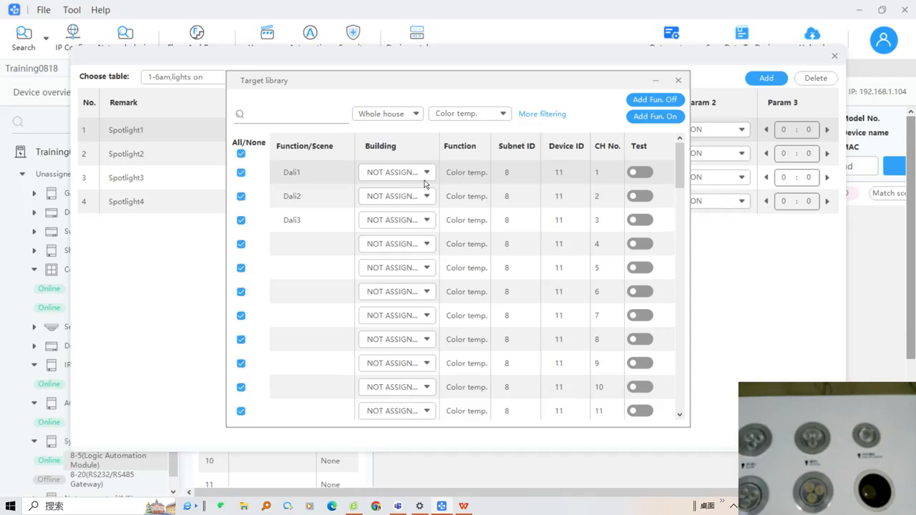
pyautogui.click(653, 118)
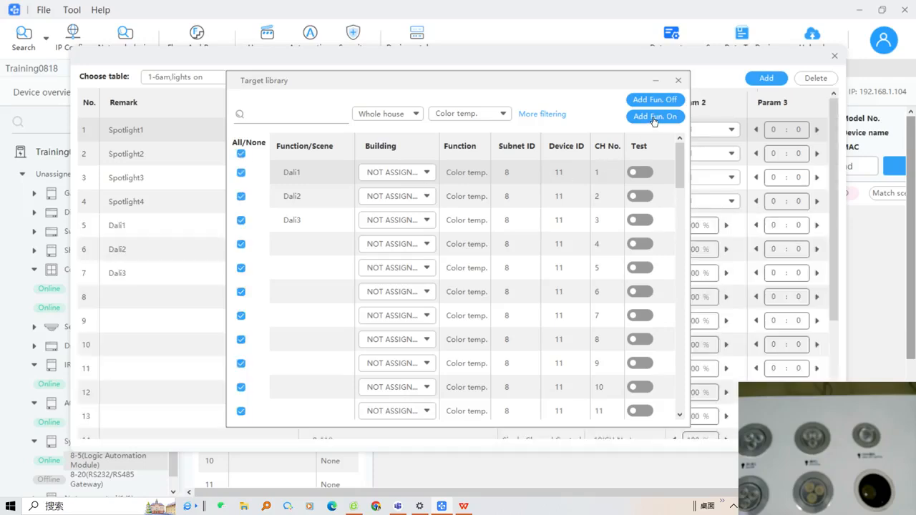
pyautogui.click(679, 81)
pyautogui.scroll(-3, 447, 323)
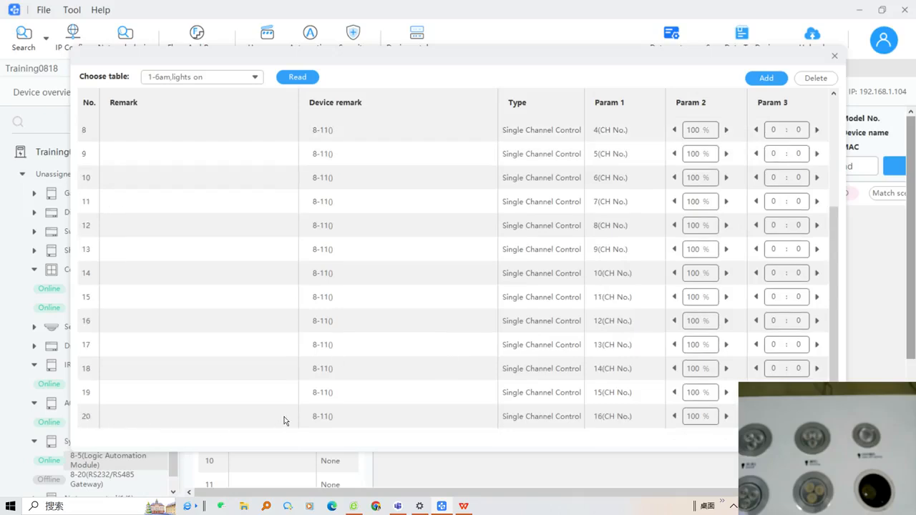
pyautogui.scroll(3, 286, 415)
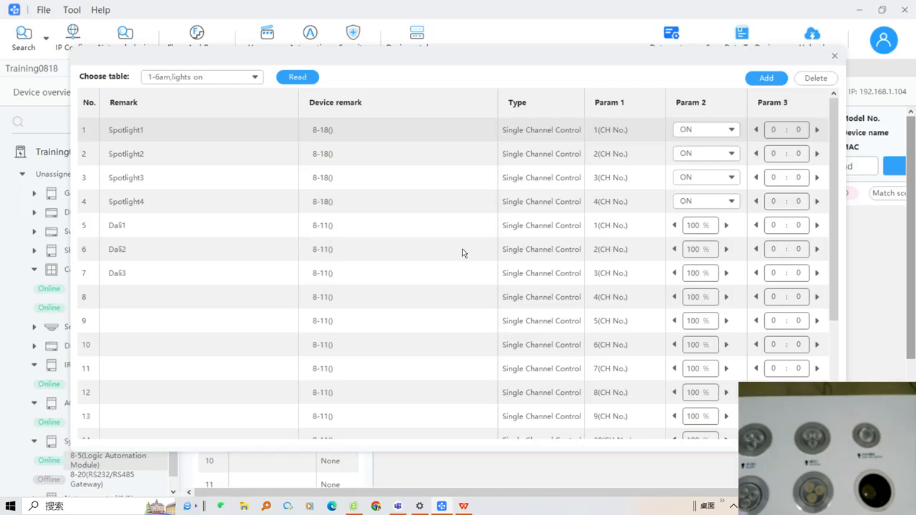
pyautogui.scroll(-3, 344, 313)
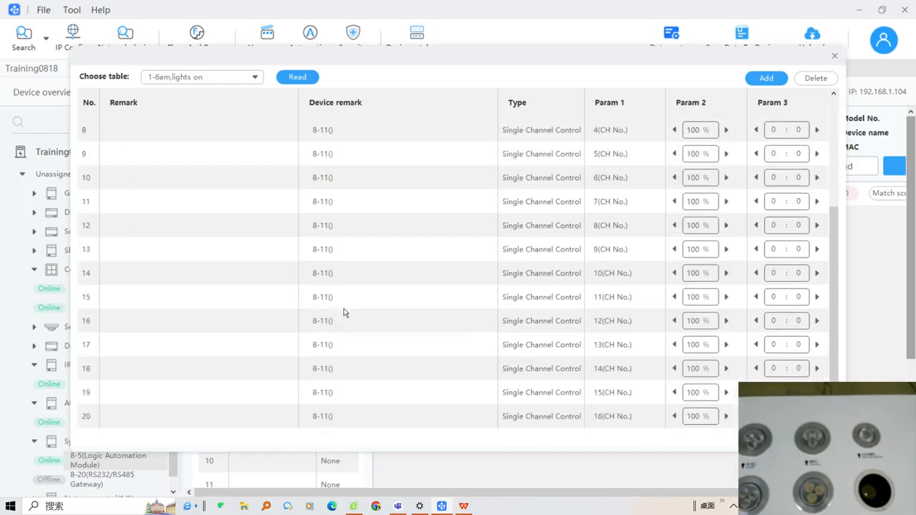
pyautogui.click(833, 56)
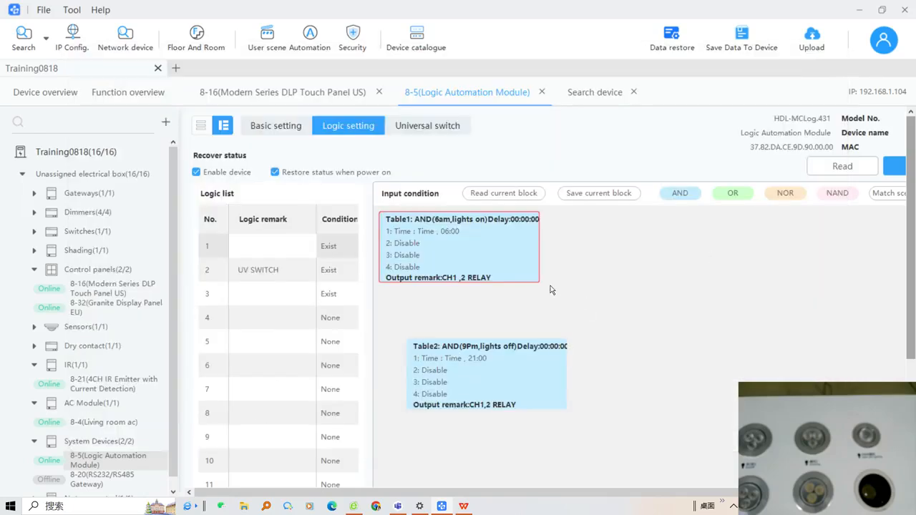
# Step: Add a third AND block to logic No. 1 and place it beside Table1, level with it
pyautogui.click(681, 193)
pyautogui.click(753, 226)
pyautogui.moveTo(753, 226); pyautogui.dragTo(620, 226)
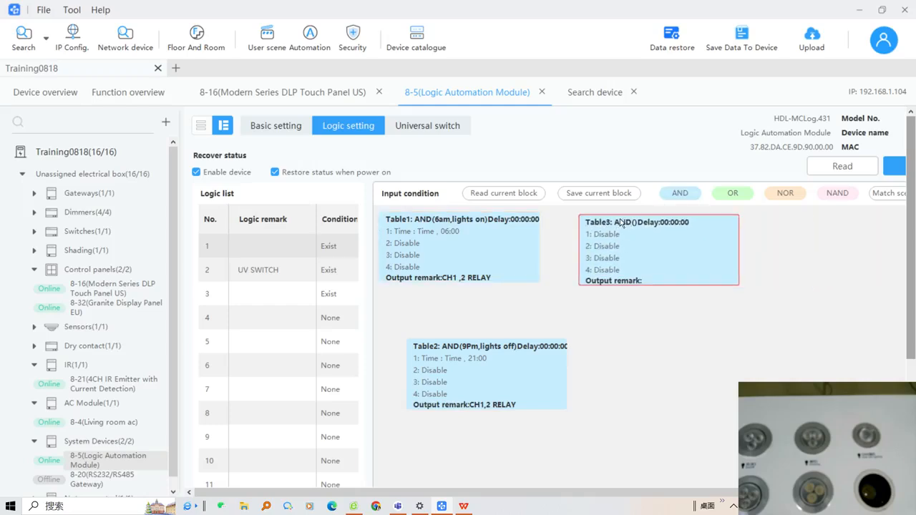
pyautogui.moveTo(619, 223); pyautogui.dragTo(618, 218)
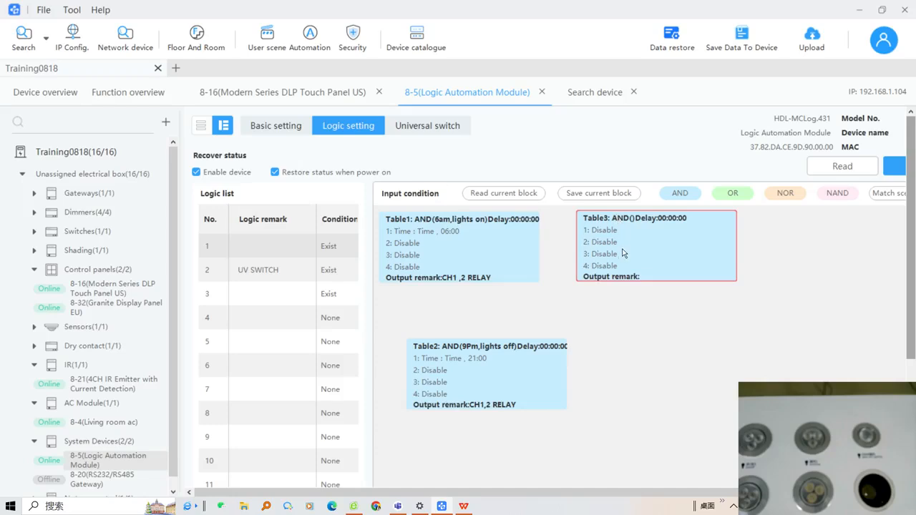
# Step: Link Table1 as the start point to Table3 as the end point, using Table3's condition No.1
pyautogui.rightClick(467, 231)
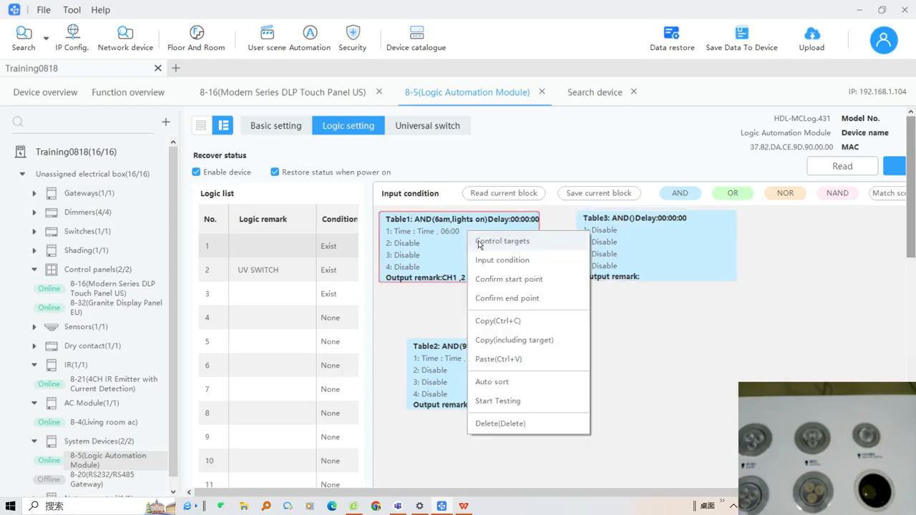
pyautogui.click(499, 279)
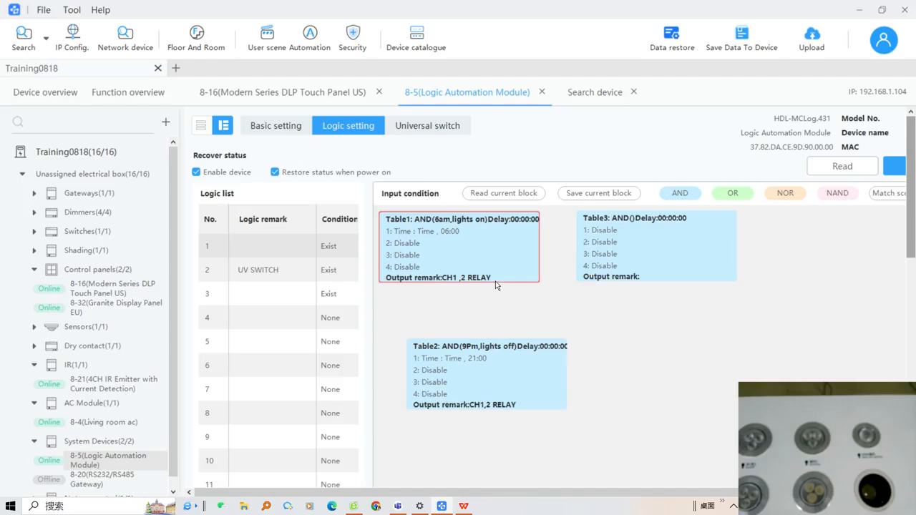
pyautogui.rightClick(614, 239)
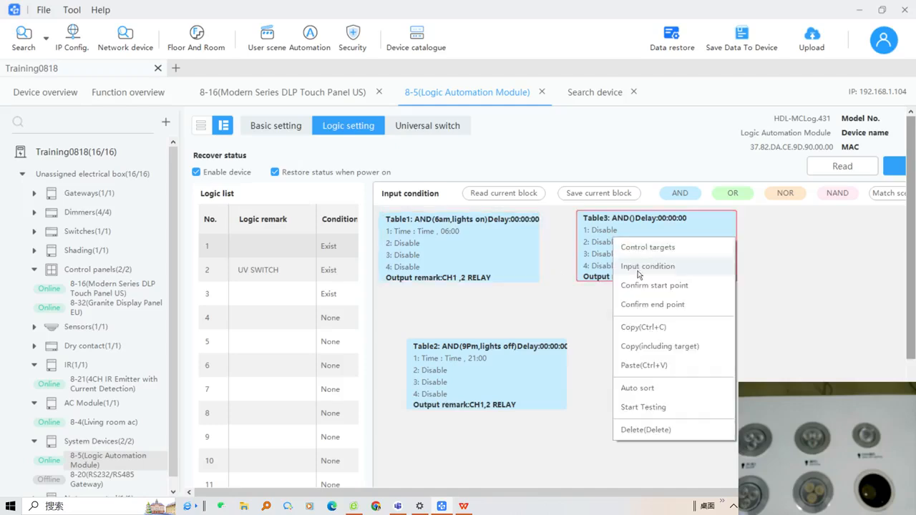
pyautogui.click(640, 309)
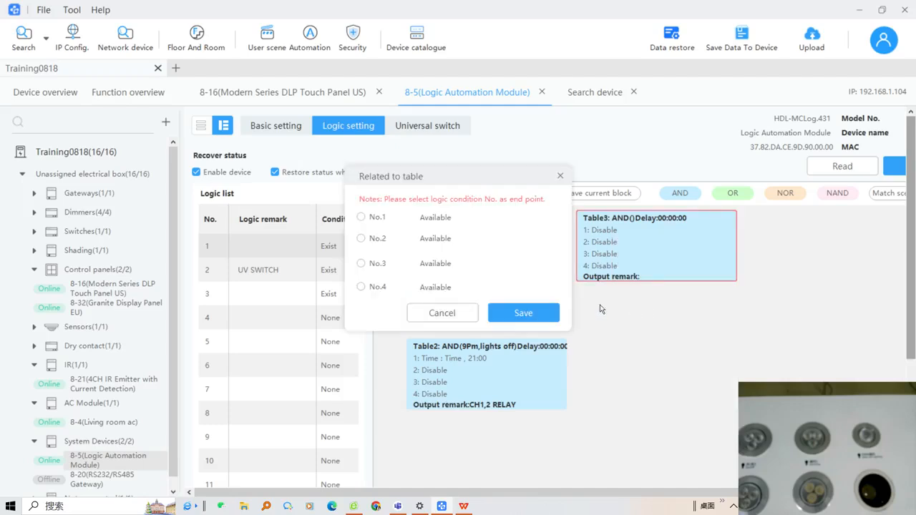
pyautogui.click(516, 313)
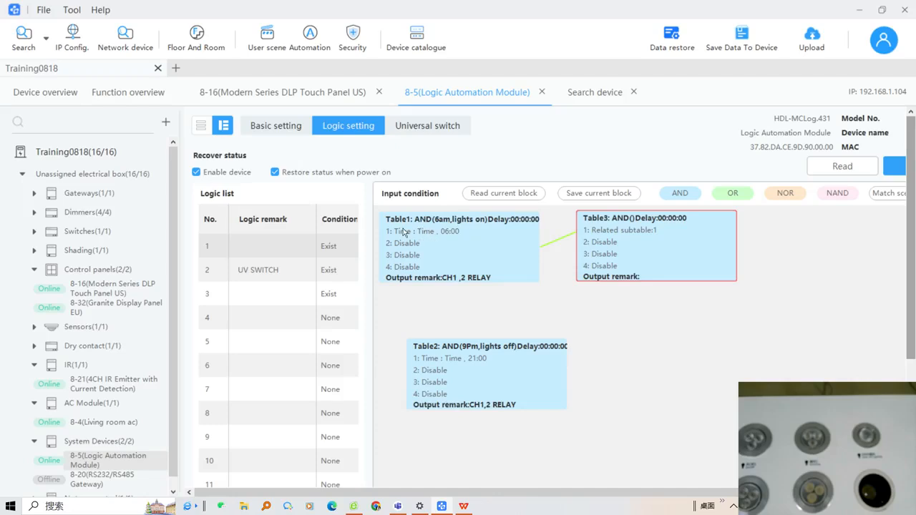
# Step: Open the target library for Table3's control targets and filter it by Color temp. and by RGB
pyautogui.rightClick(636, 235)
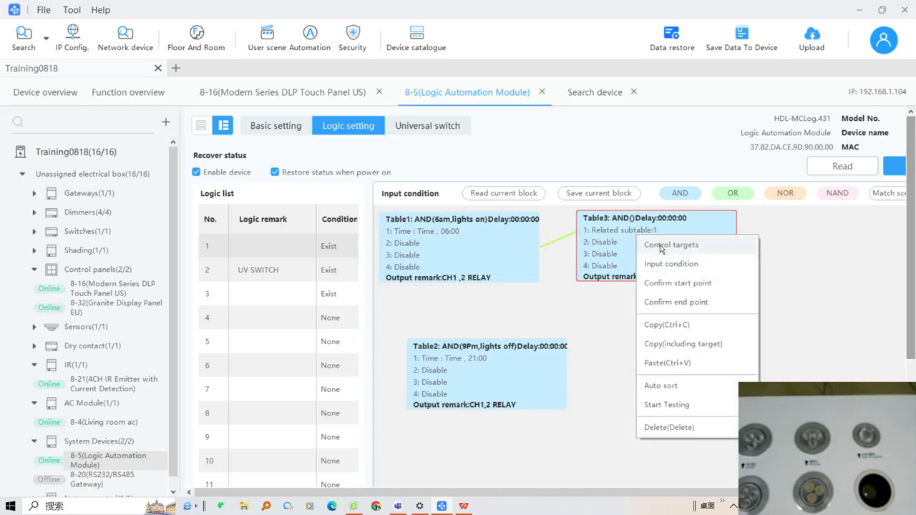
pyautogui.click(660, 245)
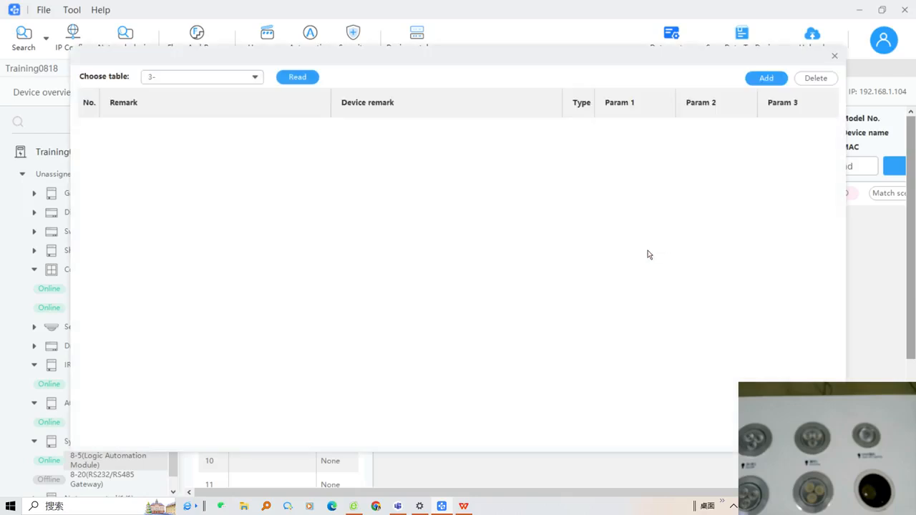
pyautogui.click(765, 78)
pyautogui.click(487, 115)
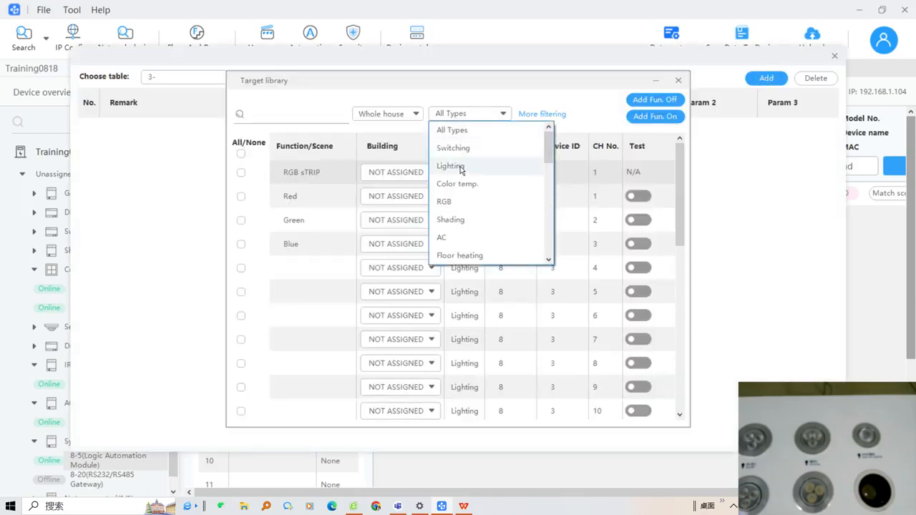
pyautogui.click(455, 184)
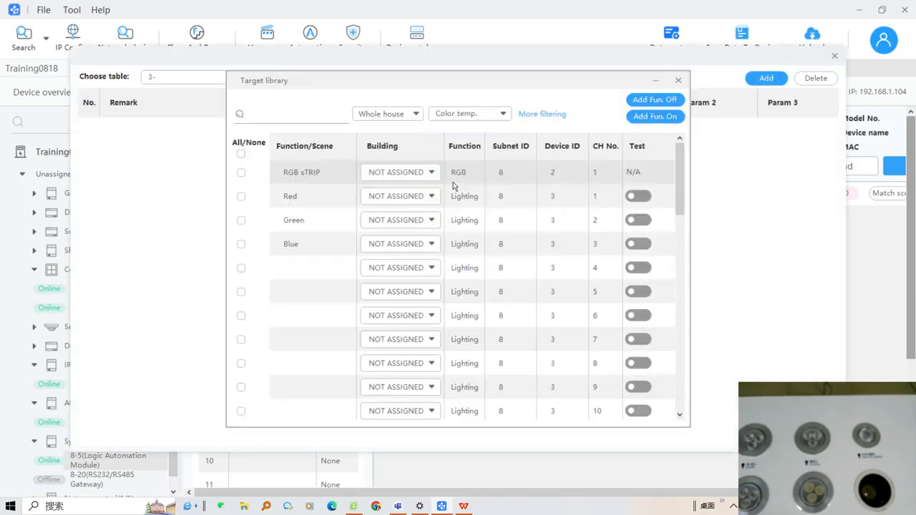
pyautogui.click(485, 115)
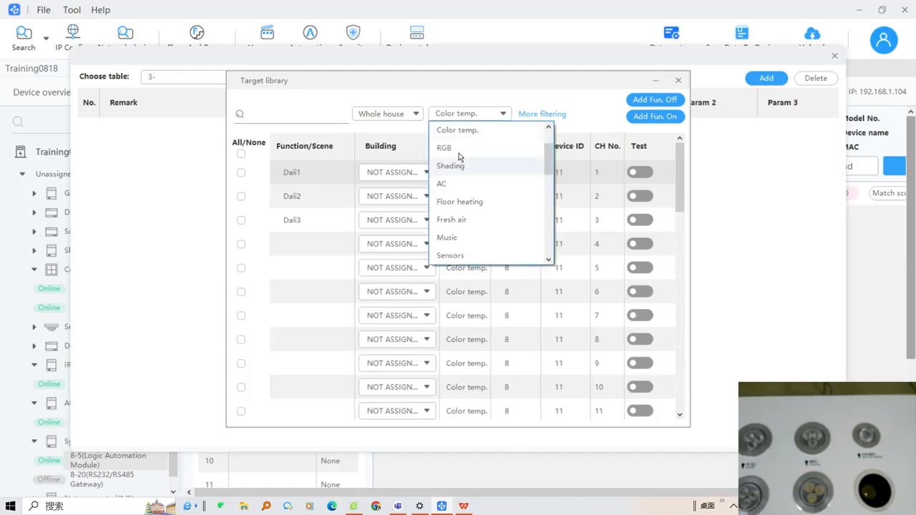
pyautogui.click(459, 148)
# Step: Add all Lighting functions, including Red, Green and Blue, as ON targets of Table3 and close its target list
pyautogui.click(472, 116)
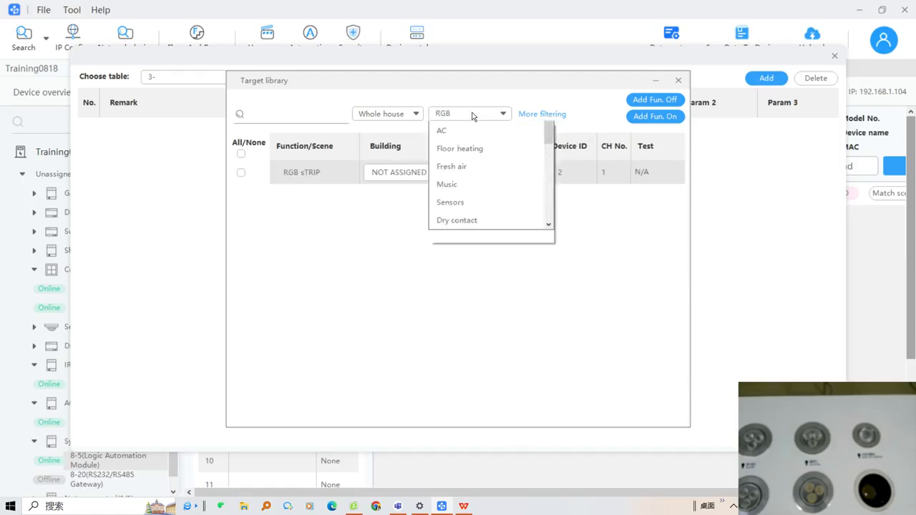
pyautogui.scroll(-1, 465, 210)
pyautogui.scroll(1, 463, 210)
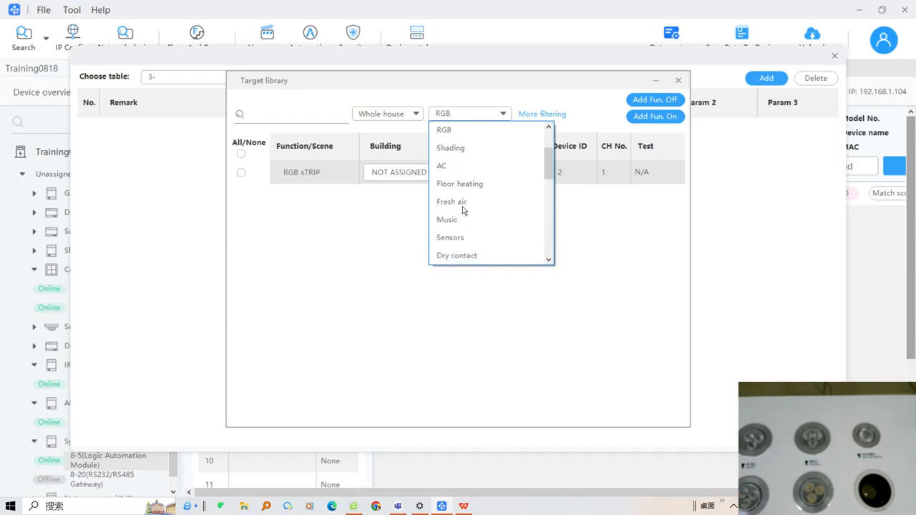
pyautogui.scroll(1, 459, 213)
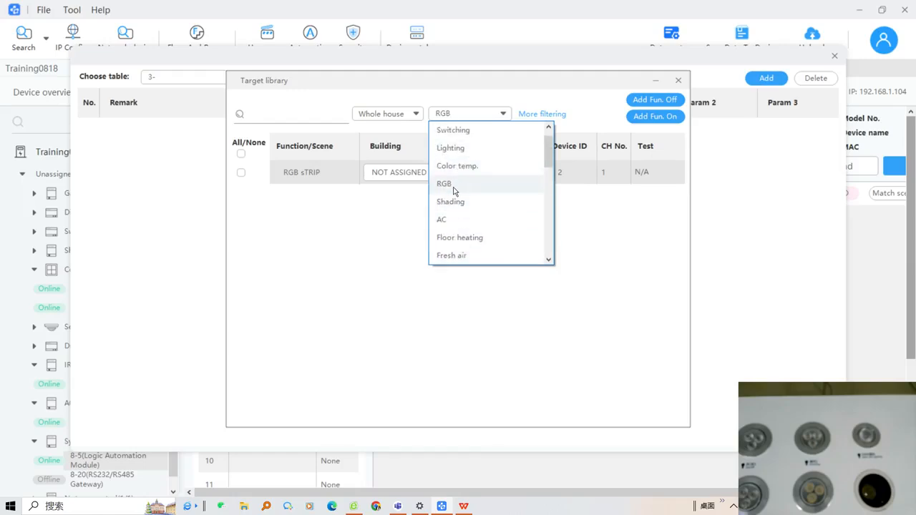
pyautogui.click(455, 148)
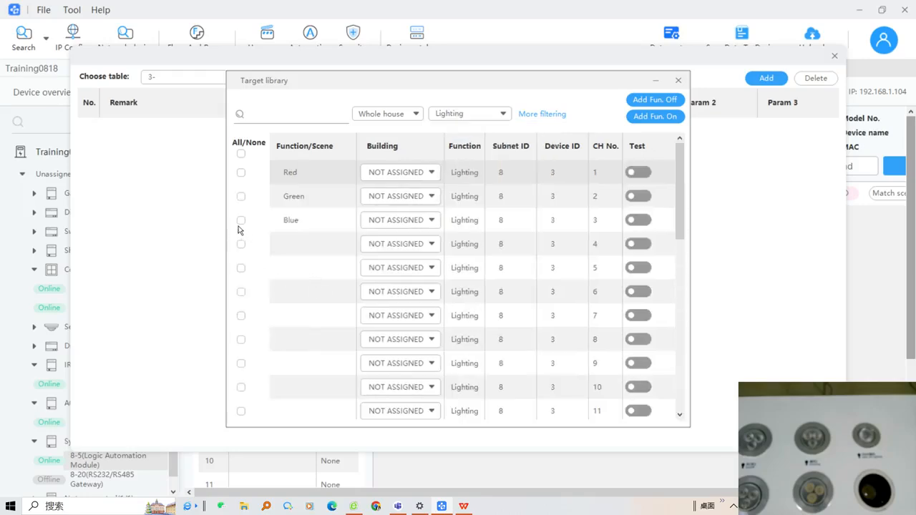
pyautogui.click(241, 153)
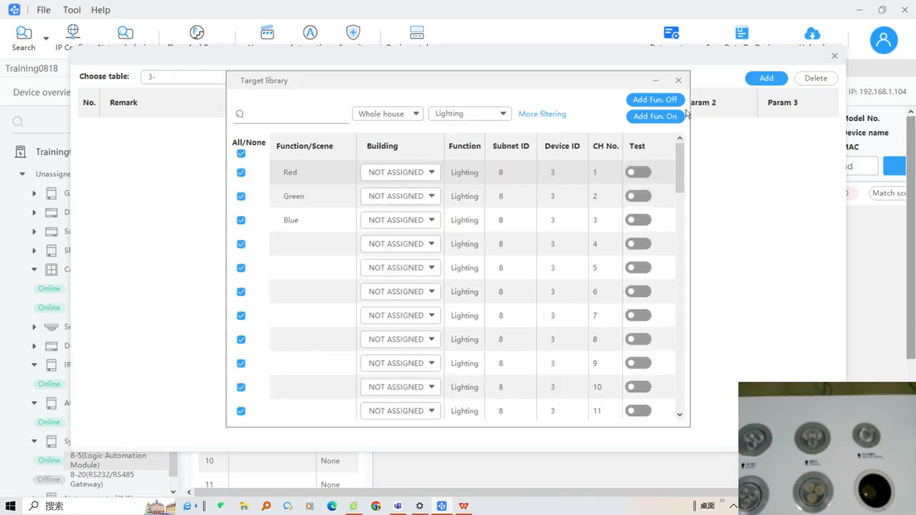
pyautogui.click(665, 118)
pyautogui.click(679, 80)
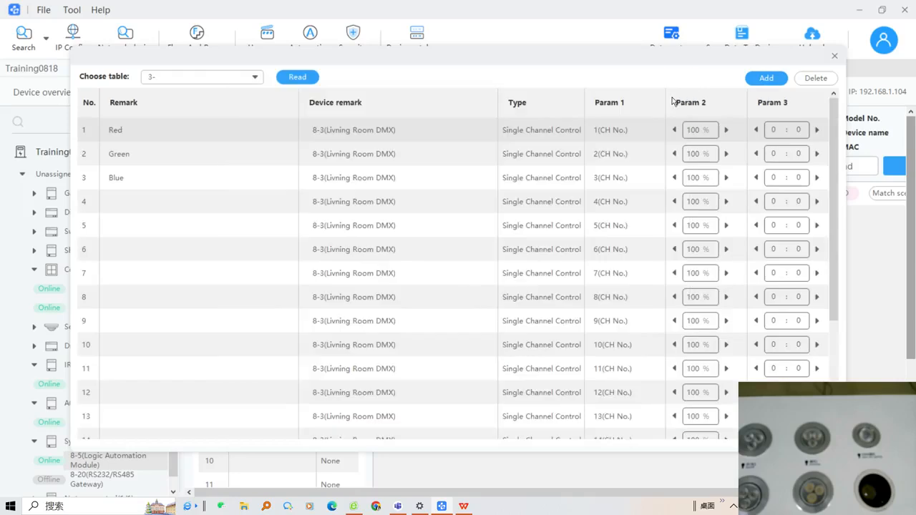
pyautogui.scroll(-3, 468, 300)
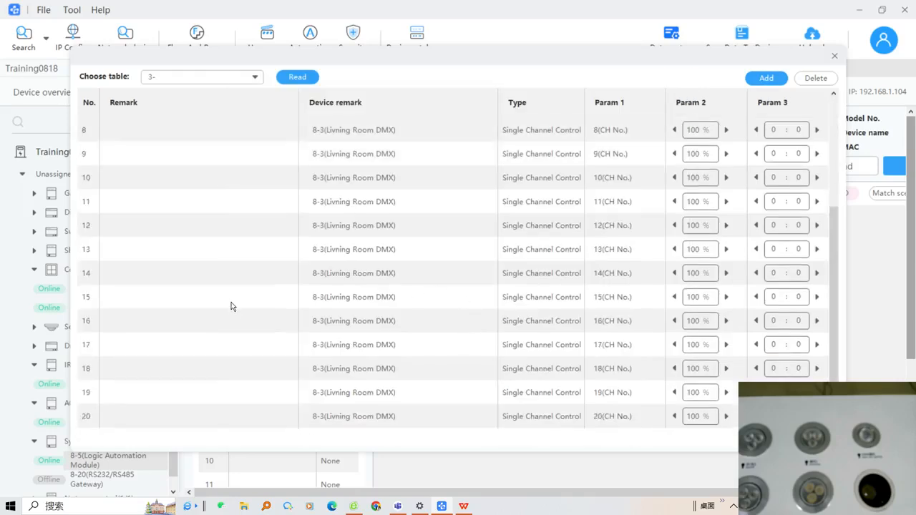
pyautogui.click(835, 56)
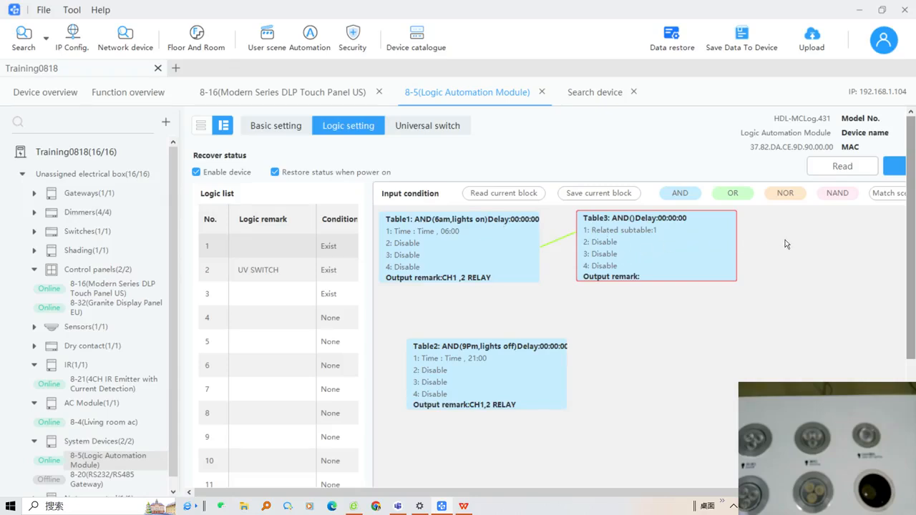
# Step: Add a fourth AND block to logic No. 1 and place it beside Table3, level with it
pyautogui.click(680, 197)
pyautogui.moveTo(898, 229); pyautogui.dragTo(773, 229)
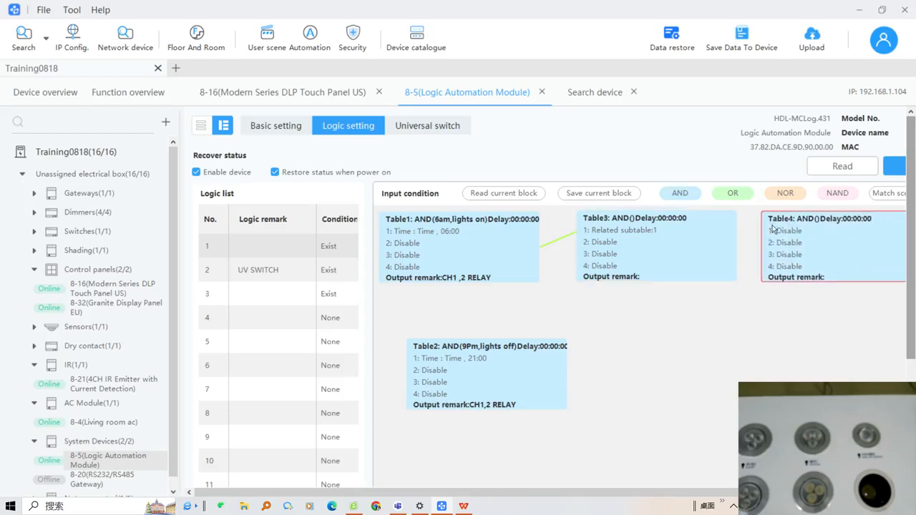
pyautogui.doubleClick(663, 238)
pyautogui.rightClick(663, 238)
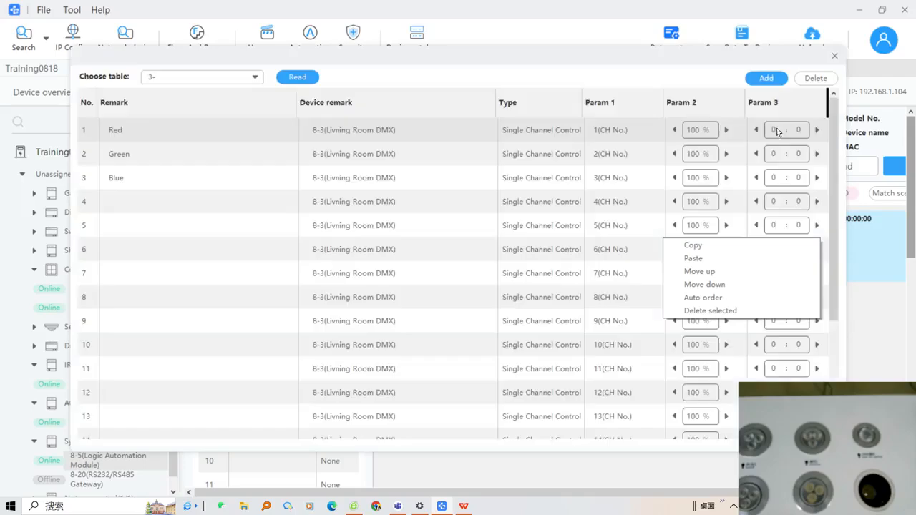
pyautogui.click(834, 56)
pyautogui.click(834, 56)
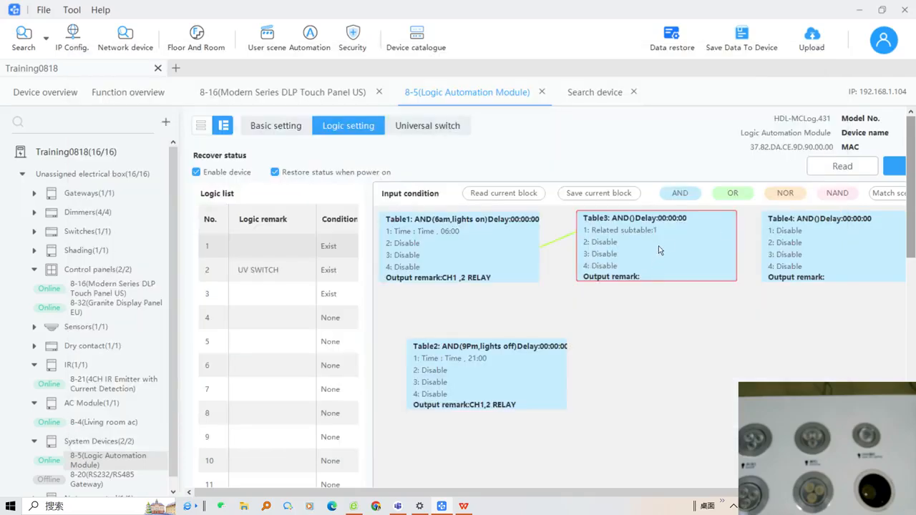
# Step: Link Table3 as the start point to Table4 as the end point, using Table4's condition No.2
pyautogui.rightClick(666, 238)
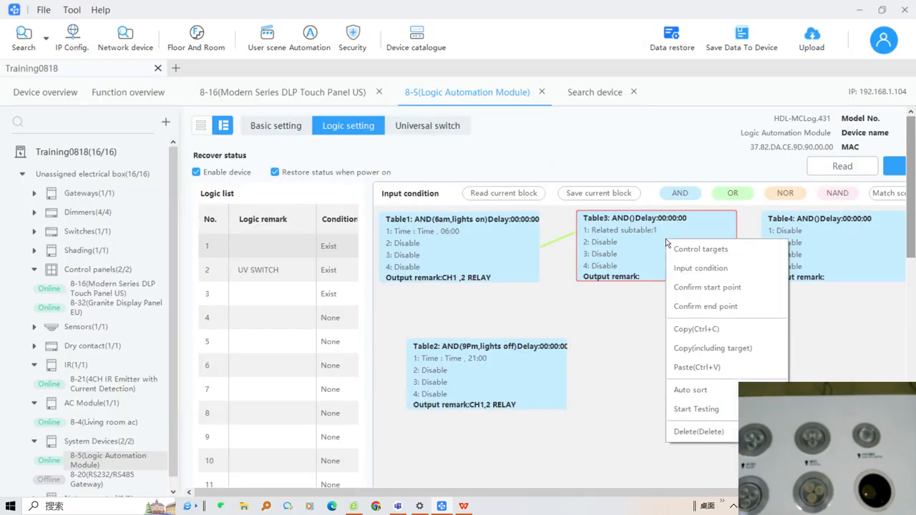
pyautogui.click(692, 290)
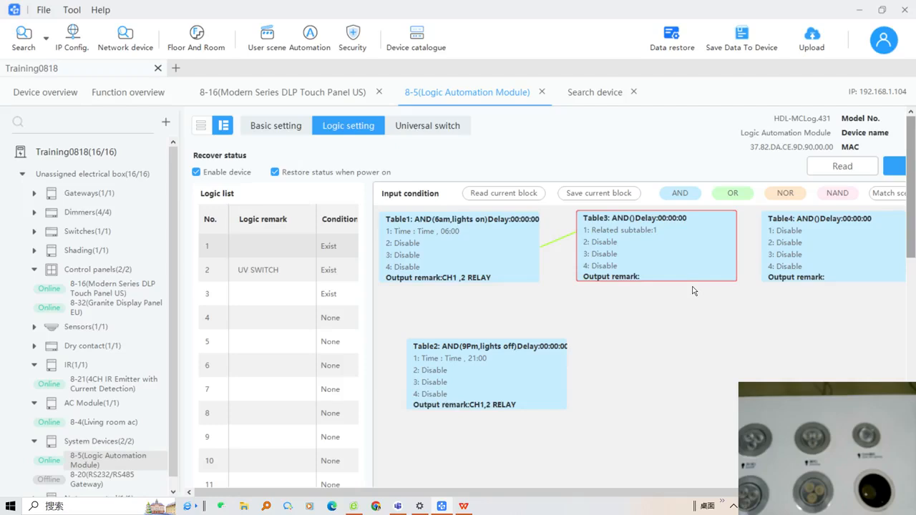
pyautogui.rightClick(790, 245)
pyautogui.click(814, 307)
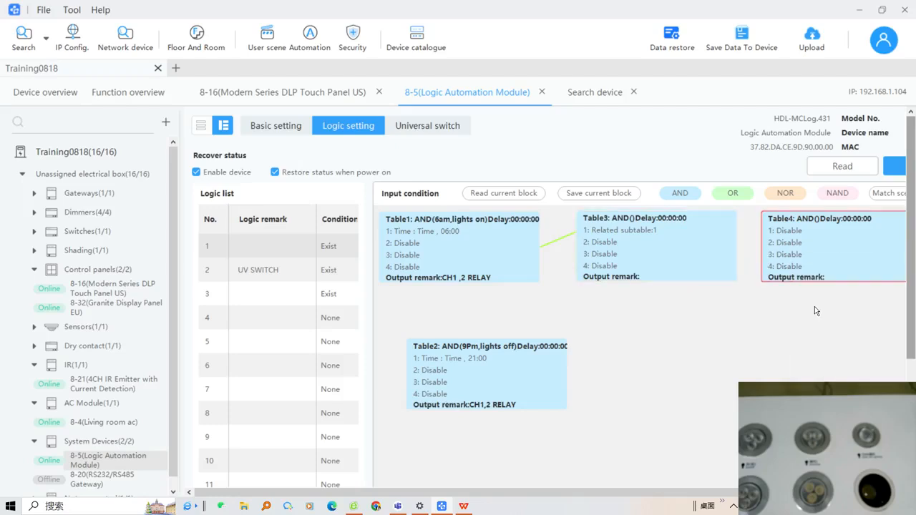
pyautogui.click(361, 239)
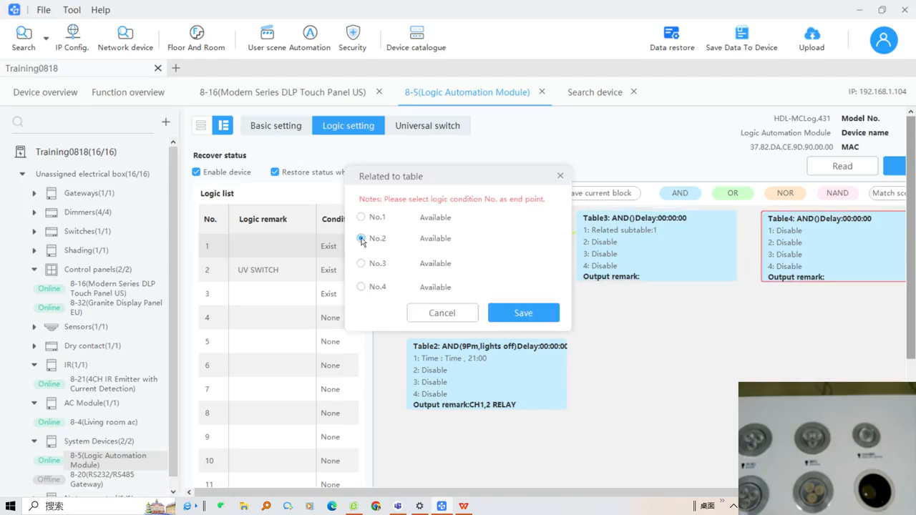
pyautogui.click(523, 314)
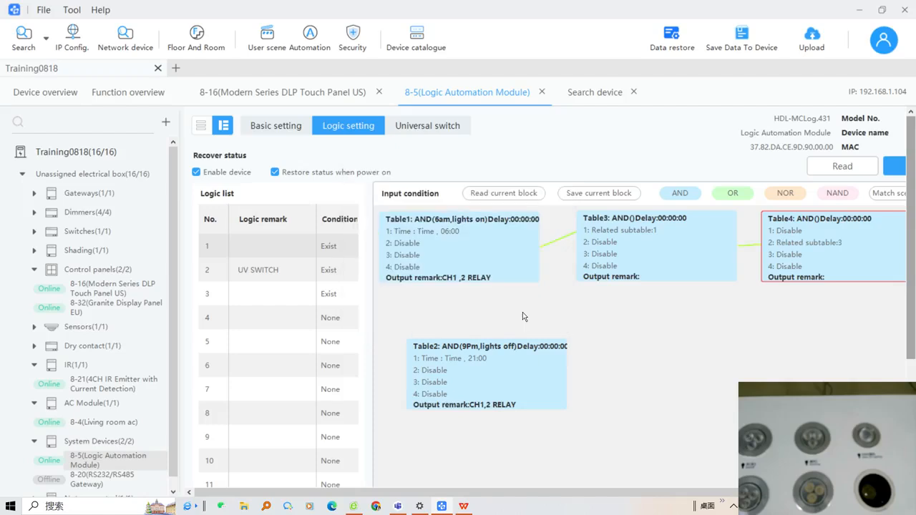
# Step: Add all functions of All Types, including RGB sTRIP, Red, Green and Blue, as ON control targets of Table4
pyautogui.rightClick(801, 245)
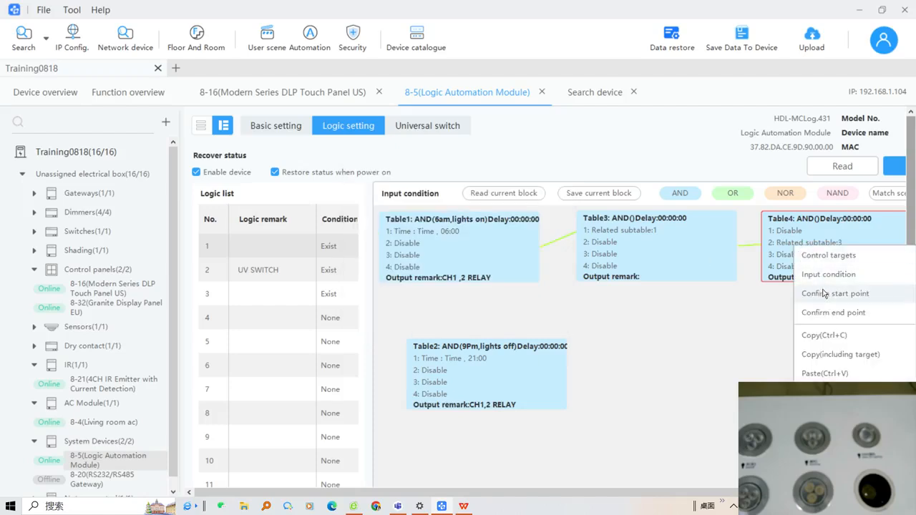
pyautogui.click(820, 256)
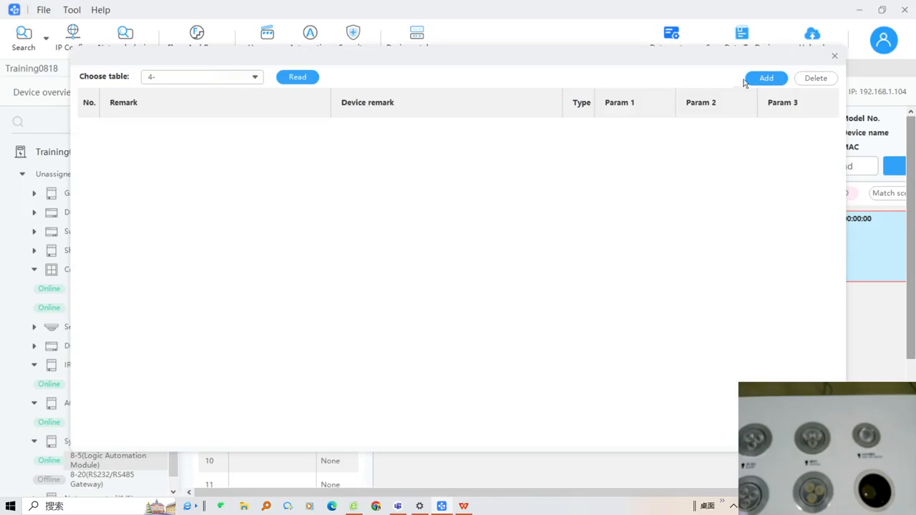
pyautogui.click(765, 81)
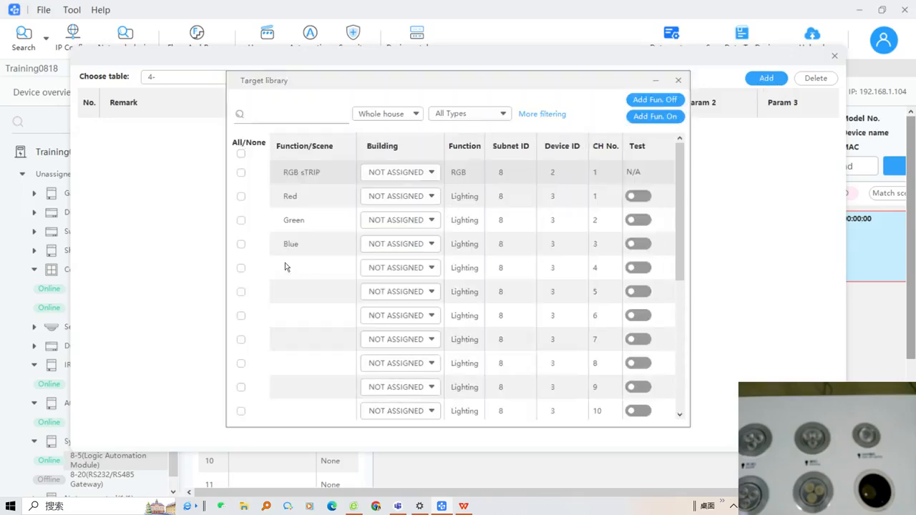
pyautogui.click(240, 155)
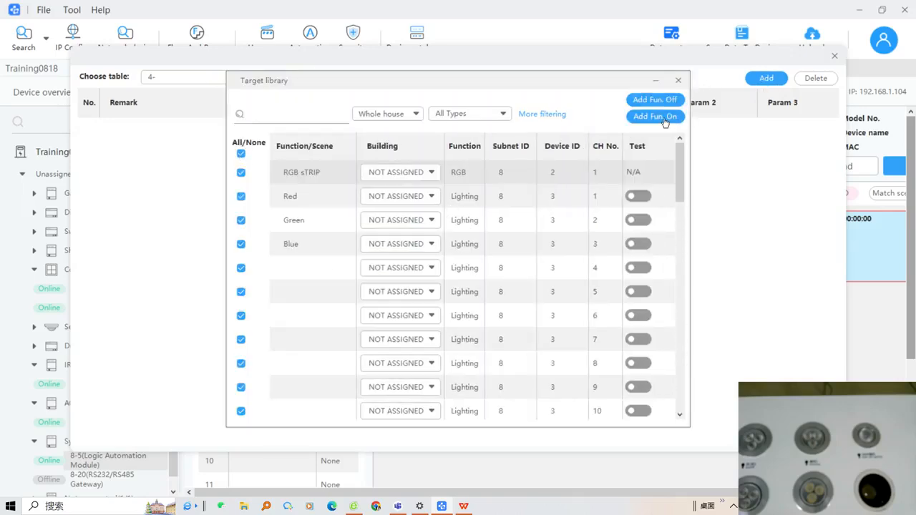
pyautogui.click(664, 119)
pyautogui.click(679, 80)
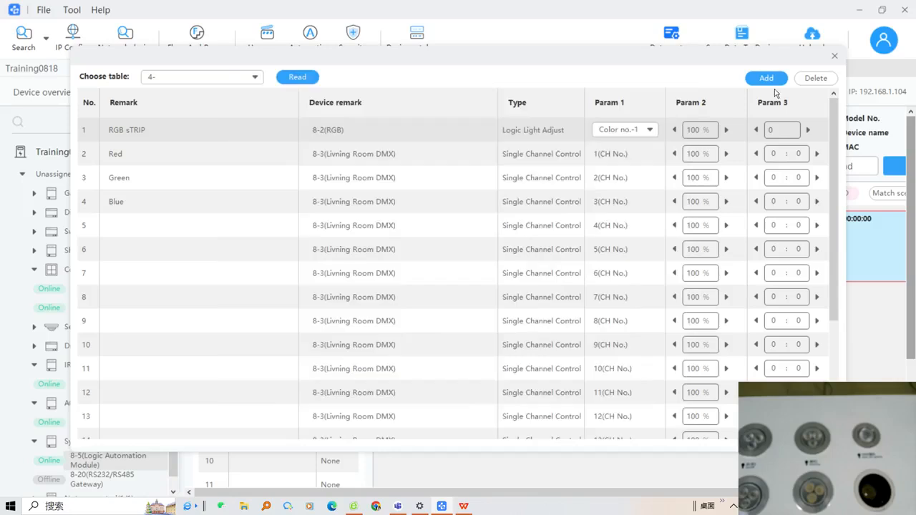
# Step: Close Table4's target list and save the logic settings to the Logic Automation Module
pyautogui.click(834, 56)
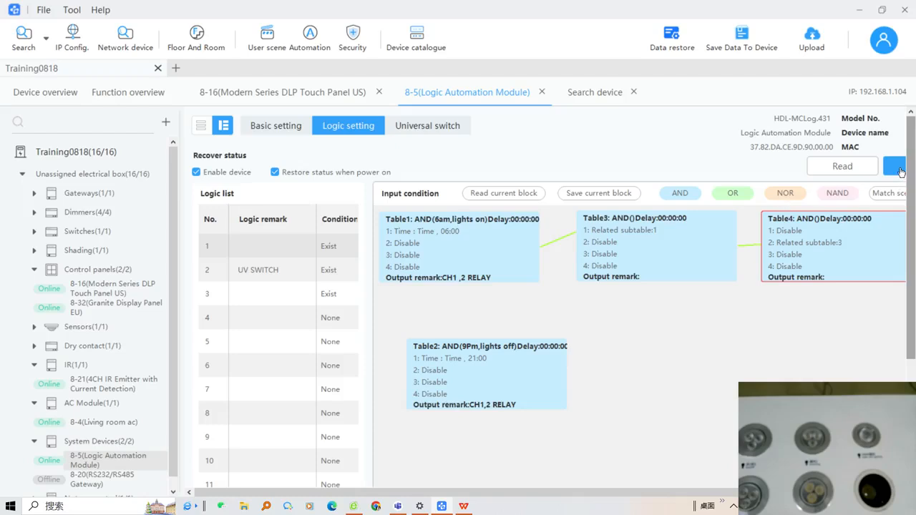
pyautogui.click(894, 170)
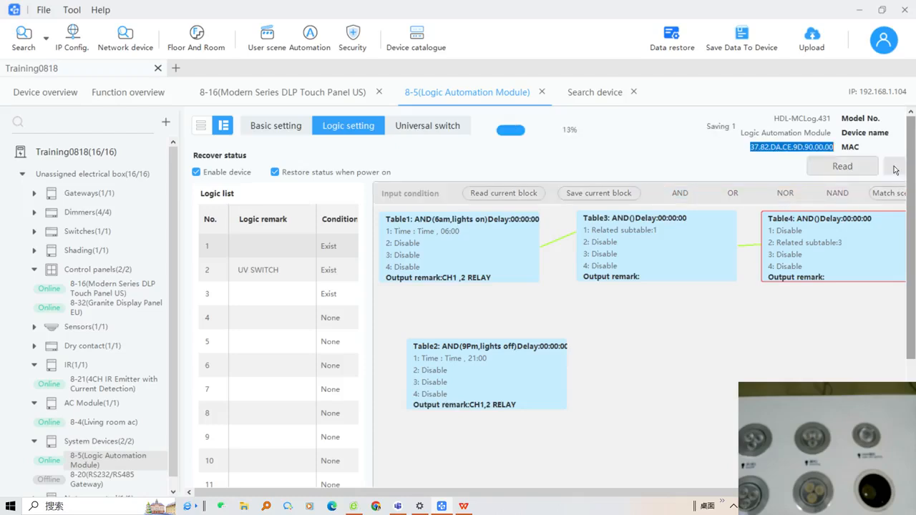